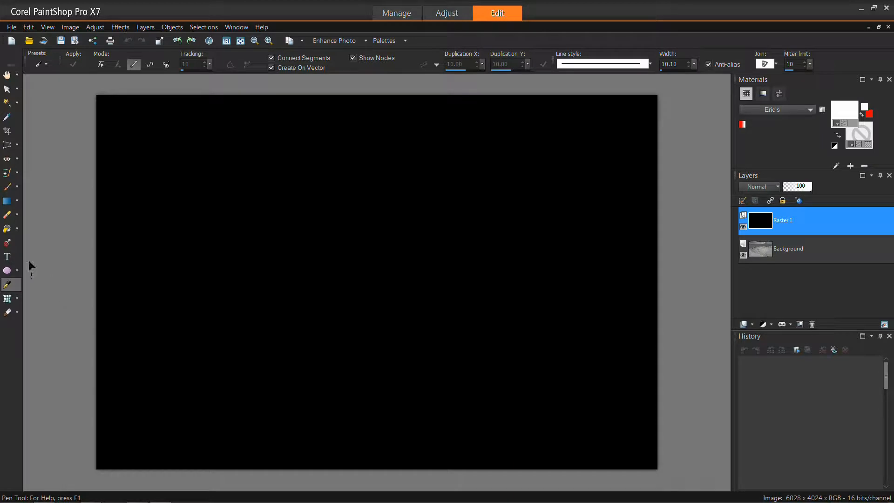
# Add the text "Skate Park" in the upper part of the canvas as a vector text object
pyautogui.click(7, 256)
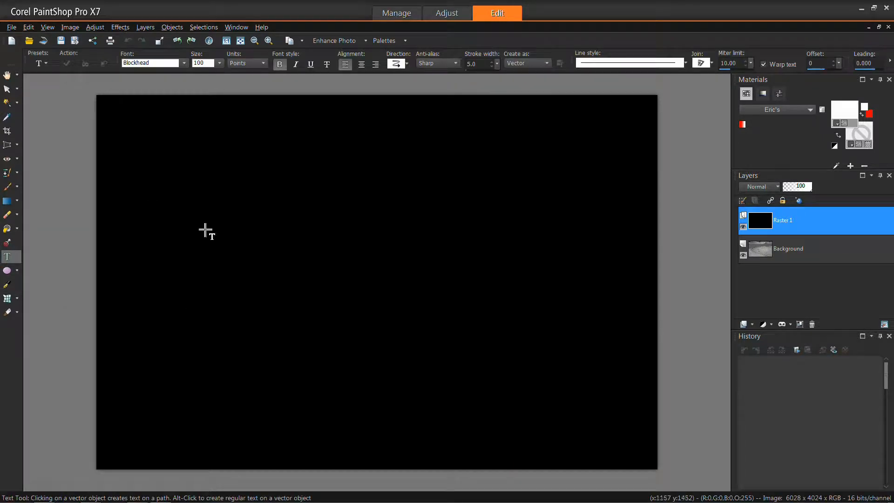
pyautogui.click(212, 214)
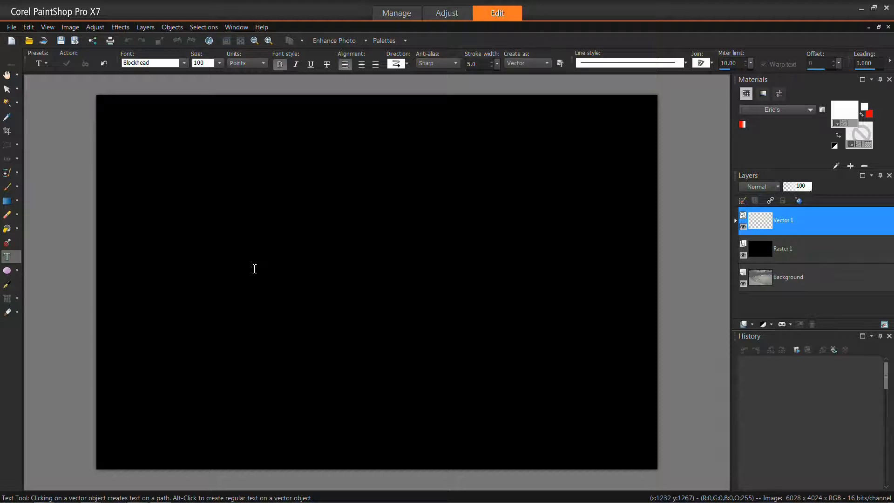
pyautogui.write('Skate Pa')
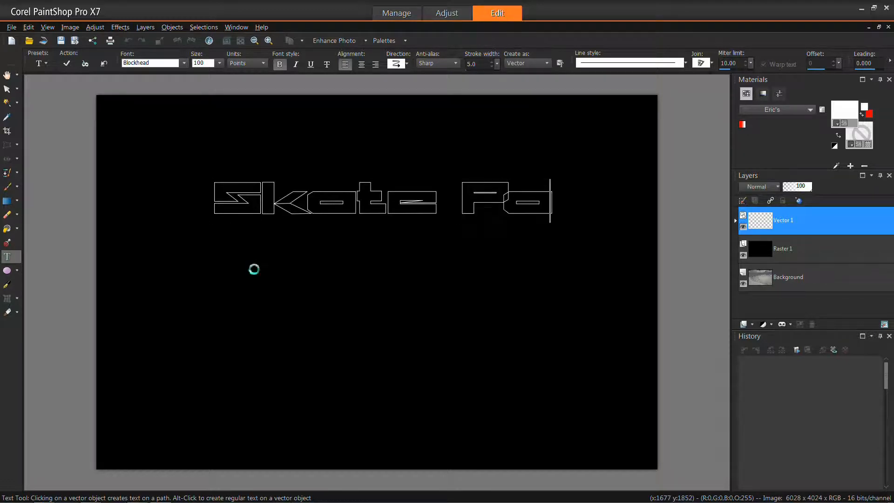
pyautogui.write('rk')
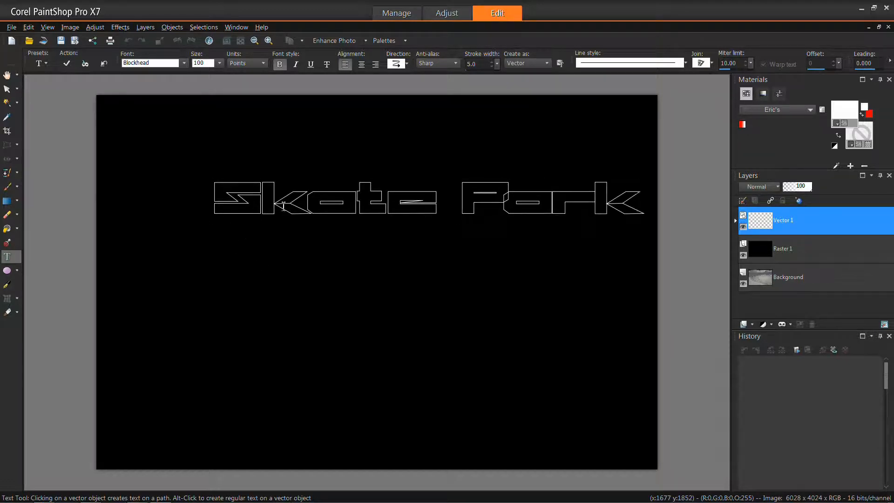
# Give the whole "Skate Park" text a white fill with a red outline and apply the text
pyautogui.moveTo(647, 205); pyautogui.dragTo(223, 207)
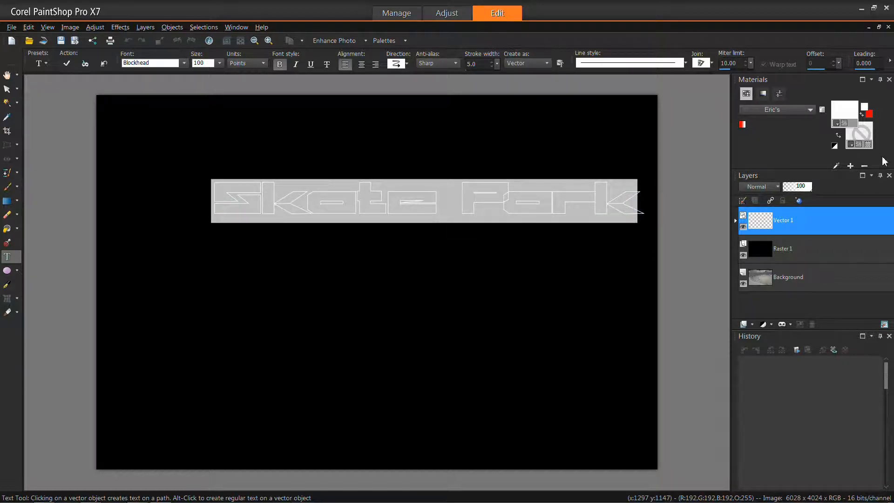
pyautogui.click(868, 144)
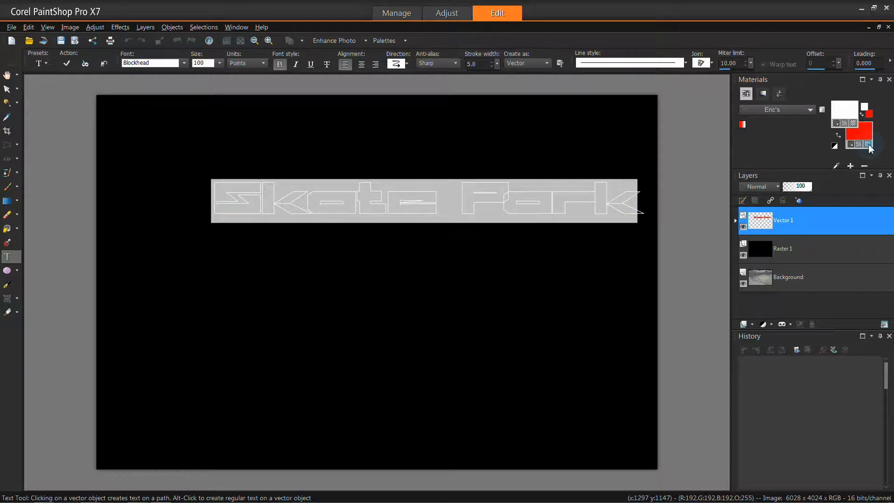
pyautogui.click(836, 135)
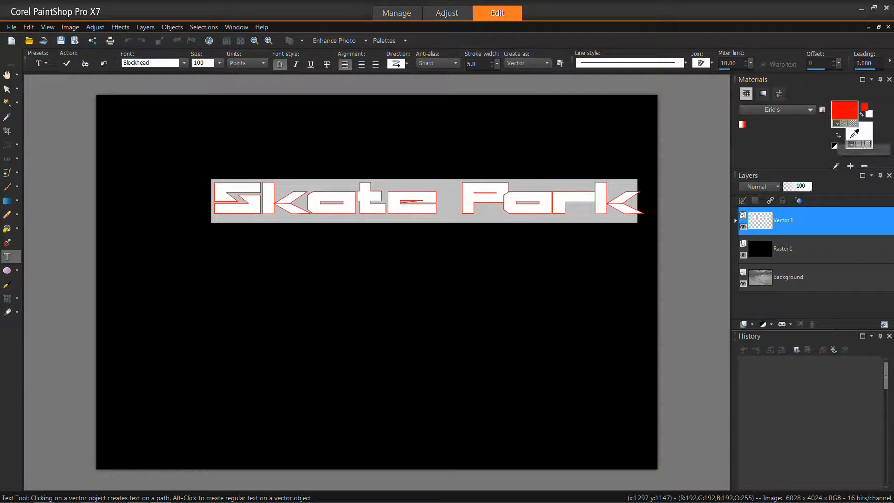
pyautogui.click(838, 136)
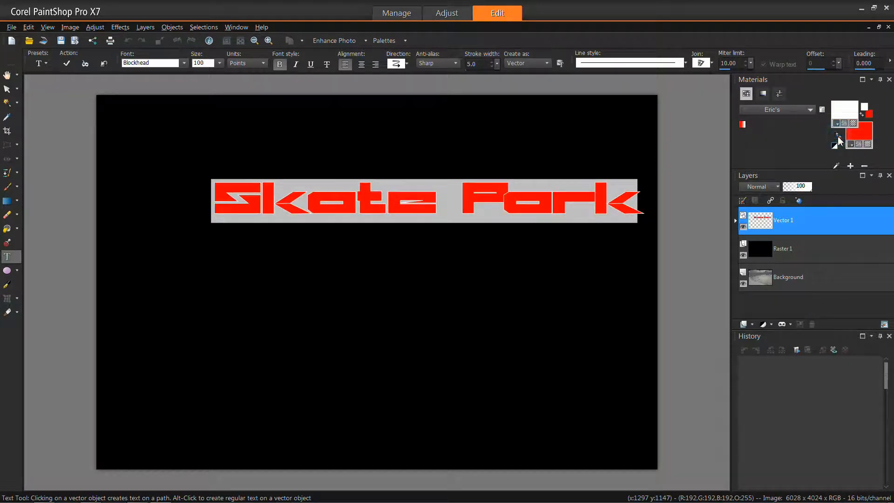
pyautogui.click(838, 136)
pyautogui.click(838, 137)
pyautogui.click(837, 136)
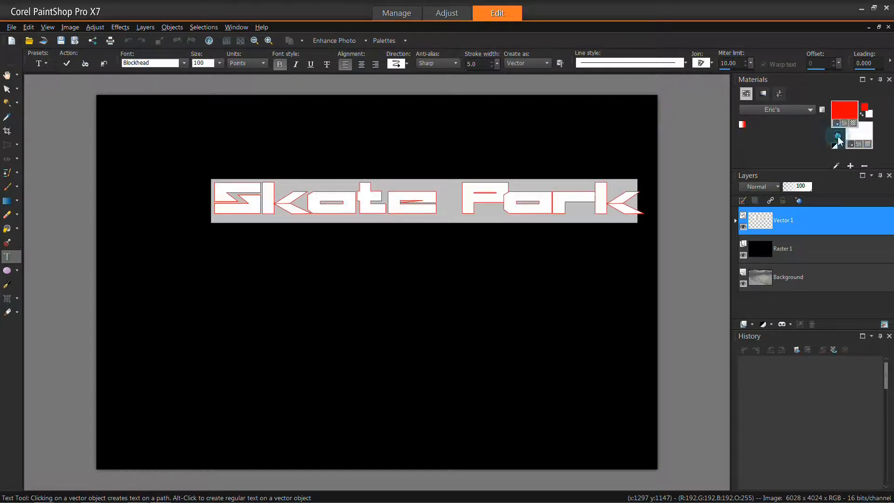
pyautogui.click(473, 63)
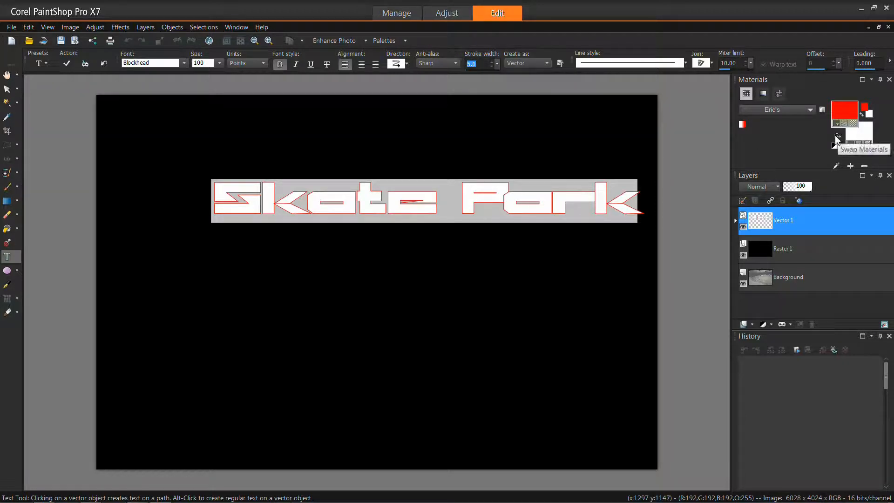
pyautogui.click(65, 64)
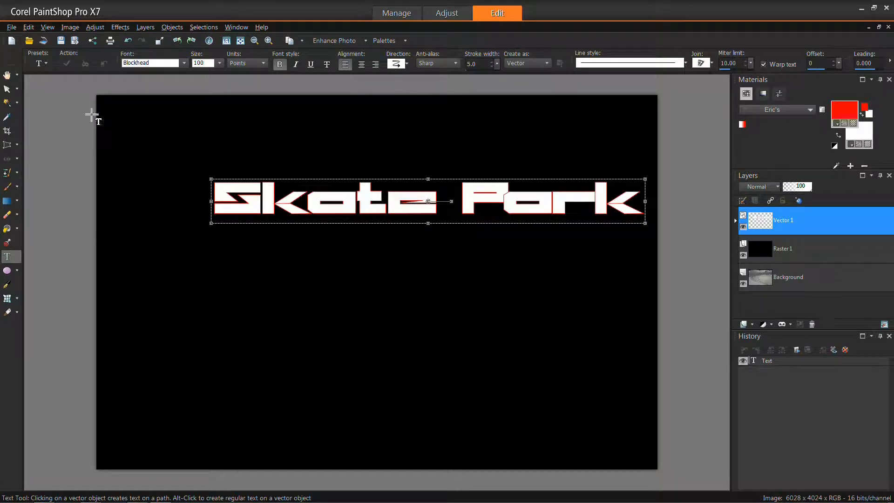
# Center the "Skate Park" text on the canvas in both directions
pyautogui.click(7, 91)
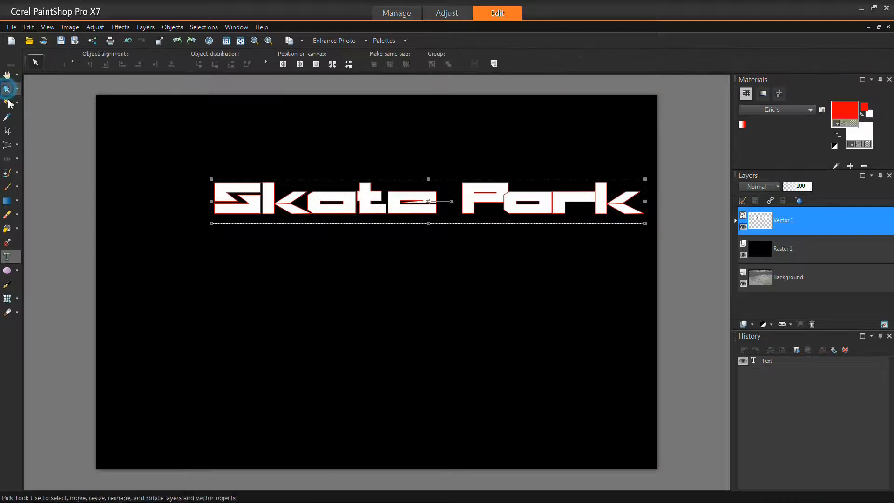
pyautogui.click(284, 64)
# Try the horizontal-only and vertical-only canvas centering on the moved text, and return it to the canvas center
pyautogui.moveTo(378, 282); pyautogui.dragTo(325, 139)
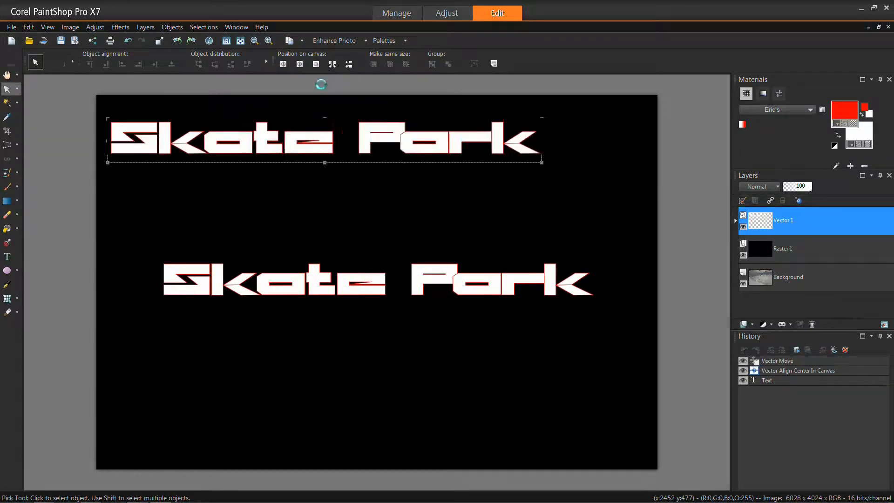
pyautogui.click(299, 64)
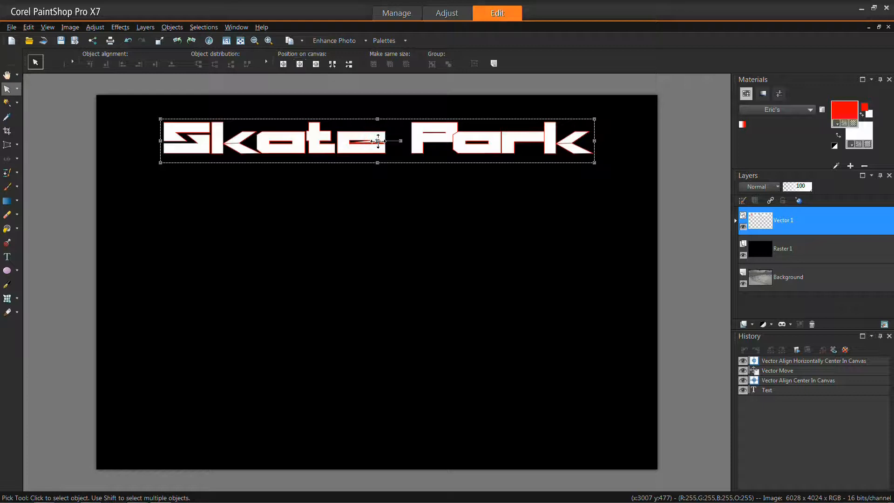
pyautogui.moveTo(378, 140); pyautogui.dragTo(313, 123)
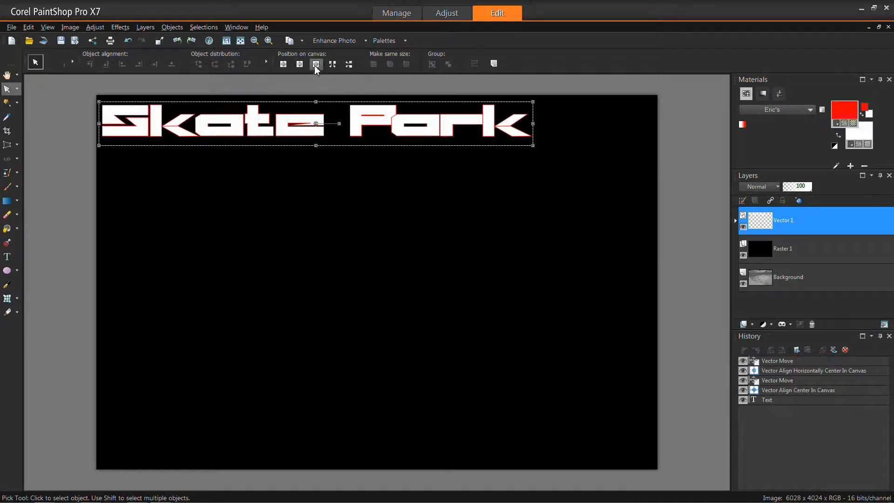
pyautogui.click(316, 64)
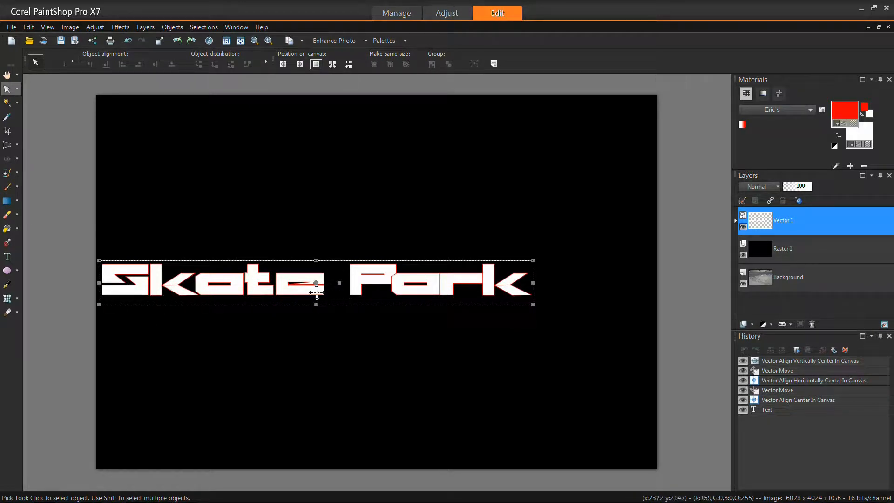
pyautogui.click(283, 64)
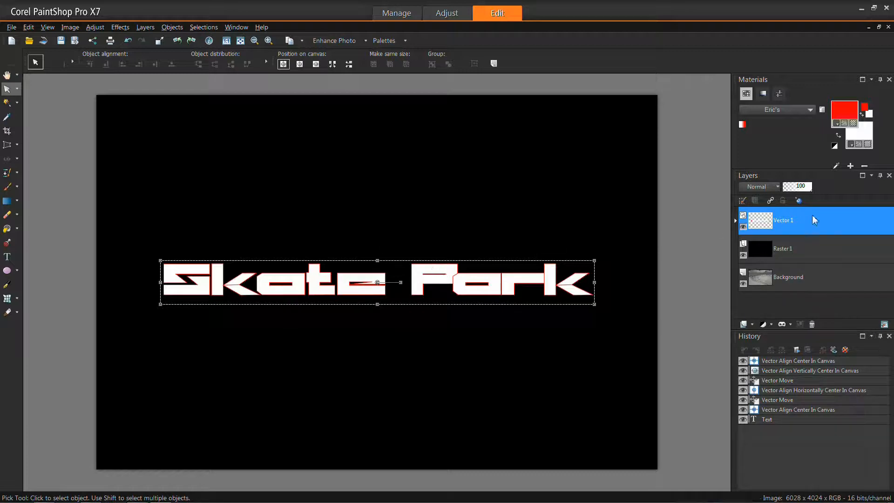
# Expand the Vector 1 layer and draw an ellipse with radii of about 613 and 560 pixels above "Skate"
pyautogui.click(736, 223)
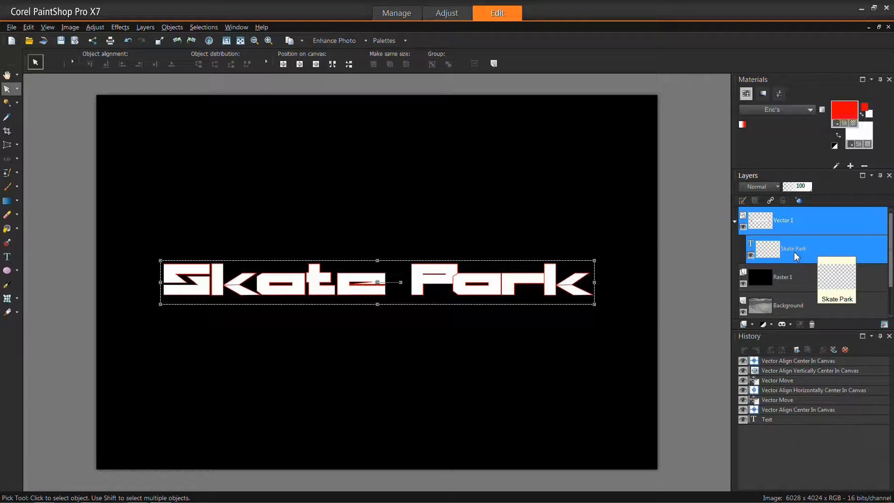
pyautogui.click(7, 270)
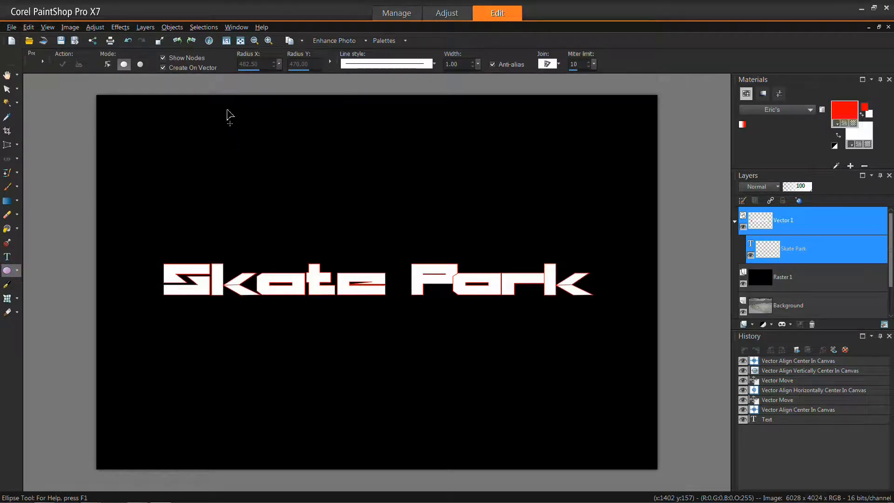
pyautogui.moveTo(227, 110); pyautogui.dragTo(342, 214)
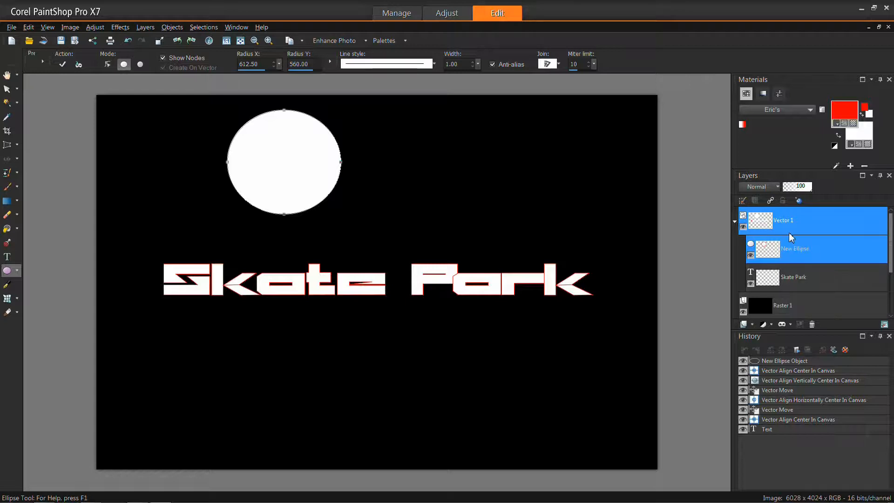
# With Raster 1 selected, draw a circle of about 535 pixels radius above "Park", and delete the vector layer holding it
pyautogui.moveTo(798, 300)
pyautogui.click(824, 303)
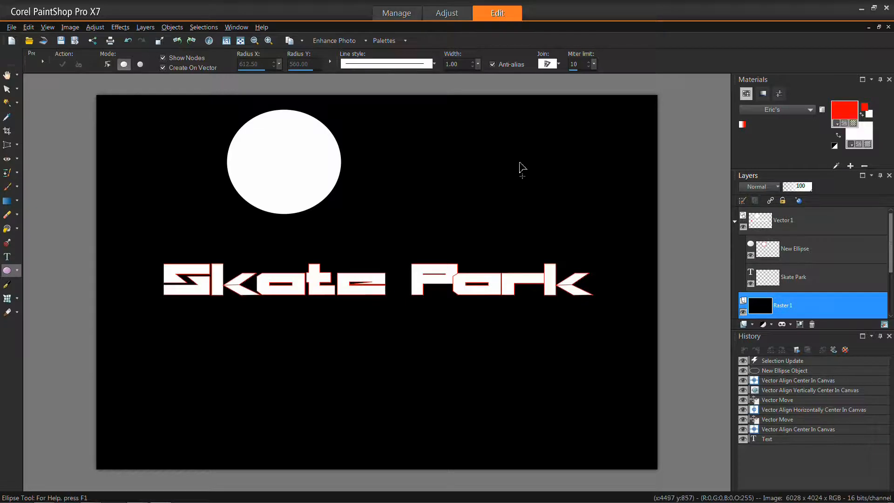
pyautogui.moveTo(478, 128); pyautogui.dragTo(578, 233)
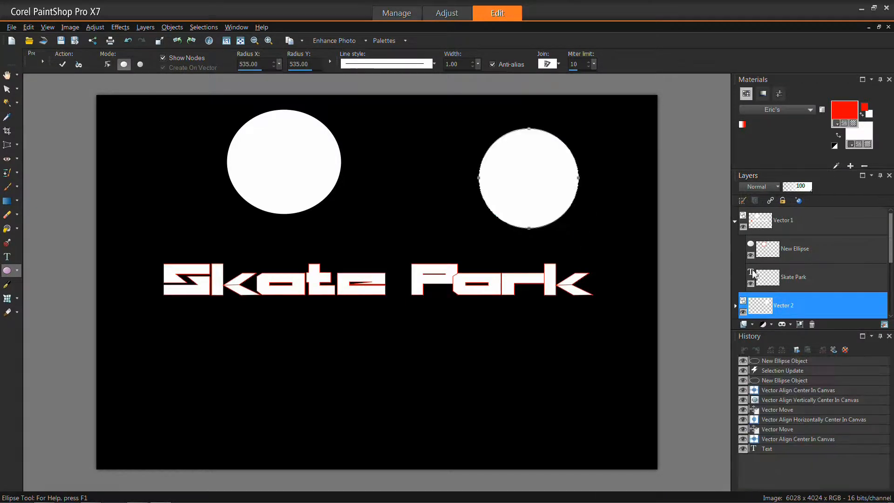
pyautogui.rightClick(801, 307)
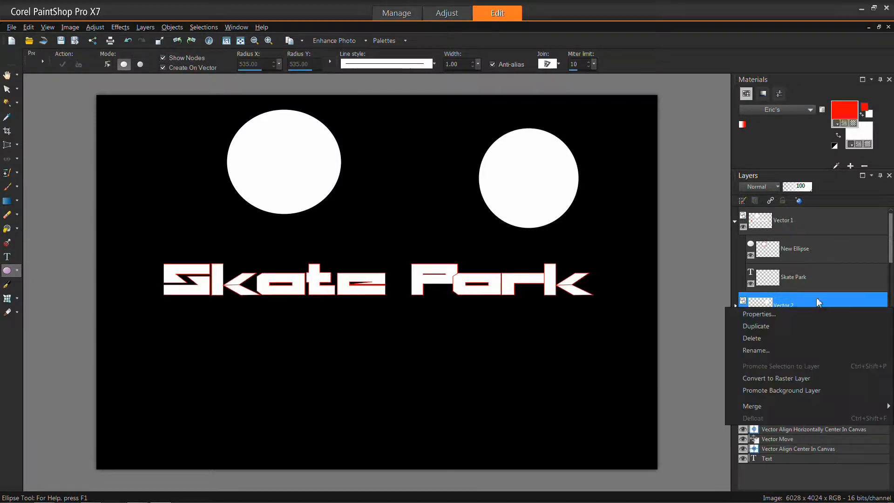
pyautogui.click(761, 338)
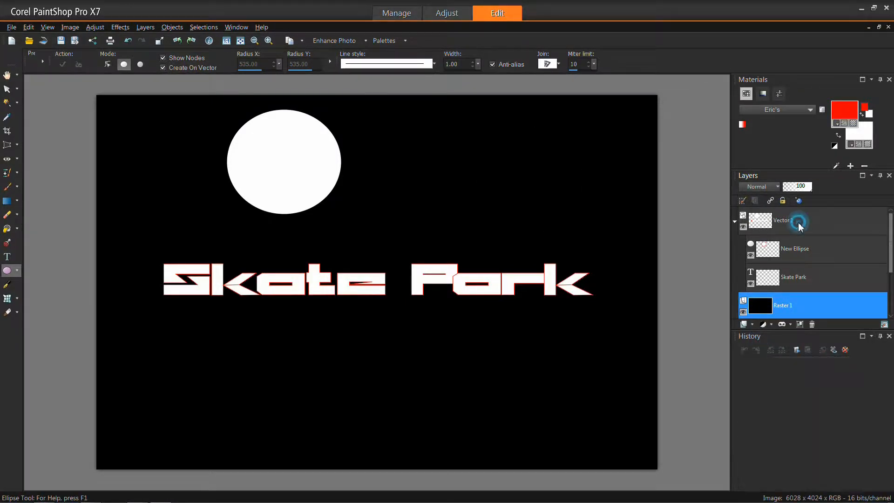
# Enable the Emboss and Bevel layer styles on the Vector 1 layer and preview them on the image
pyautogui.click(779, 228)
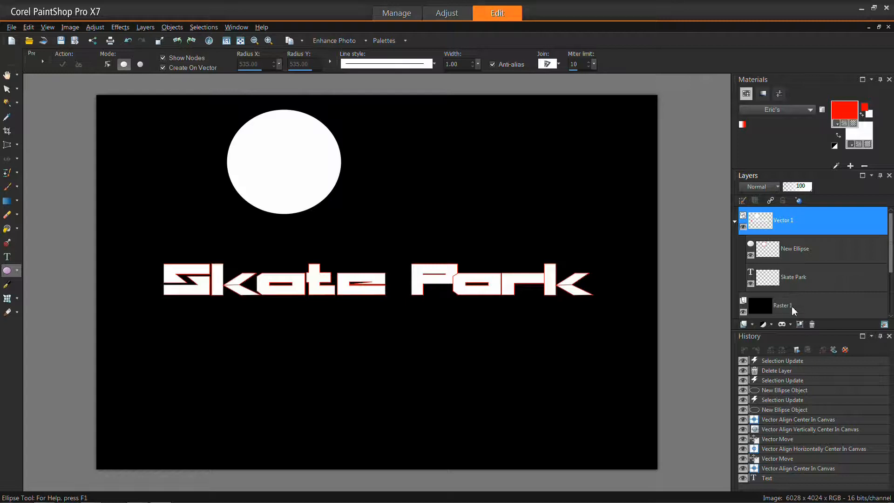
pyautogui.moveTo(796, 296)
pyautogui.moveTo(810, 227)
pyautogui.rightClick(823, 220)
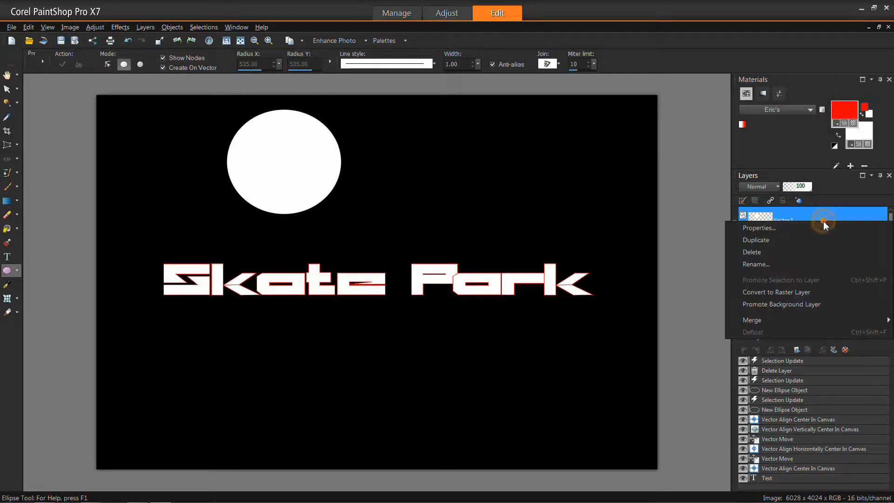
pyautogui.click(764, 229)
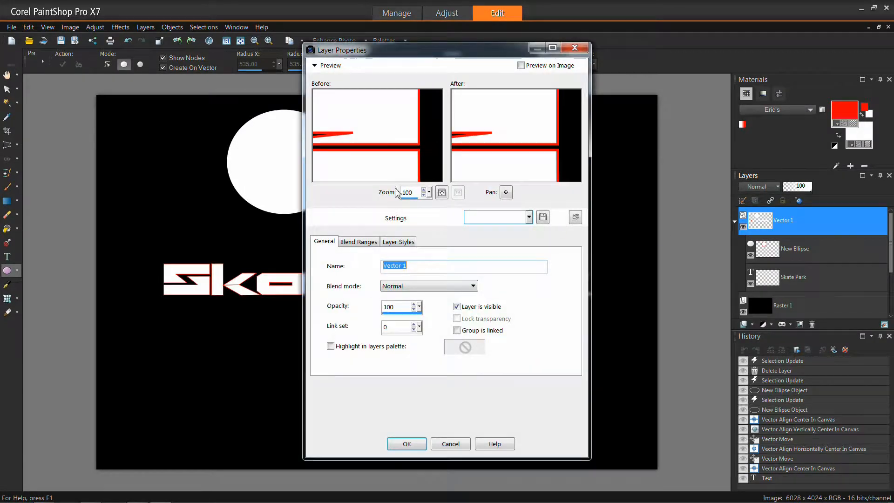
pyautogui.click(400, 241)
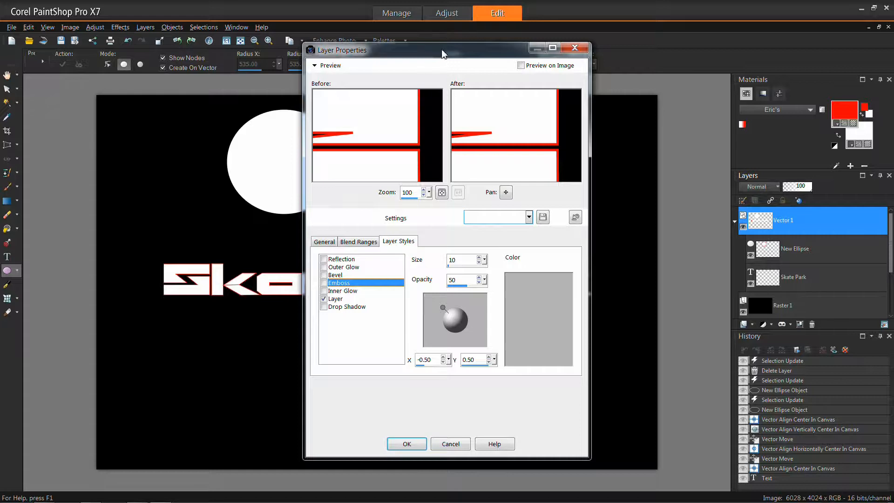
pyautogui.moveTo(442, 55); pyautogui.dragTo(698, 45)
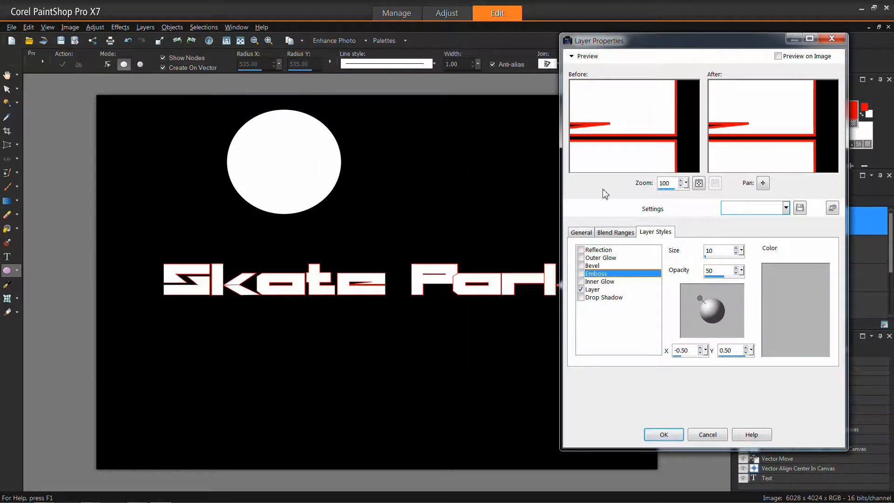
pyautogui.click(580, 274)
pyautogui.click(581, 265)
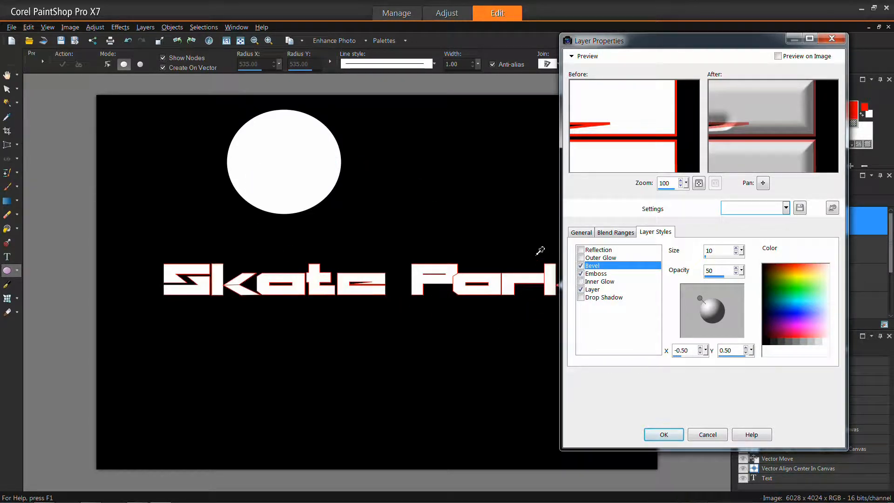
pyautogui.click(777, 57)
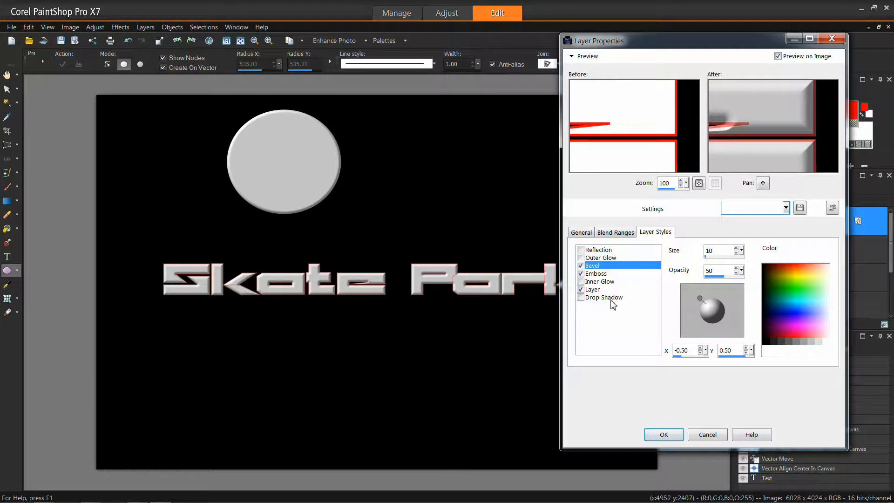
# Try the Inner Glow style and switch it off, and add an Outer Glow with size 10 instead
pyautogui.click(580, 281)
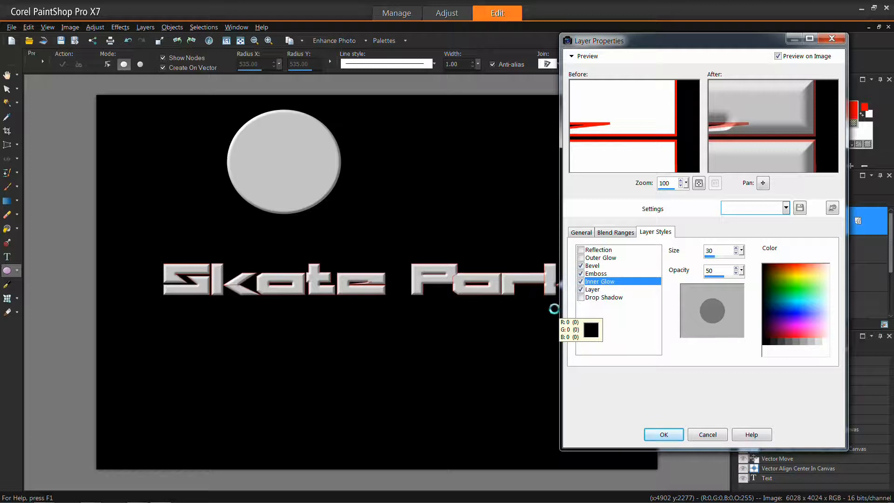
pyautogui.click(581, 281)
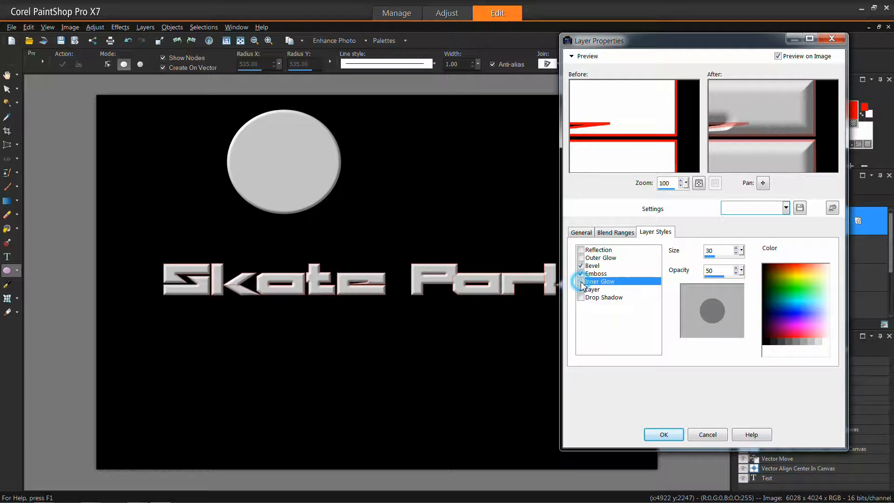
pyautogui.click(582, 258)
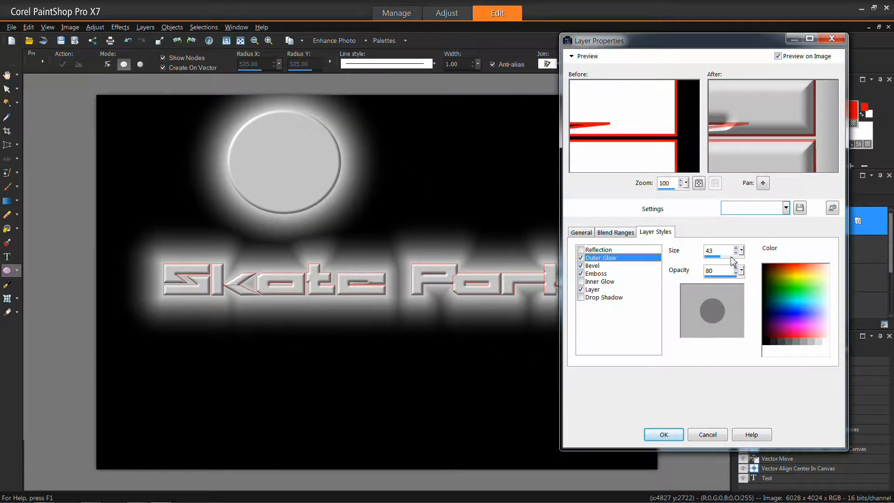
pyautogui.moveTo(742, 253); pyautogui.dragTo(729, 261)
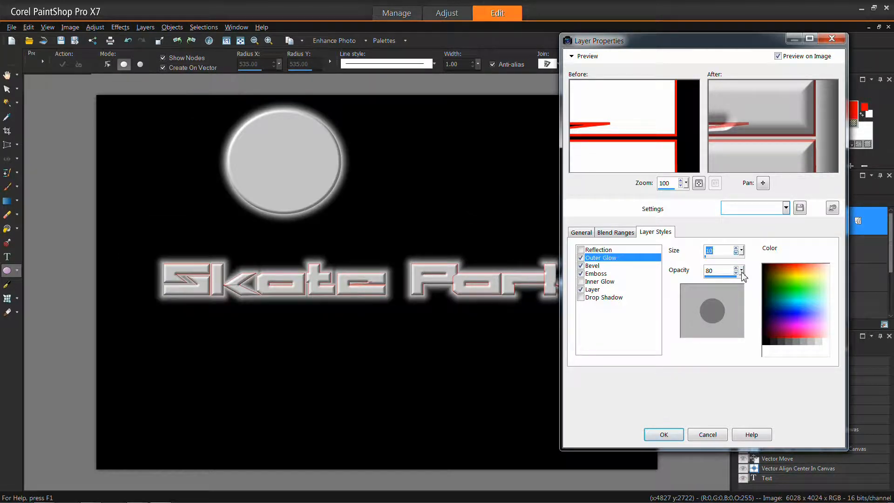
# Try a lower Outer Glow opacity and the Reflection style on the Vector 1 layer, and discard the layer style changes
pyautogui.moveTo(742, 275); pyautogui.dragTo(725, 281)
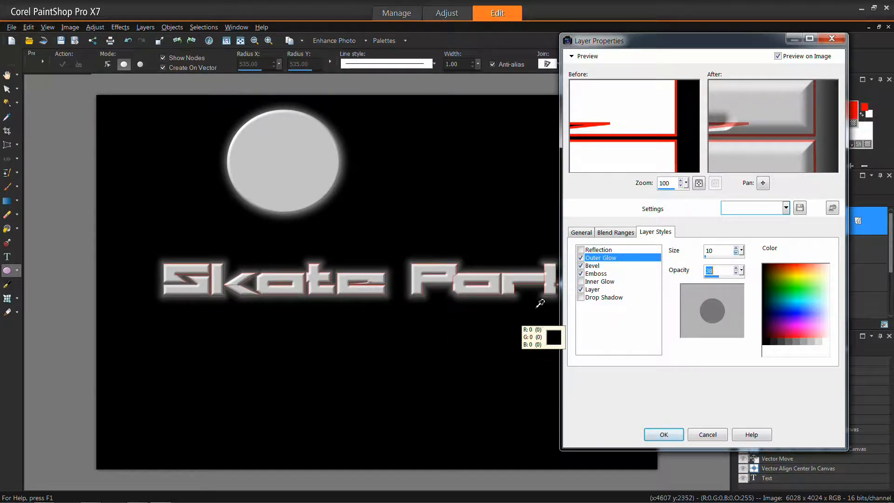
pyautogui.click(580, 249)
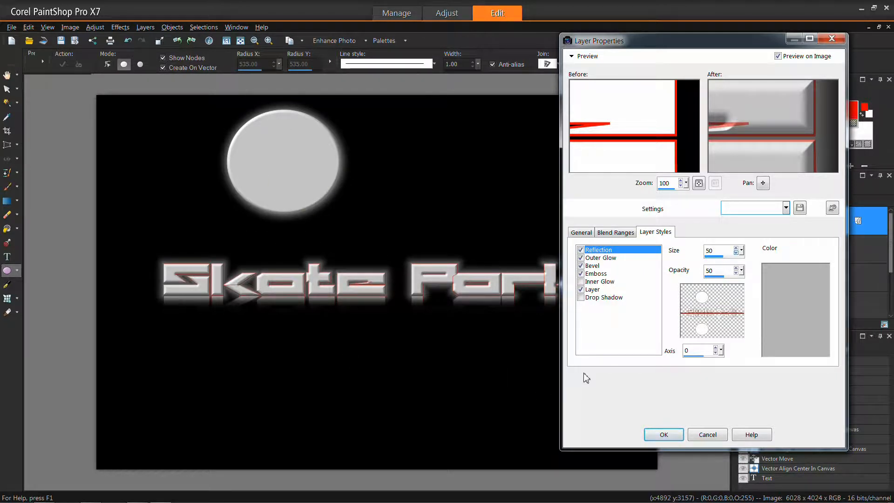
pyautogui.click(707, 434)
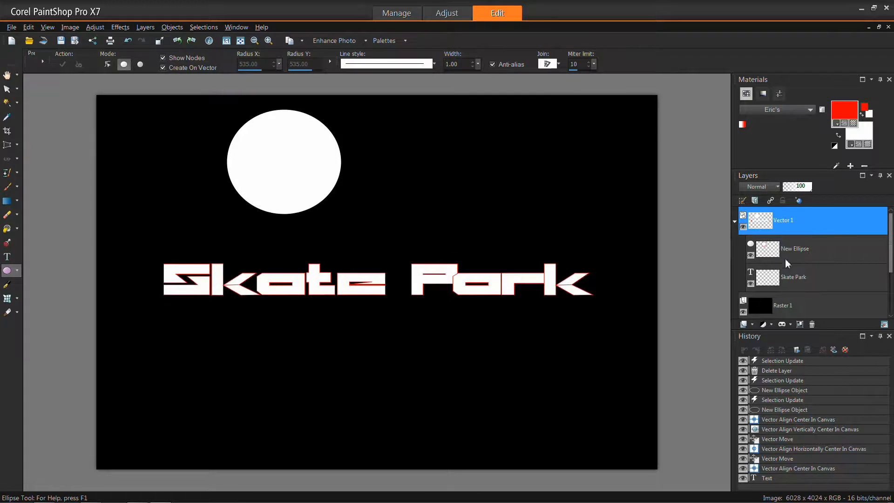
pyautogui.rightClick(806, 223)
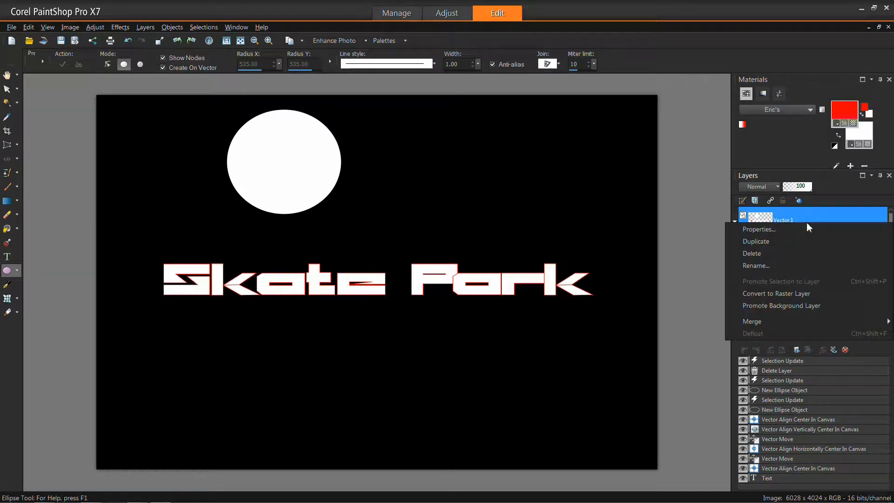
pyautogui.click(681, 227)
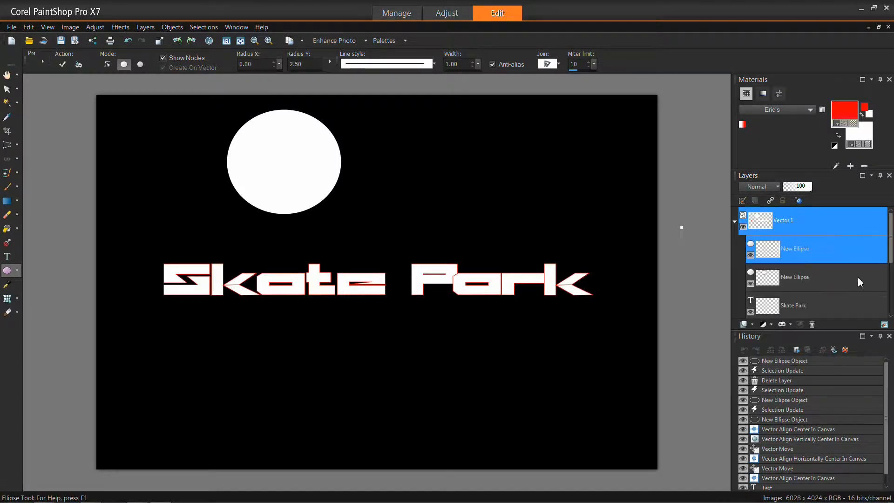
pyautogui.rightClick(758, 254)
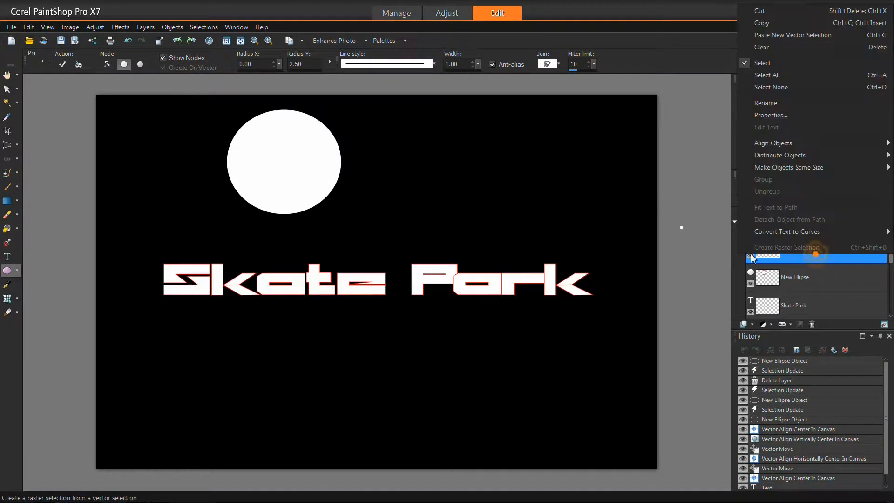
pyautogui.click(762, 23)
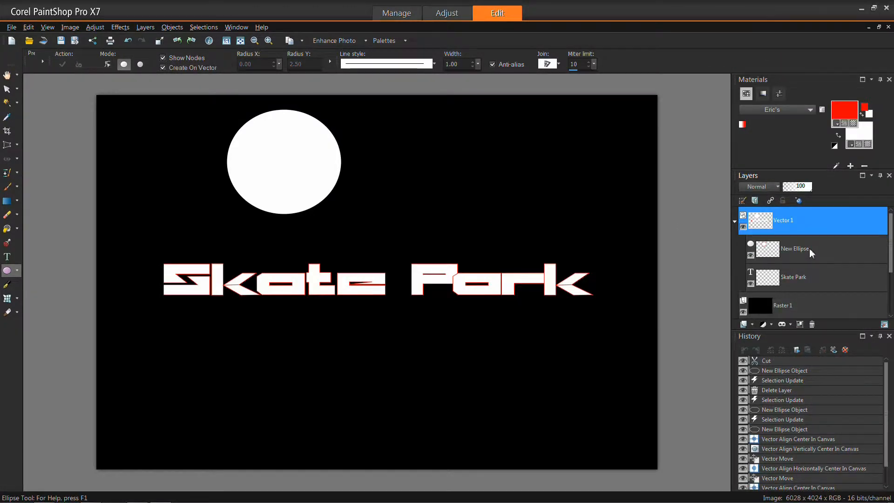
# Cut the circle above "Skate" from the Vector 1 layer
pyautogui.rightClick(810, 250)
pyautogui.click(758, 256)
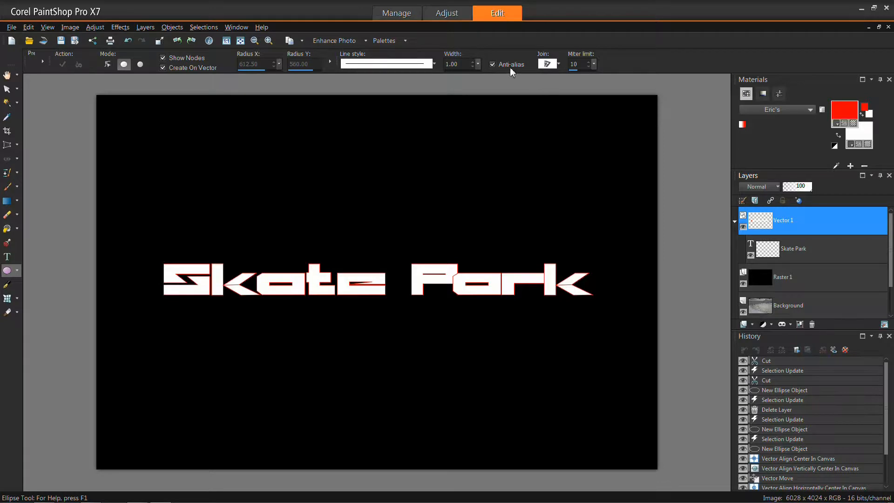
# Try a stroke width of 83.32 on the Skate Park text and set it back to 5.00
pyautogui.click(814, 250)
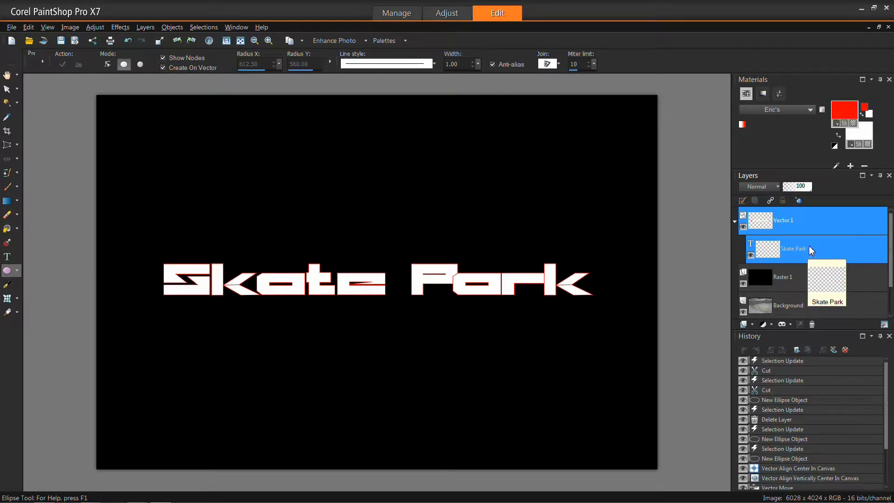
pyautogui.rightClick(820, 251)
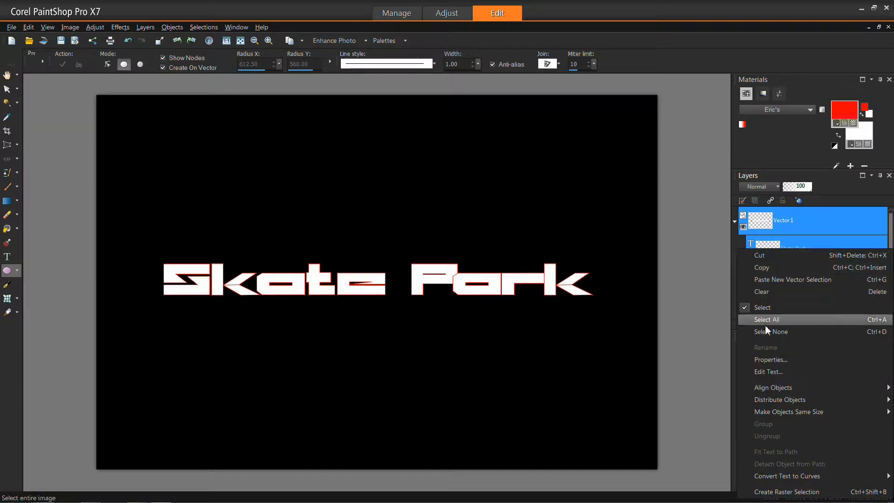
pyautogui.click(766, 358)
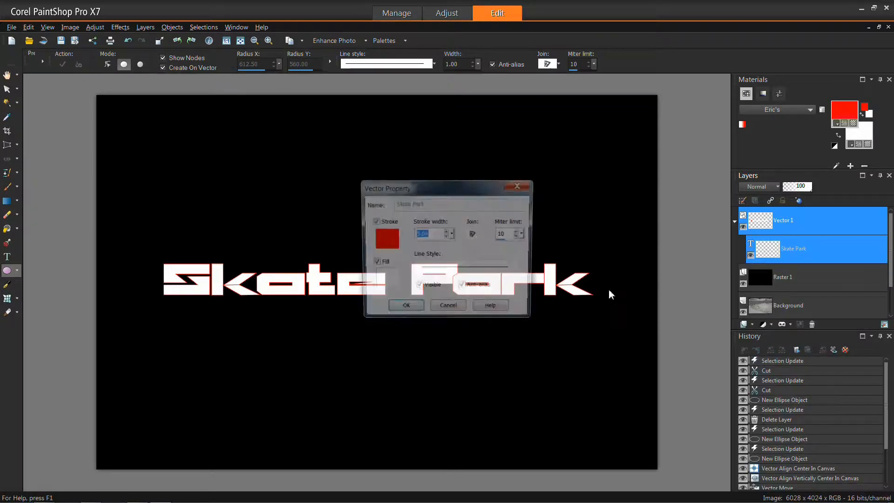
pyautogui.moveTo(436, 189); pyautogui.dragTo(717, 272)
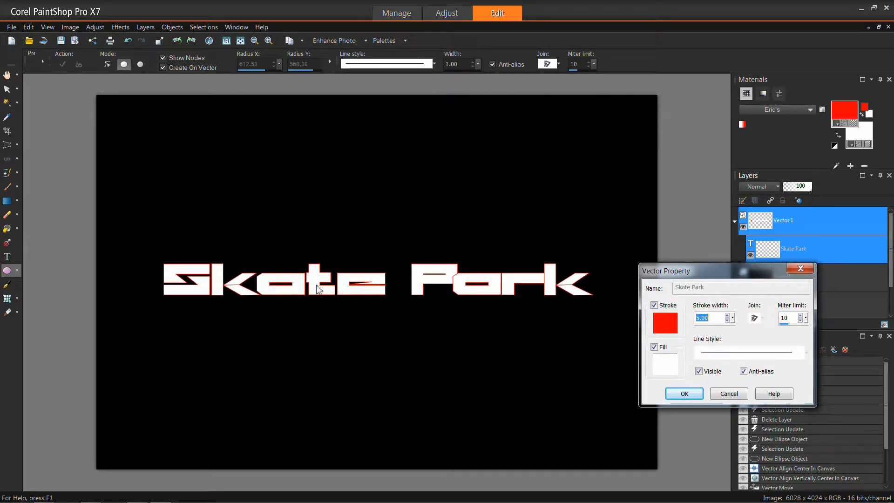
pyautogui.moveTo(733, 318); pyautogui.dragTo(749, 321)
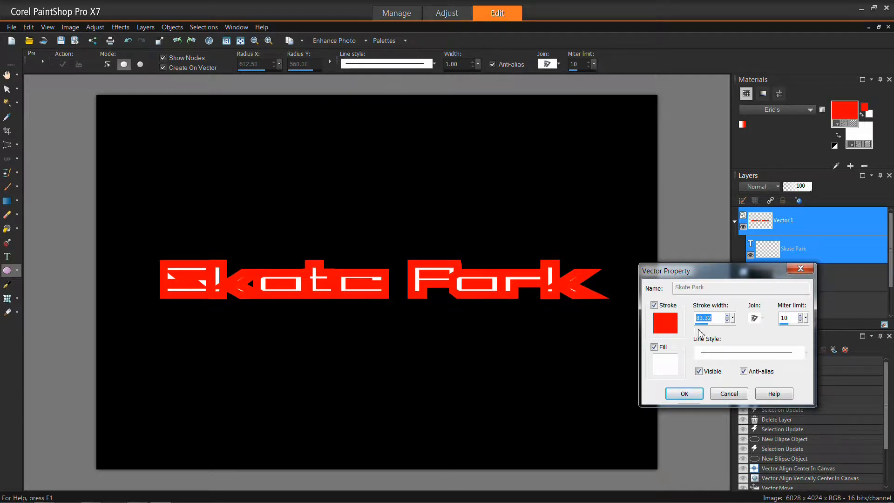
pyautogui.moveTo(733, 319); pyautogui.dragTo(717, 331)
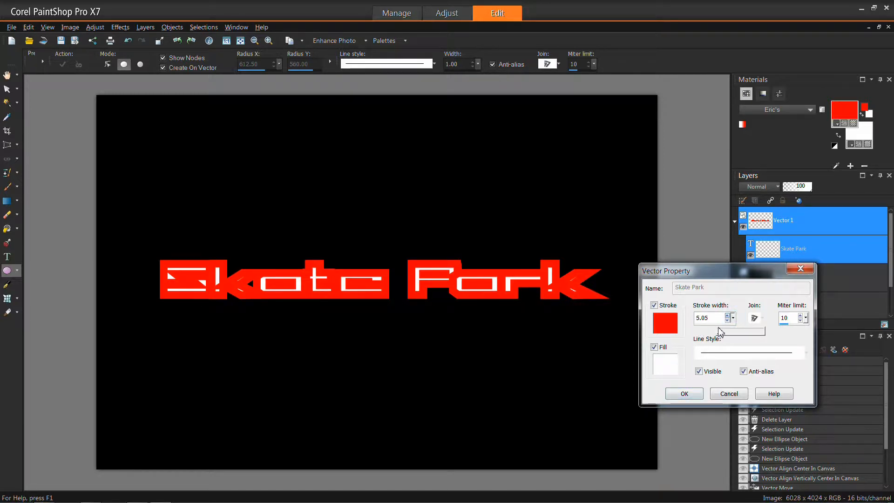
pyautogui.click(727, 321)
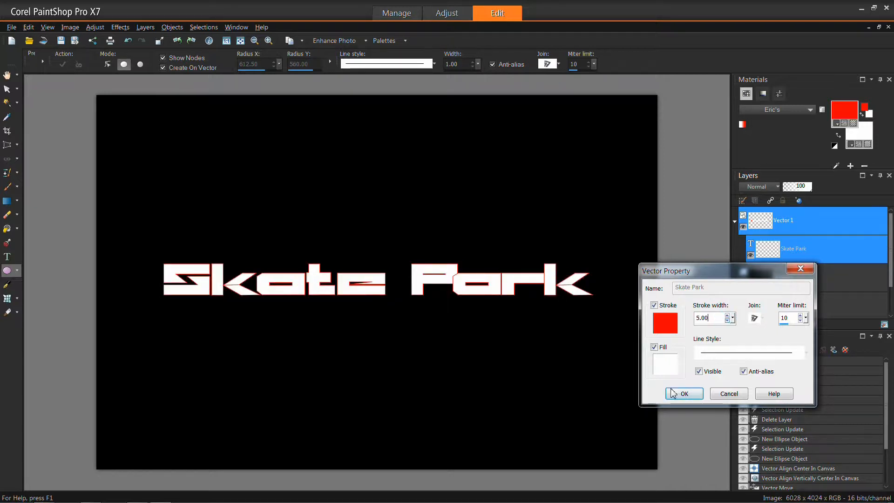
pyautogui.click(684, 393)
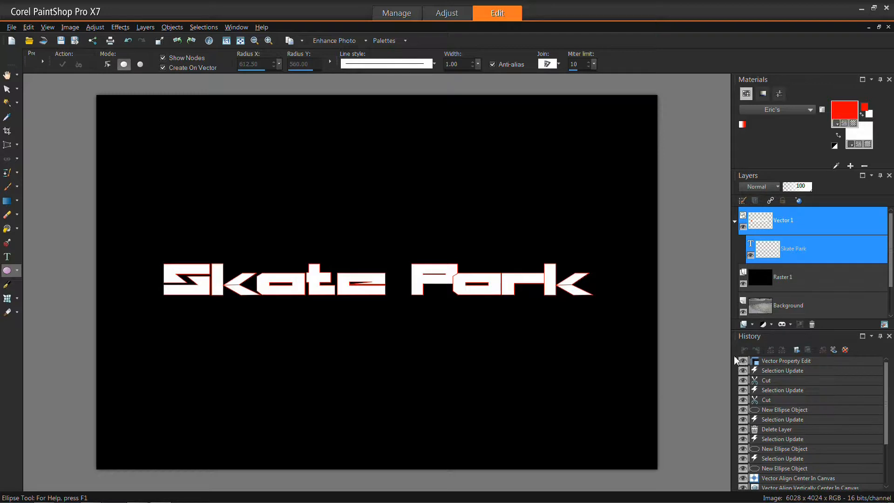
# Duplicate the Vector 1 layer and place the copy directly beneath the original
pyautogui.click(736, 223)
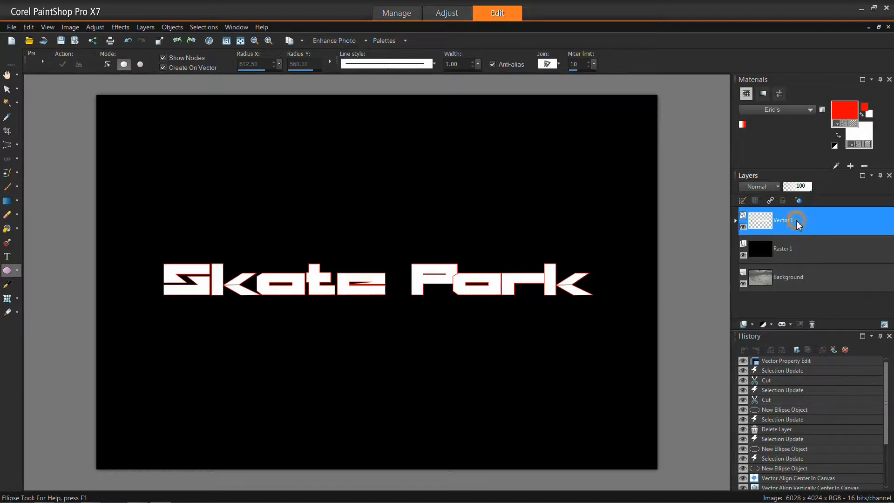
pyautogui.rightClick(797, 218)
pyautogui.click(763, 239)
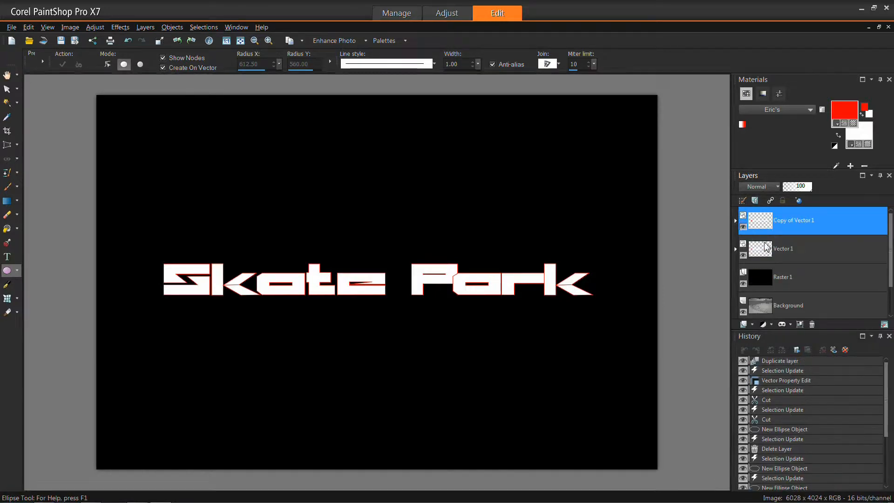
pyautogui.moveTo(812, 223); pyautogui.dragTo(810, 259)
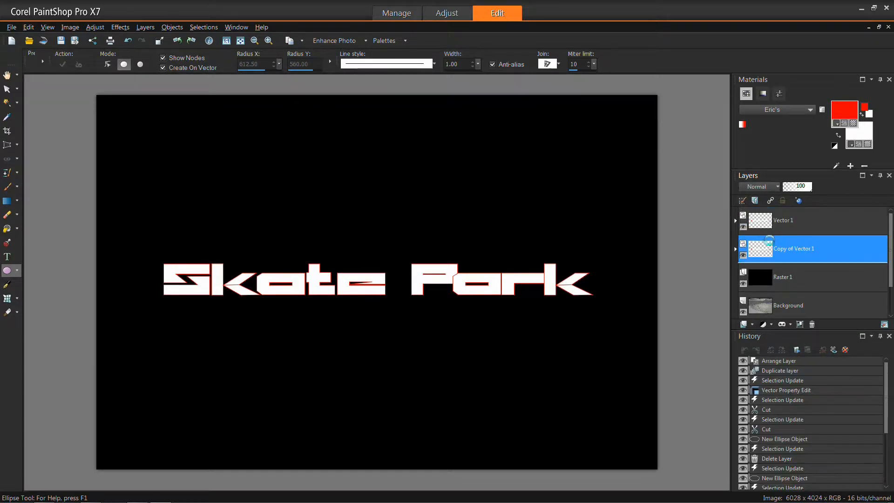
# Widen the stroke of the Skate Park text in the Copy of Vector 1 layer to slightly more than 58.07
pyautogui.click(736, 251)
pyautogui.click(806, 278)
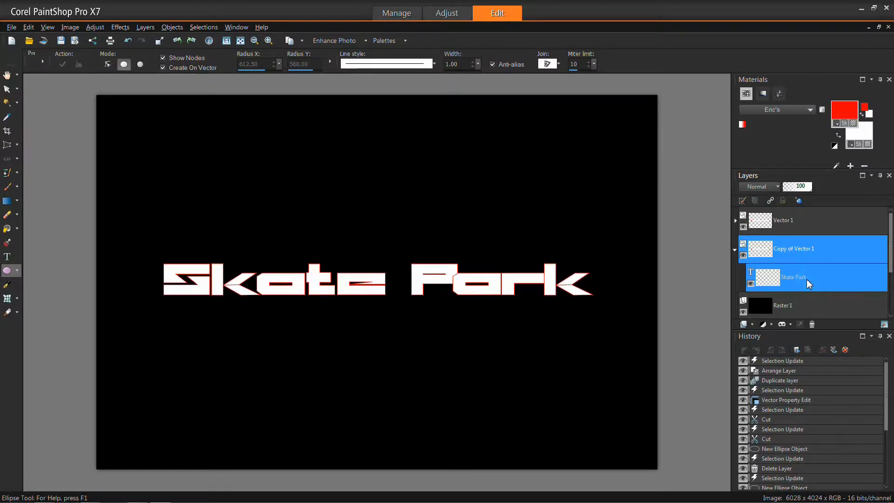
pyautogui.rightClick(778, 277)
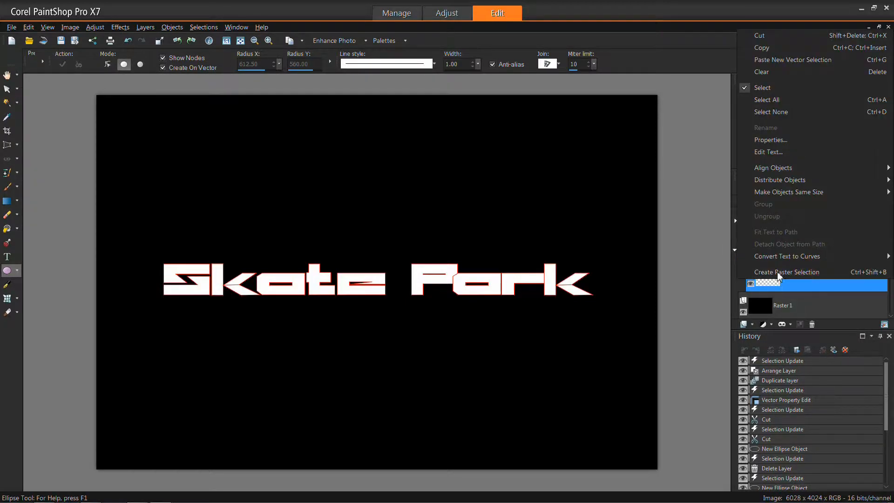
pyautogui.click(771, 141)
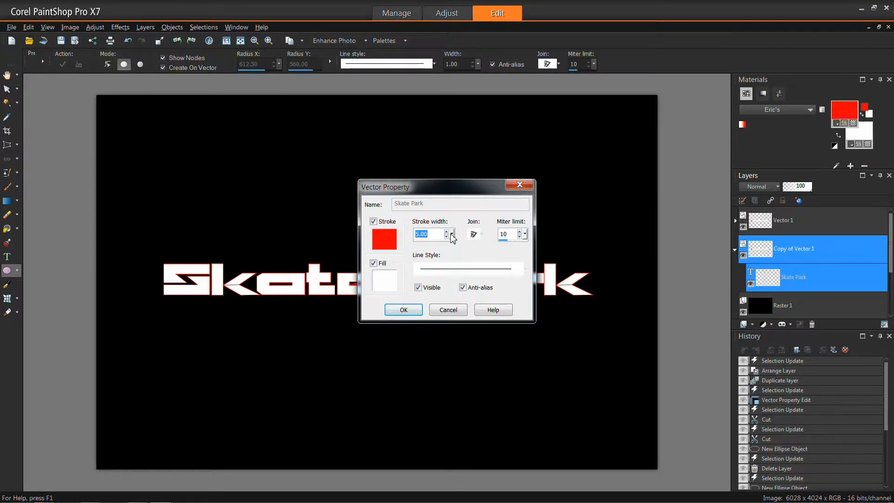
pyautogui.moveTo(451, 234); pyautogui.dragTo(461, 239)
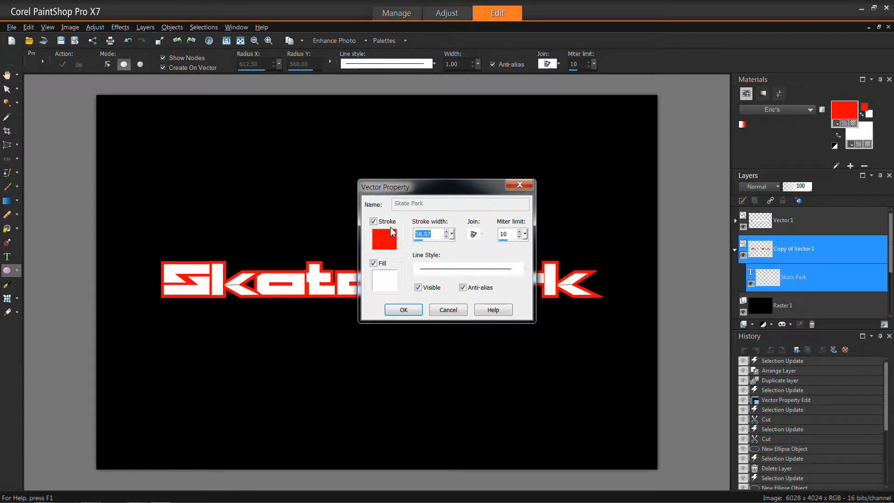
pyautogui.moveTo(438, 186); pyautogui.dragTo(538, 317)
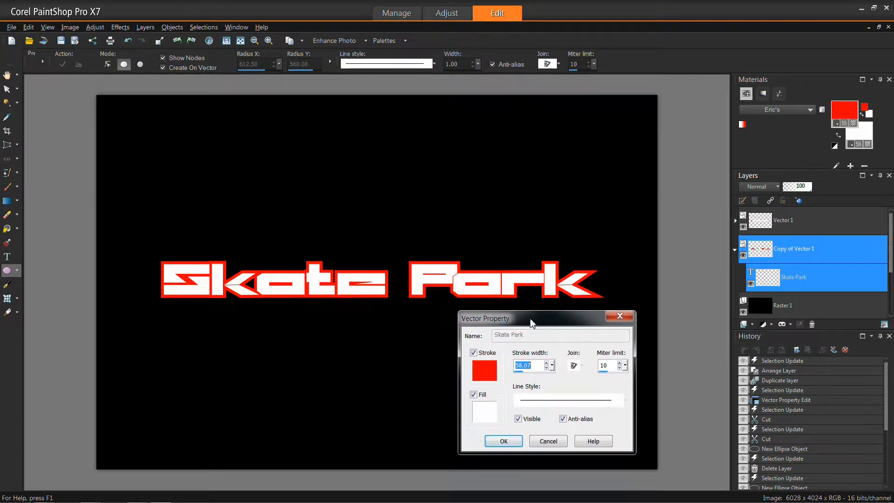
pyautogui.moveTo(552, 365); pyautogui.dragTo(556, 372)
pyautogui.click(503, 442)
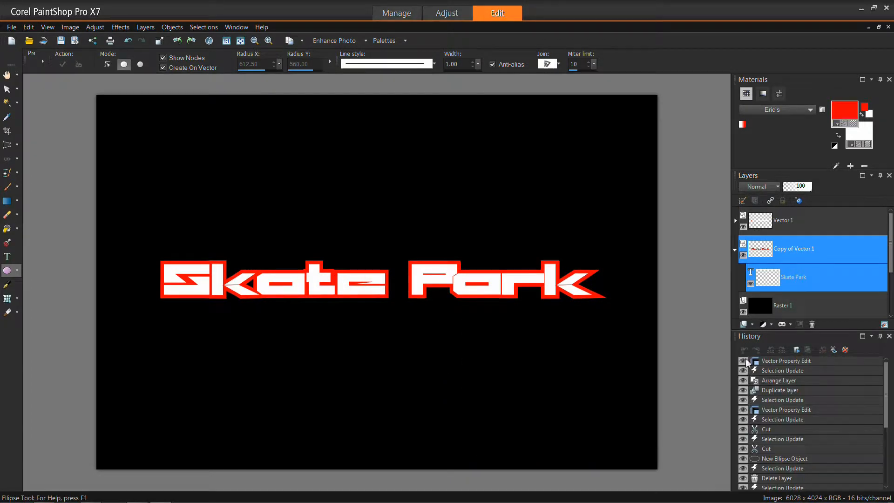
# Toggle the visibility of the Vector 1 layer off and on to compare it with the thicker-stroked copy beneath
pyautogui.click(743, 228)
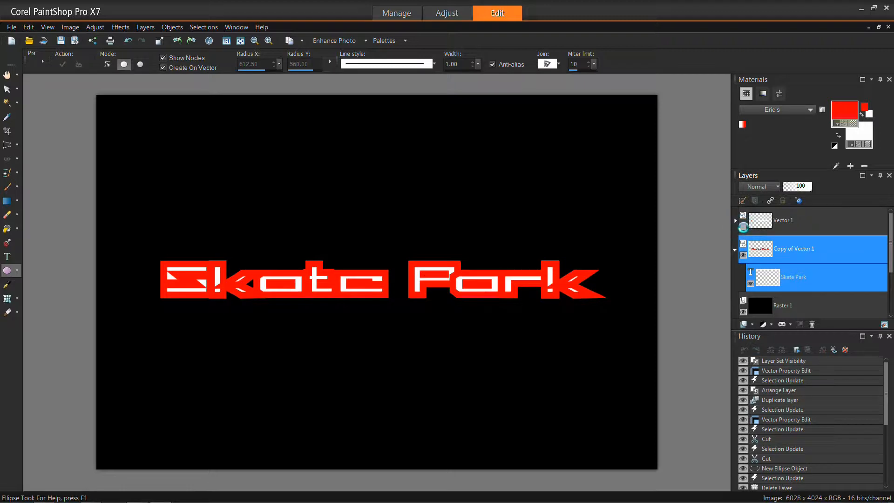
pyautogui.click(743, 228)
pyautogui.moveTo(788, 221); pyautogui.dragTo(744, 229)
pyautogui.click(744, 228)
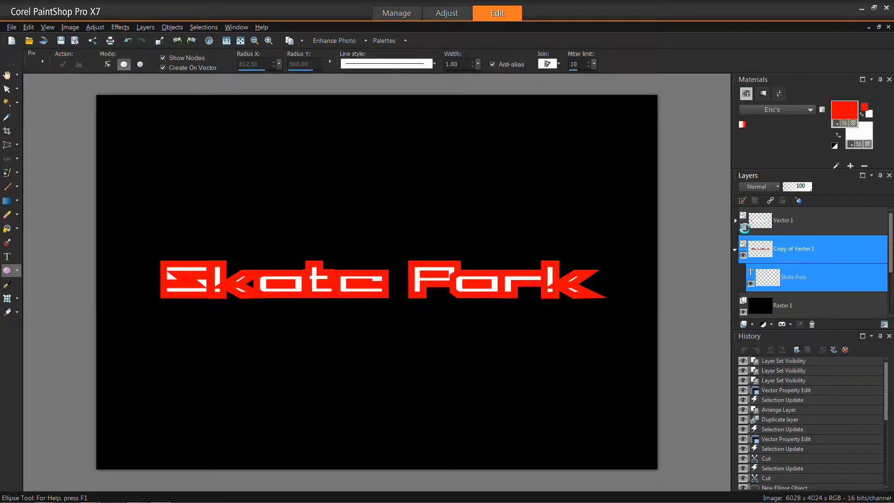
pyautogui.click(743, 228)
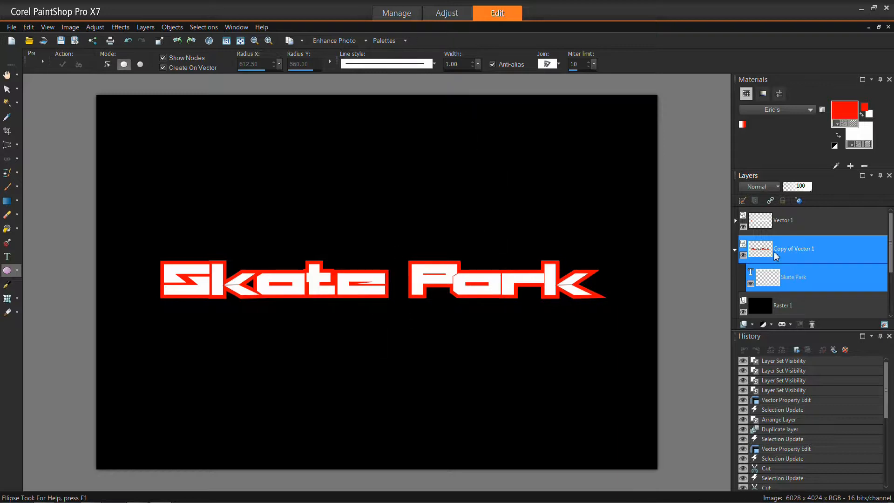
# Collapse the Copy of Vector 1 layer and delete it
pyautogui.click(735, 249)
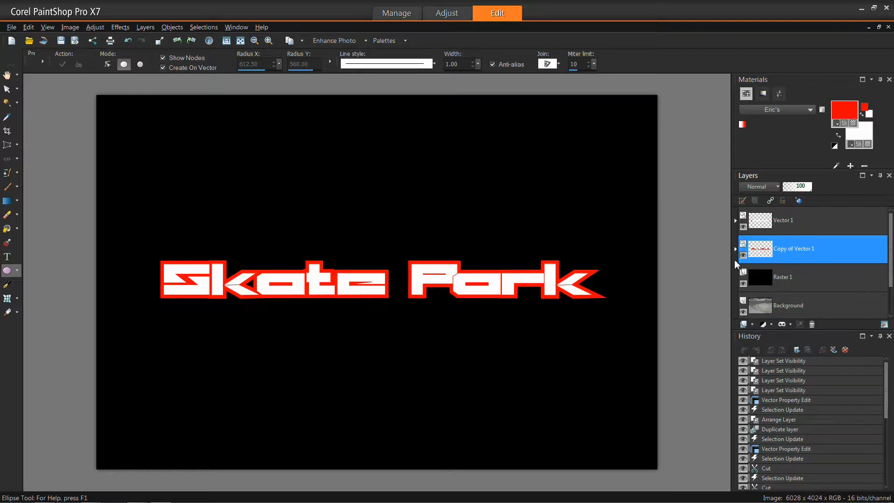
pyautogui.rightClick(787, 248)
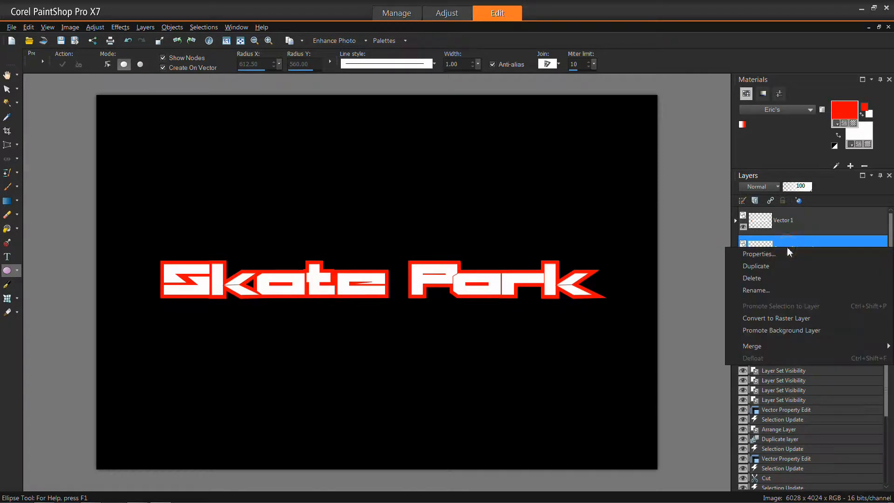
pyautogui.click(753, 279)
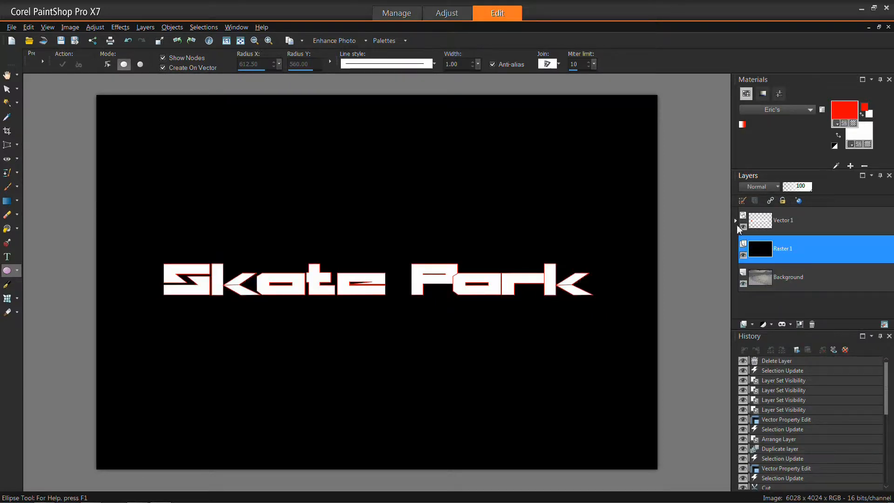
# On the Vector 1 layer, draw a straight, slightly rising line above the Skate Park text with the Pen tool
pyautogui.click(802, 225)
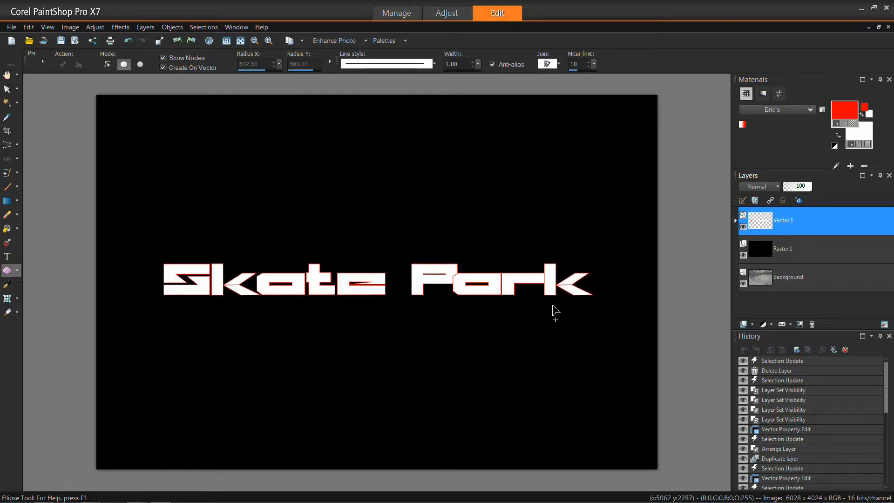
pyautogui.click(7, 284)
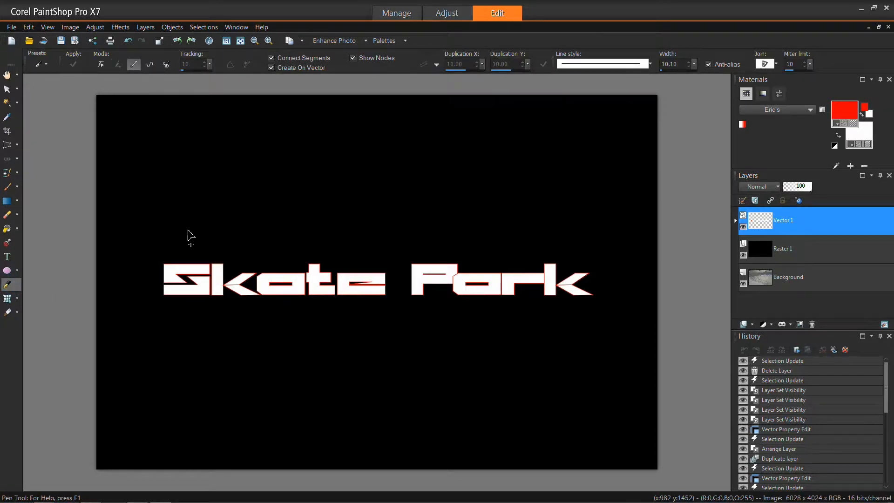
pyautogui.click(171, 223)
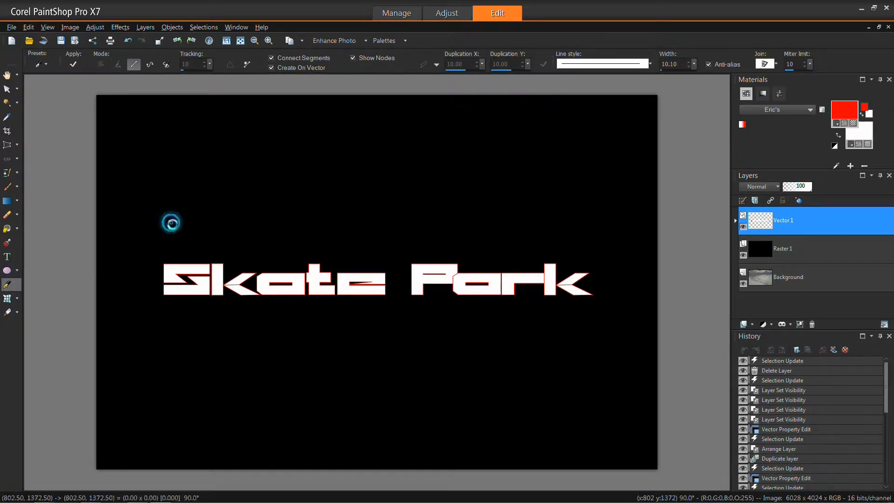
pyautogui.click(559, 175)
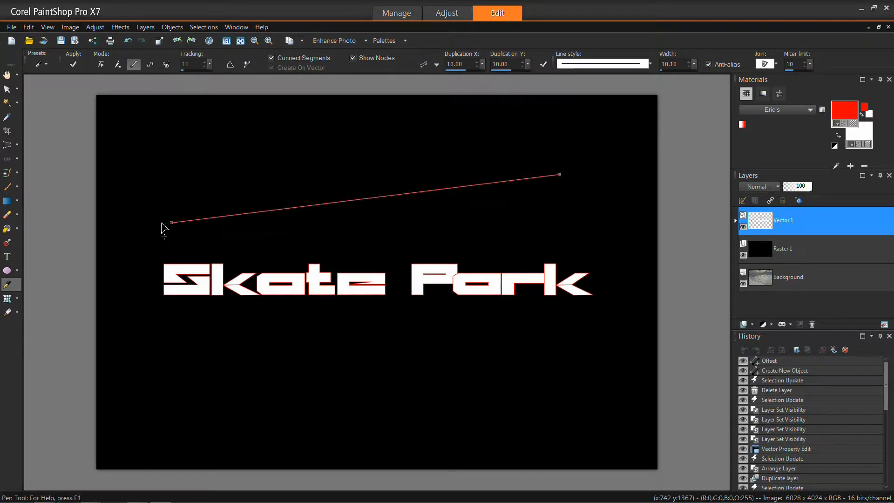
# Expand the Vector 1 layer and set the line's lower end node to the Curve After node type
pyautogui.click(735, 221)
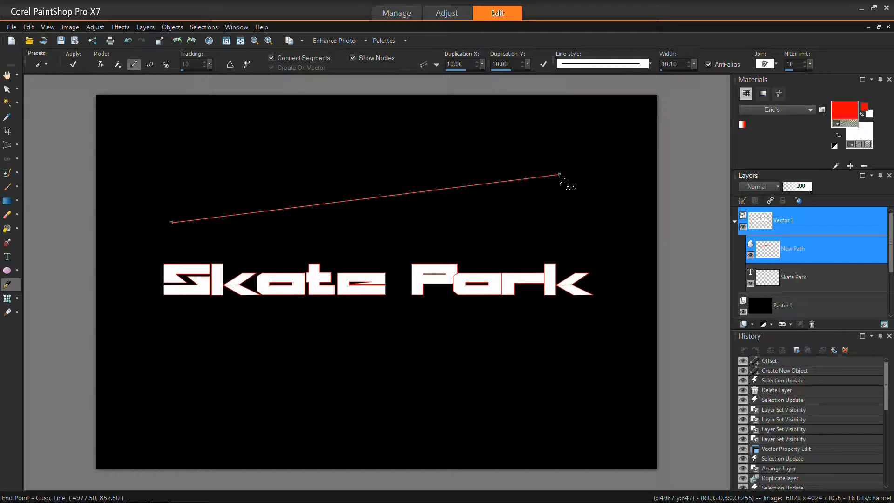
pyautogui.click(172, 224)
pyautogui.rightClick(171, 224)
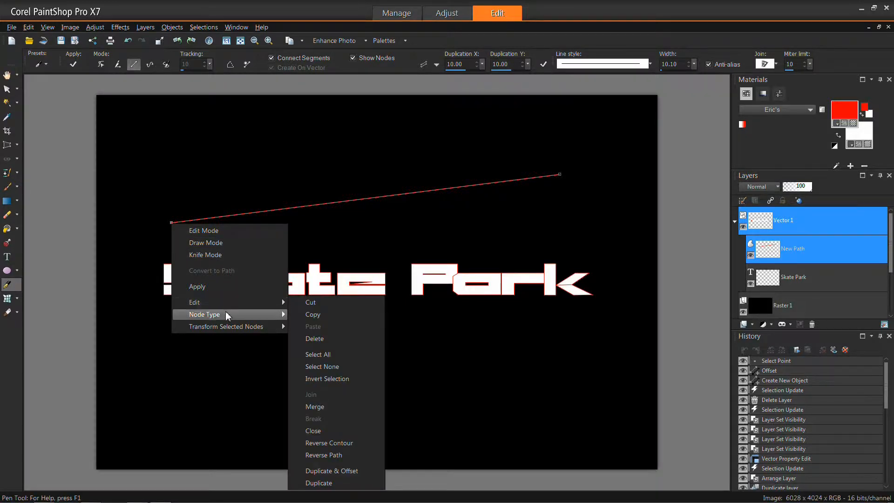
pyautogui.moveTo(233, 316)
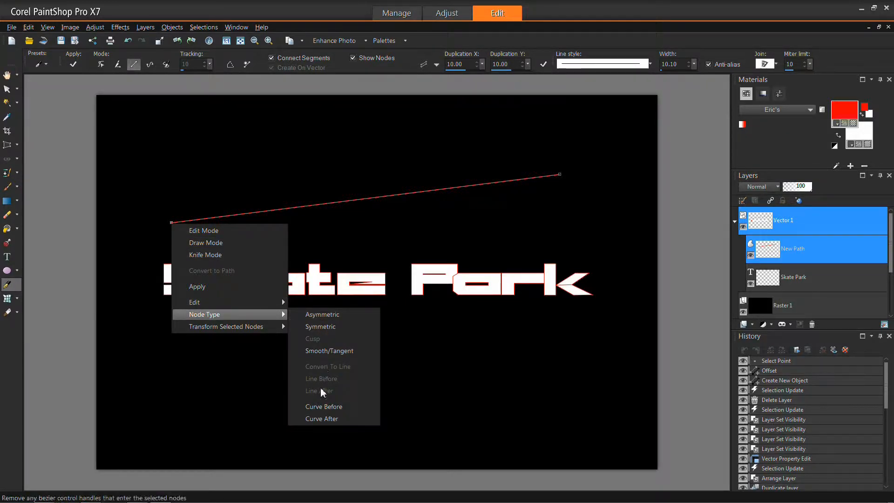
pyautogui.click(323, 419)
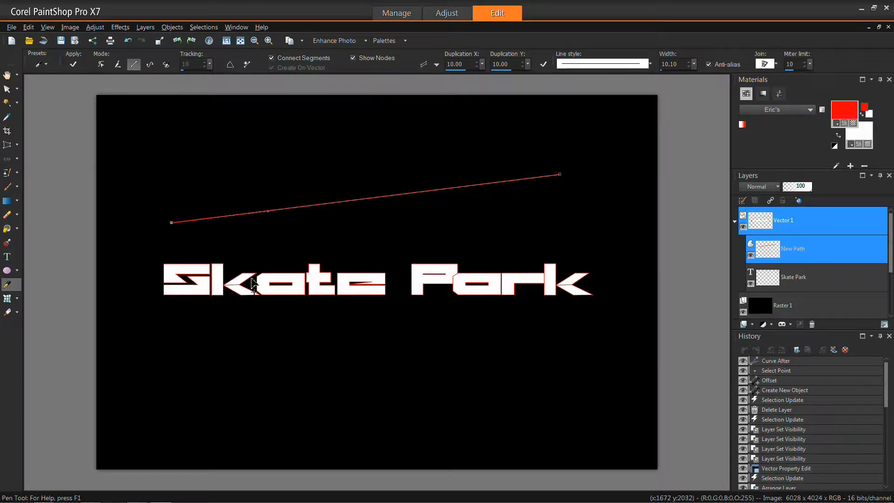
# Bend the line upward into an arc using the node's control arm, and remove the path's fill
pyautogui.scroll(3, 270, 219)
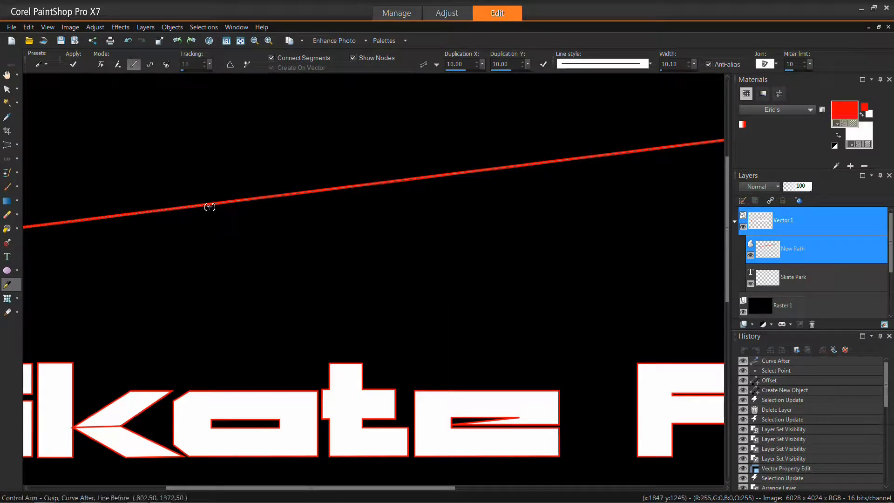
pyautogui.moveTo(209, 207); pyautogui.dragTo(209, 293)
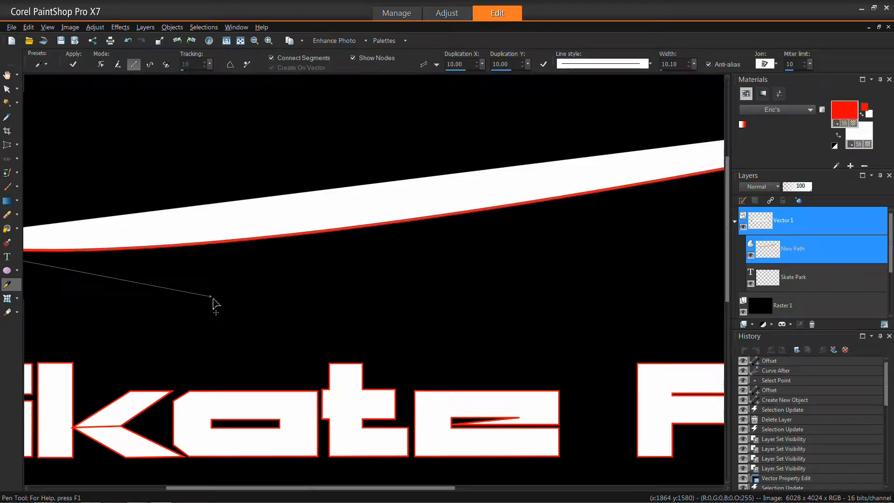
pyautogui.scroll(-3, 208, 294)
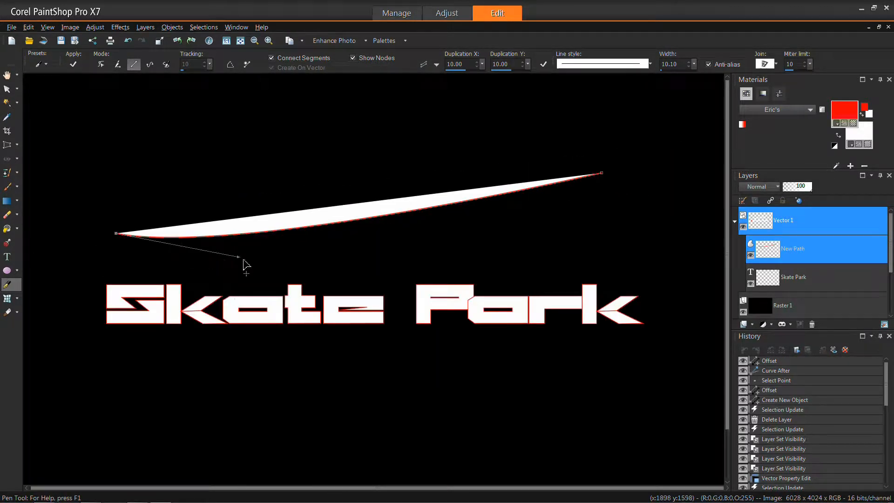
pyautogui.moveTo(237, 257); pyautogui.dragTo(181, 134)
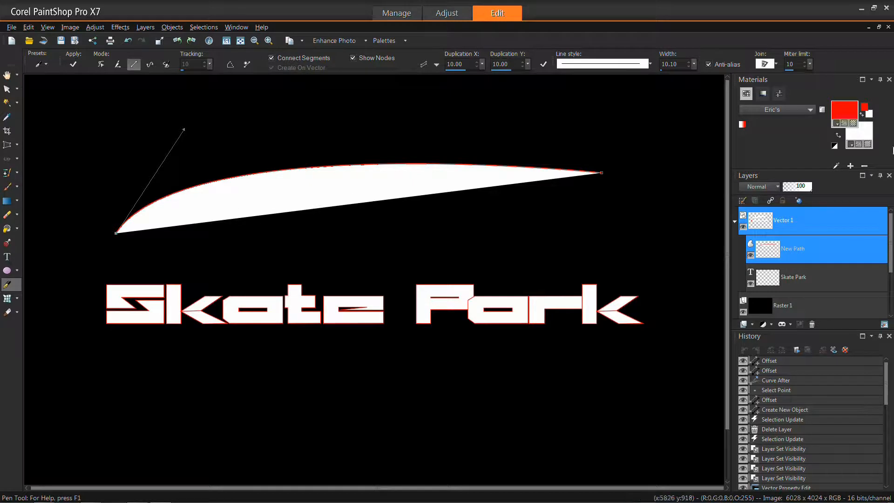
pyautogui.click(867, 144)
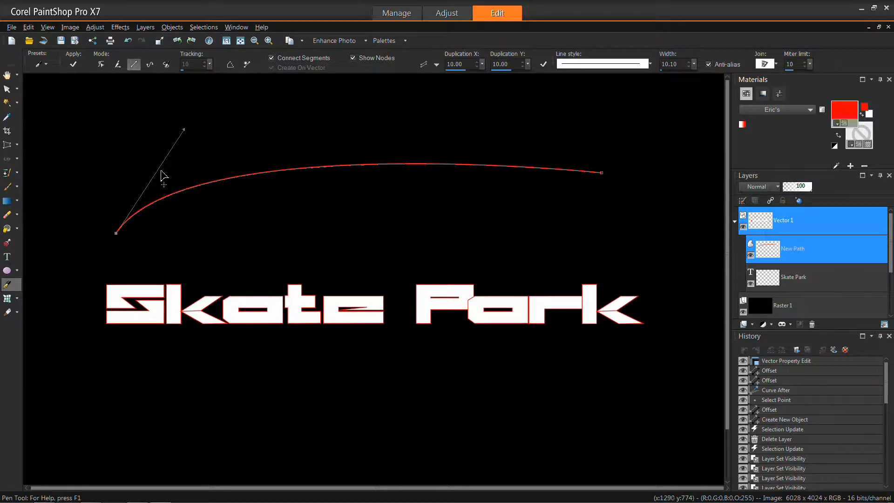
# With the Text tool, add the text "Skate Park" along the curved path
pyautogui.click(7, 256)
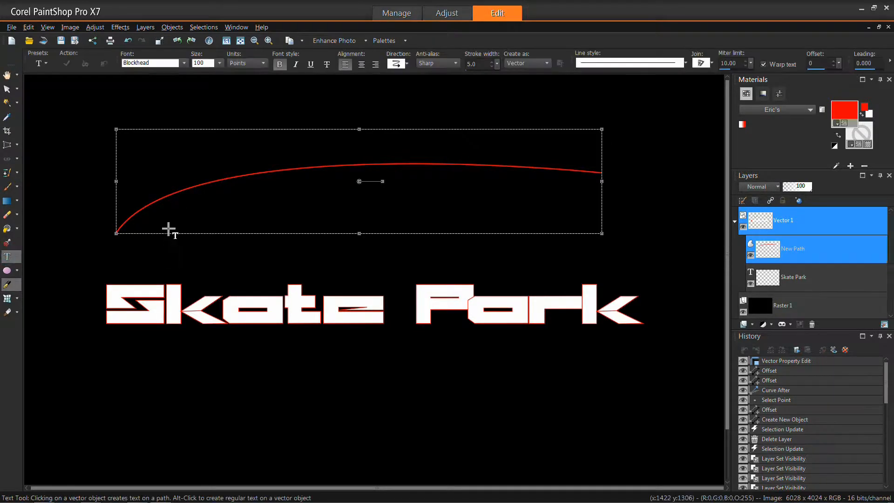
pyautogui.click(132, 219)
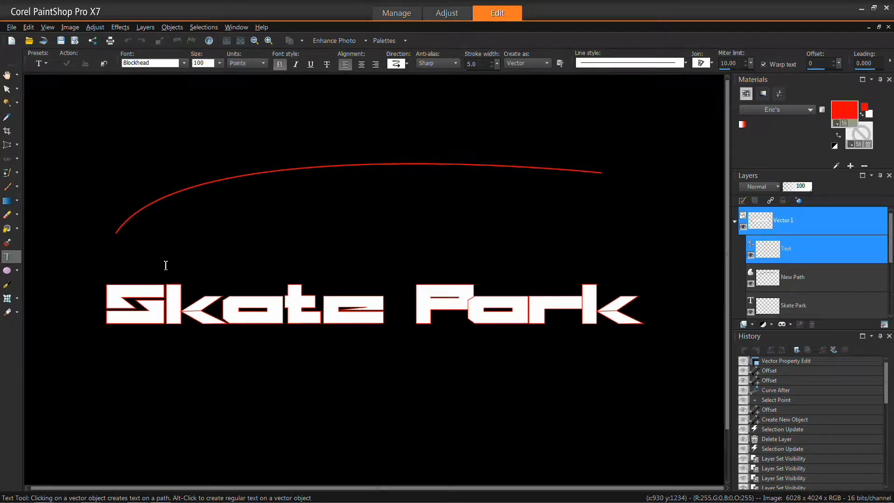
pyautogui.write('Skate')
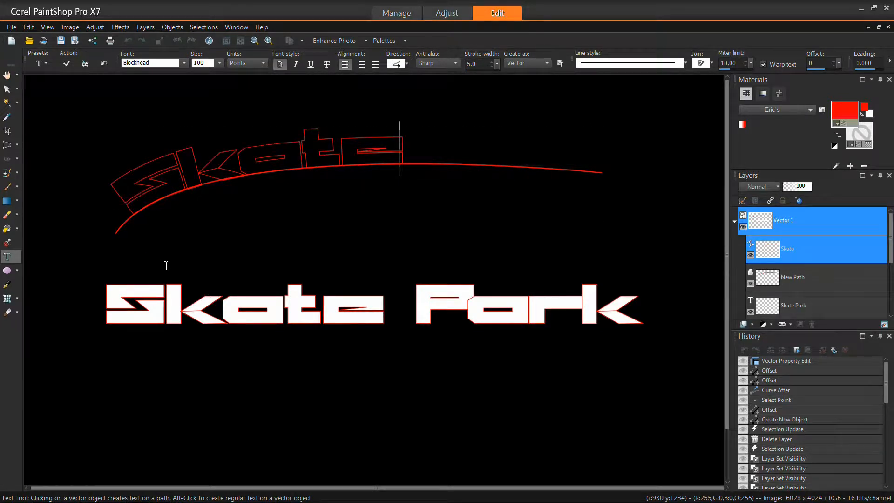
pyautogui.write(' Park')
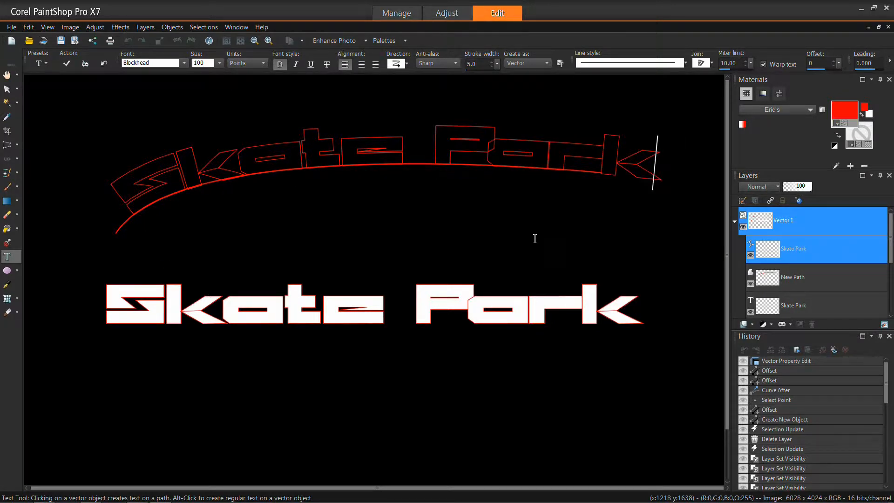
pyautogui.moveTo(664, 165); pyautogui.dragTo(121, 207)
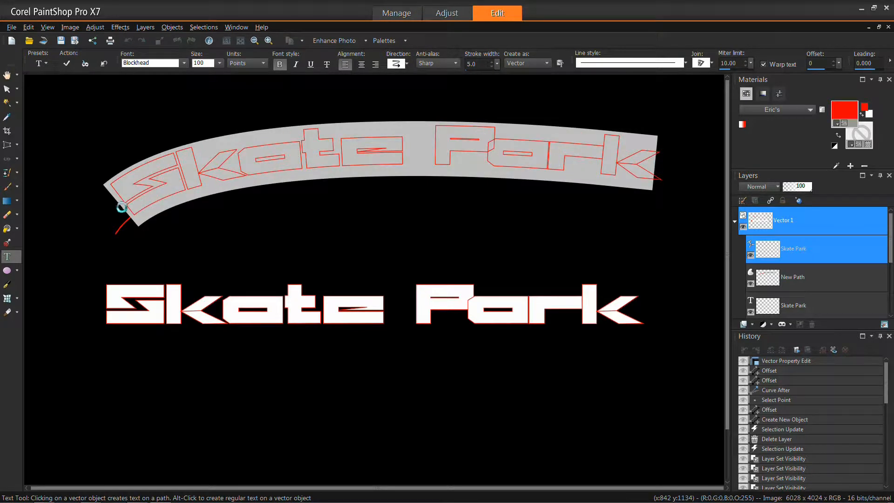
pyautogui.click(291, 233)
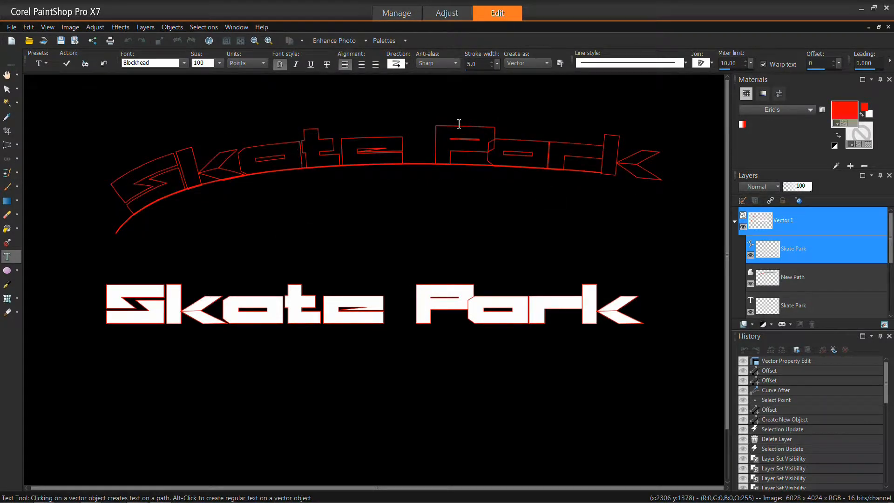
# Toggle the New Path object's visibility off and on to compare the curved text with and without its guide line
pyautogui.click(750, 283)
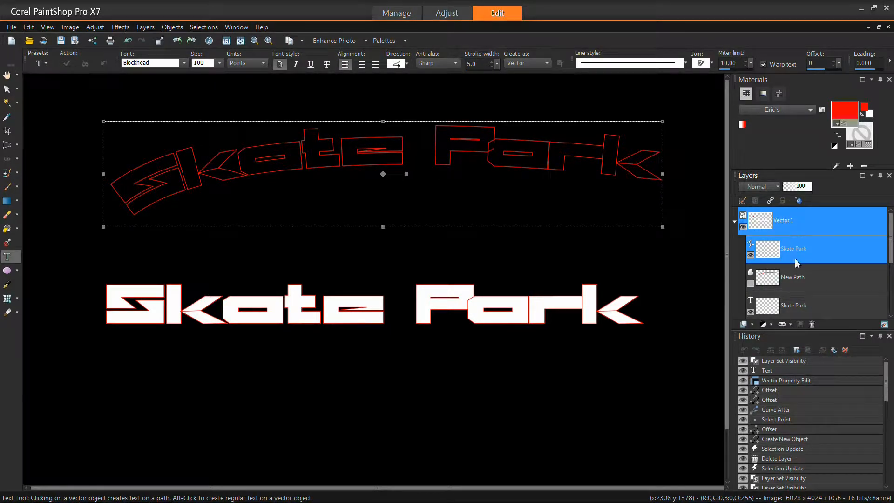
pyautogui.click(751, 284)
pyautogui.click(751, 284)
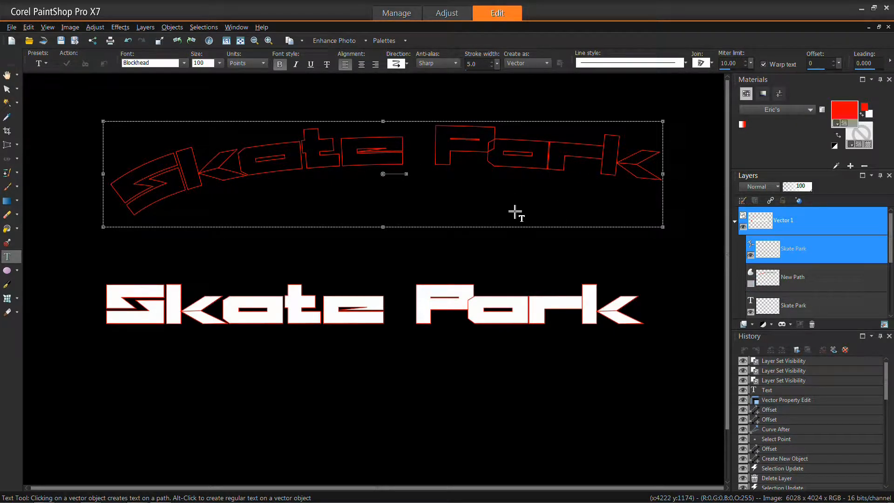
pyautogui.moveTo(763, 284)
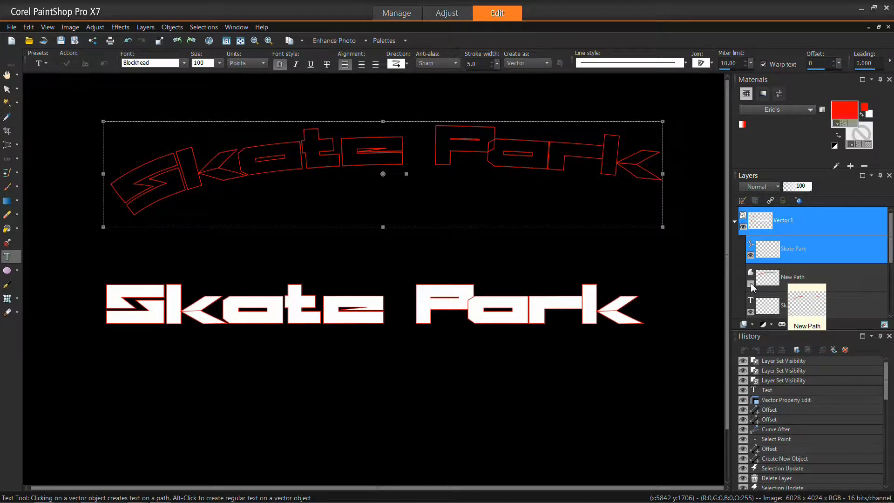
pyautogui.click(751, 283)
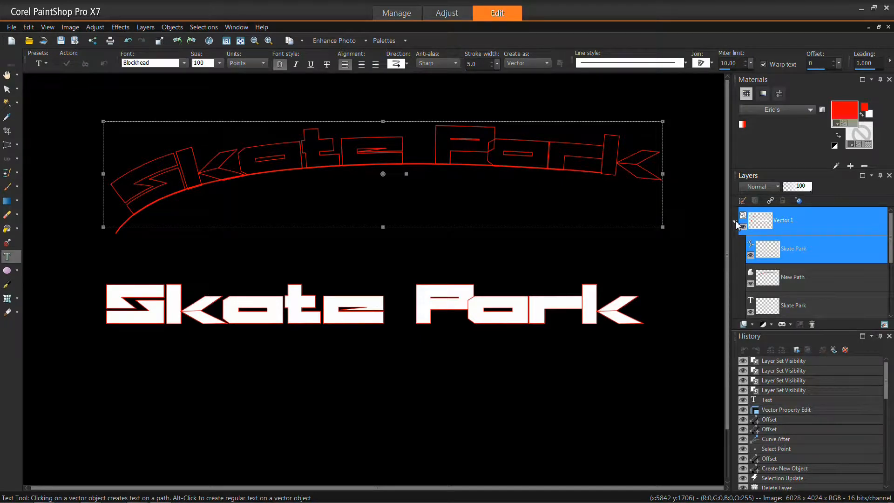
# Cut the New Path curve and the outlined Skate Park text, keeping only the original filled Skate Park text
pyautogui.rightClick(820, 279)
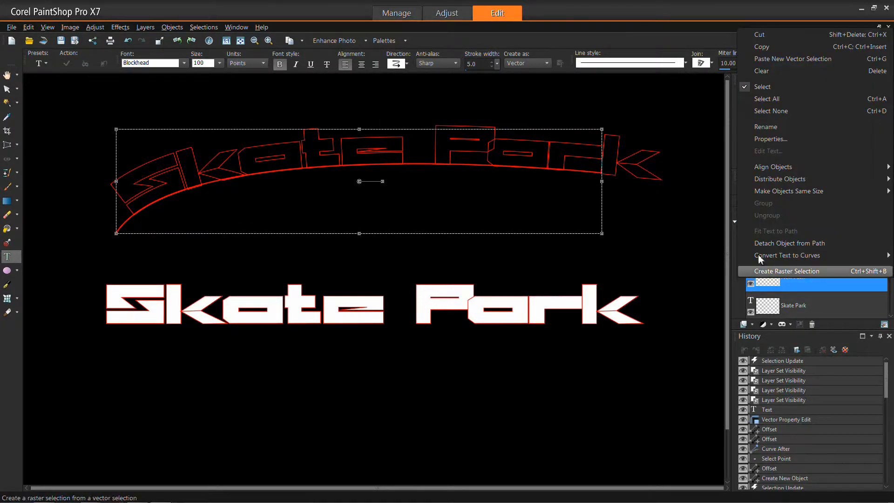
pyautogui.click(764, 35)
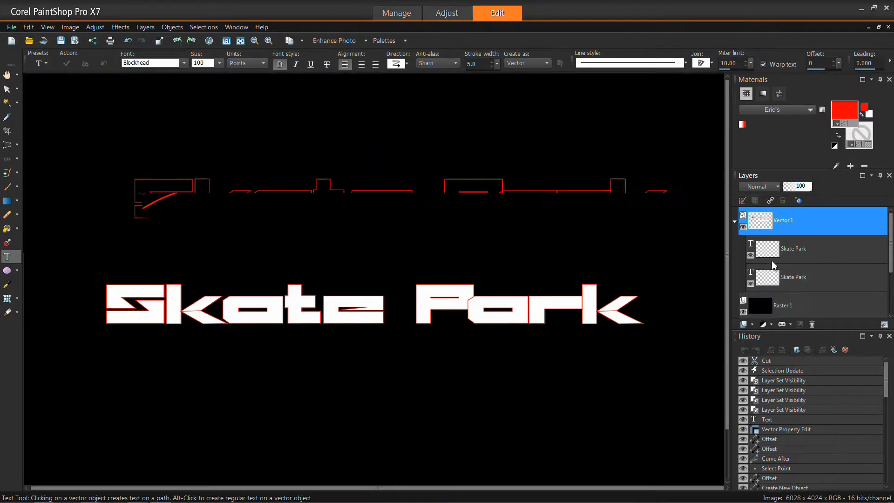
pyautogui.click(806, 247)
pyautogui.rightClick(806, 247)
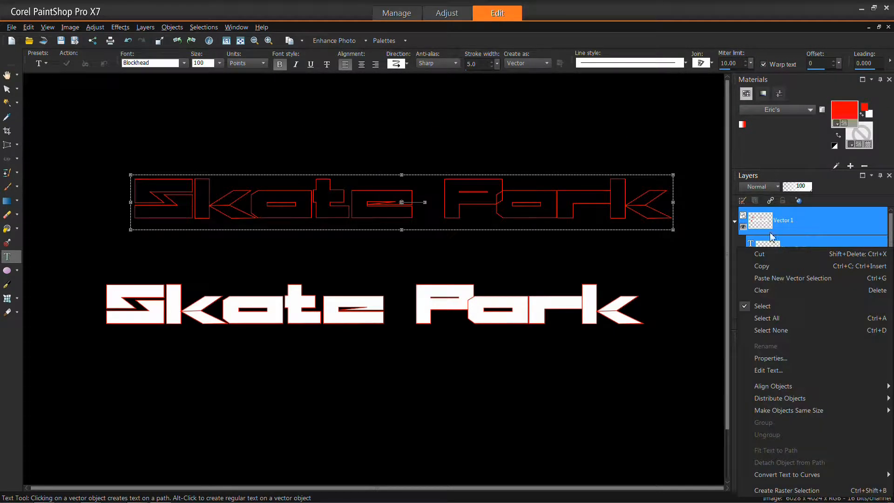
pyautogui.click(763, 254)
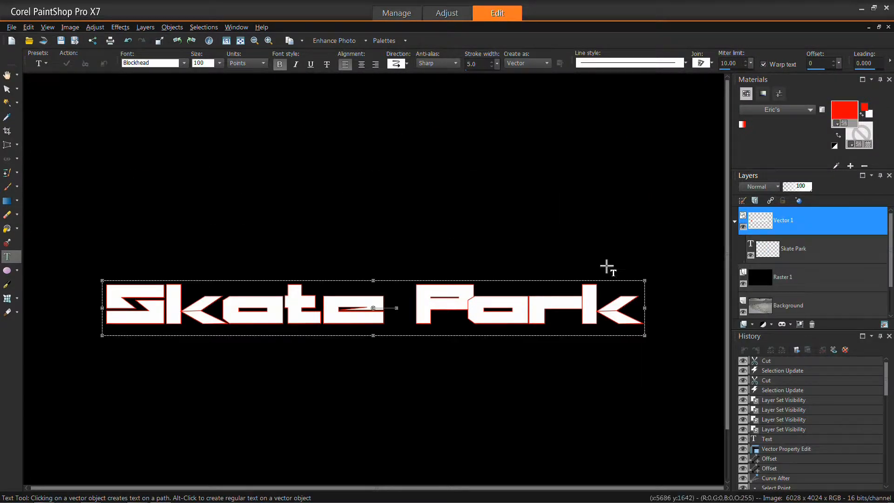
pyautogui.click(684, 226)
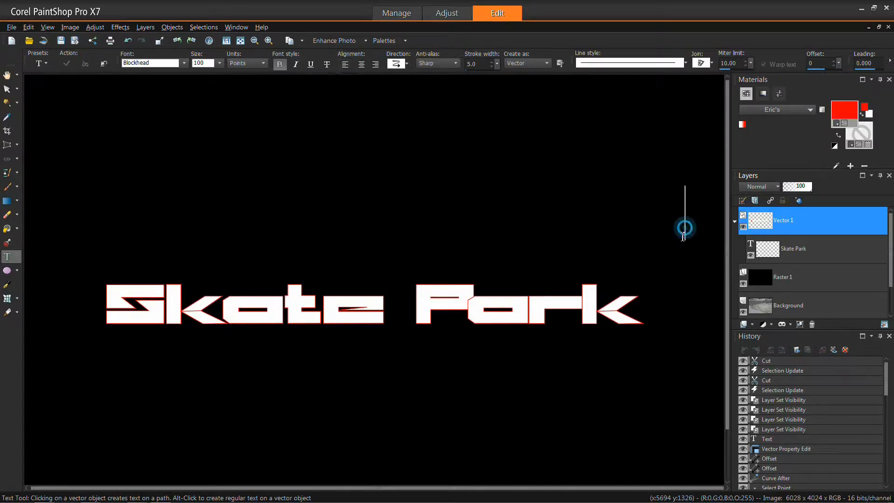
# Switch to the Pick tool and duplicate the Vector 1 layer
pyautogui.click(7, 88)
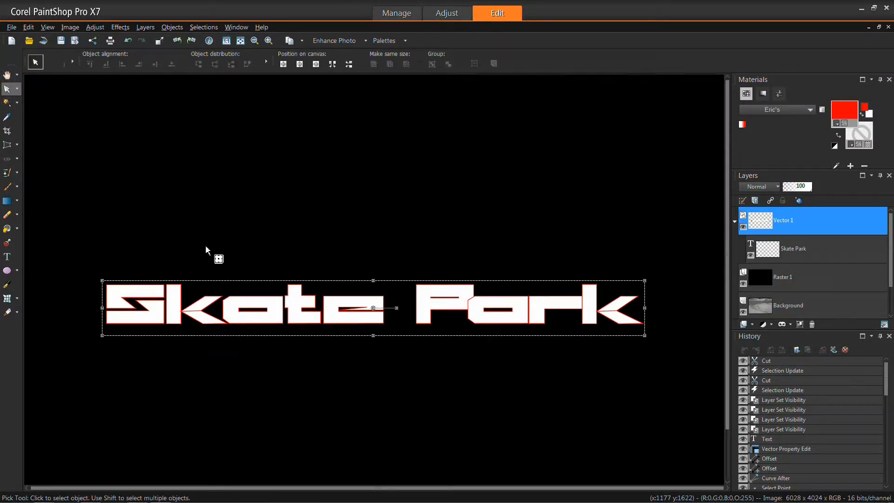
pyautogui.scroll(-4, 339, 274)
pyautogui.scroll(1, 371, 322)
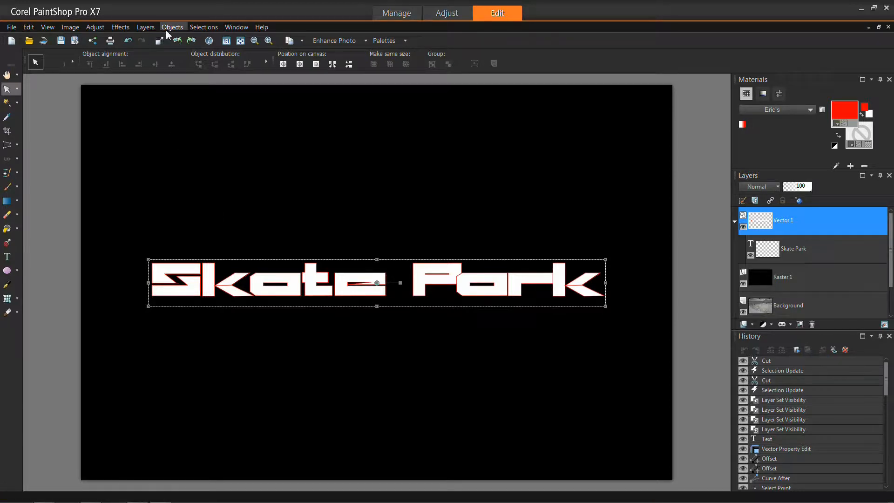
pyautogui.click(734, 223)
pyautogui.rightClick(797, 212)
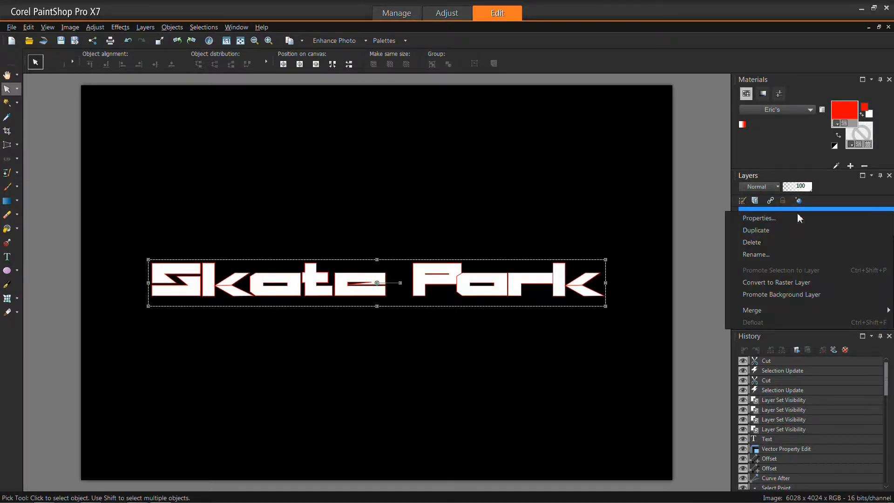
pyautogui.click(757, 230)
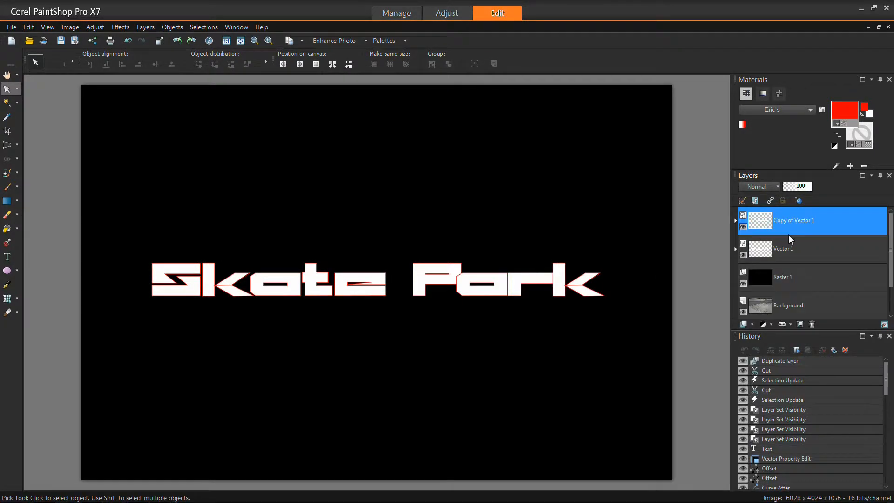
# Select the Skate Park text in the Copy of Vector 1 layer and hide the original Vector 1 layer
pyautogui.click(735, 220)
pyautogui.click(811, 249)
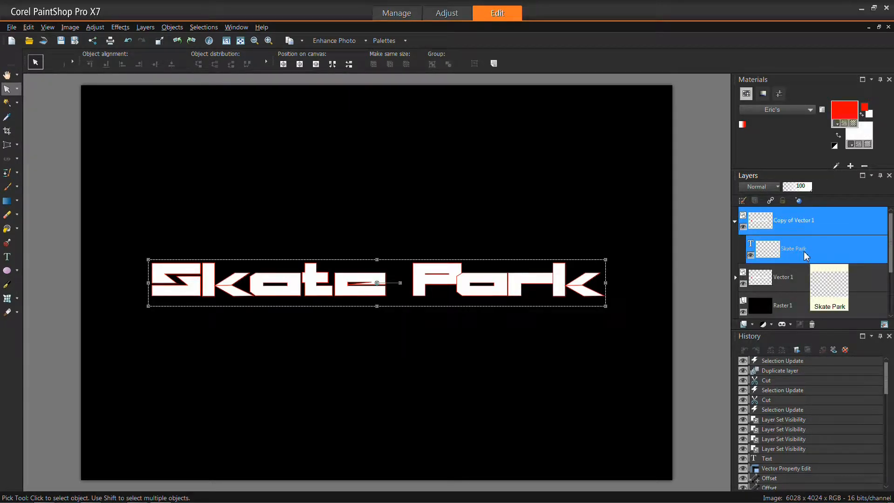
pyautogui.click(743, 283)
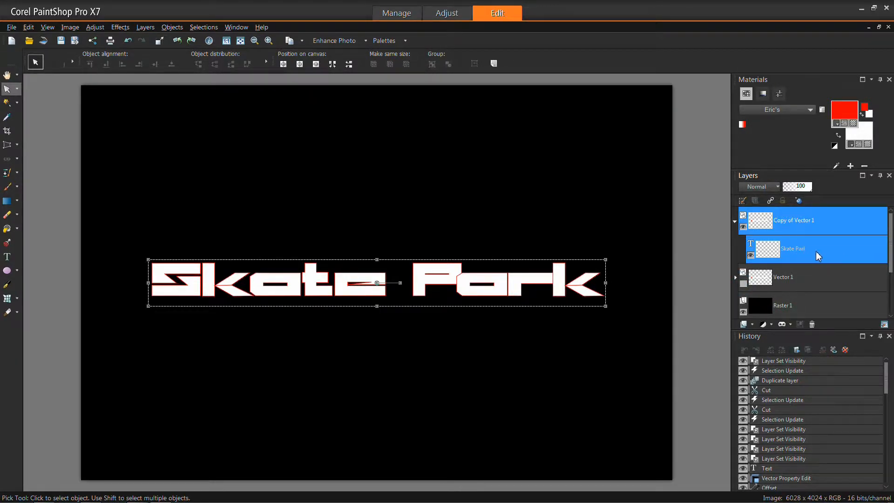
# Convert the copied Skate Park text to curves as character shapes
pyautogui.click(166, 27)
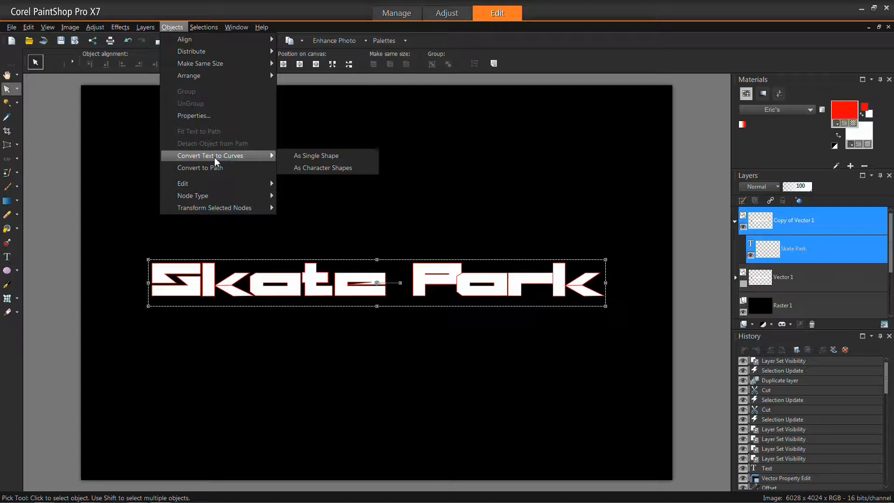
pyautogui.click(304, 167)
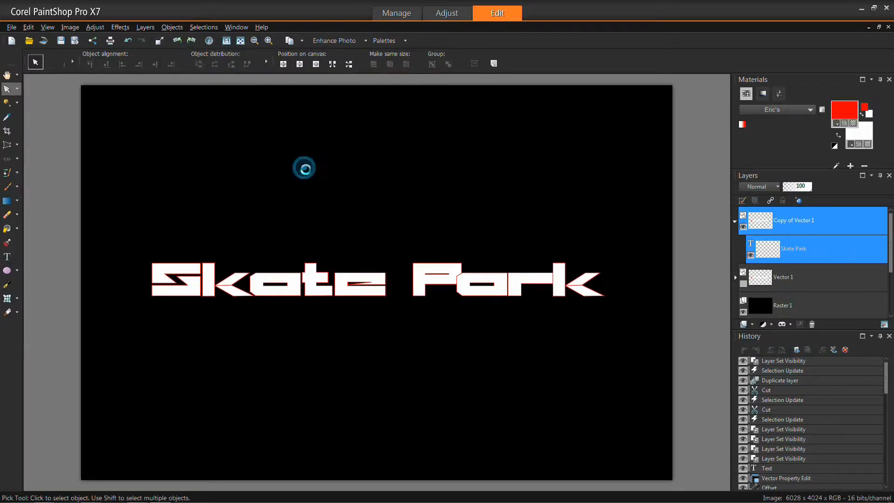
pyautogui.click(171, 27)
pyautogui.moveTo(201, 154)
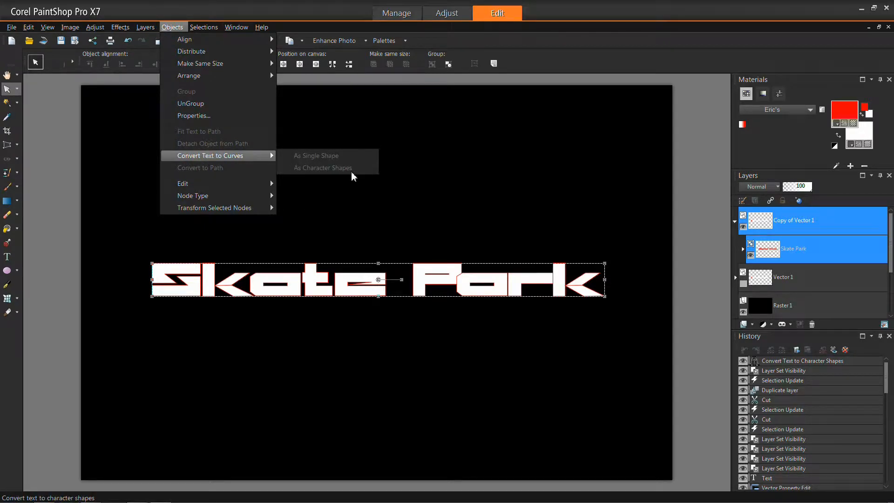
# Start text along the outline of the letter a in Skate with the Text tool, beginning with a t
pyautogui.click(6, 258)
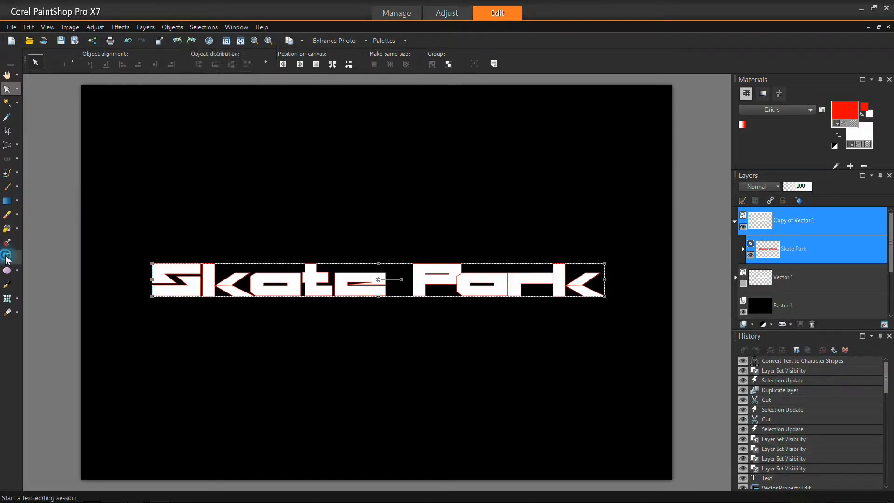
pyautogui.click(6, 257)
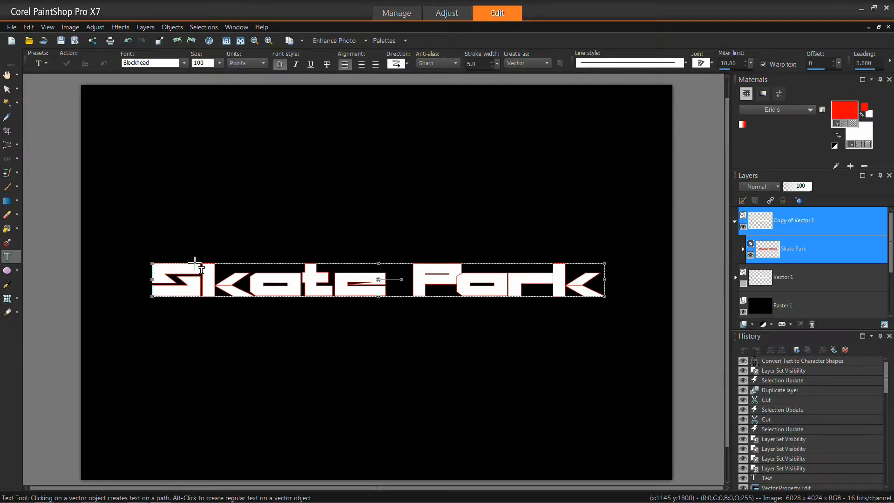
pyautogui.scroll(3, 195, 260)
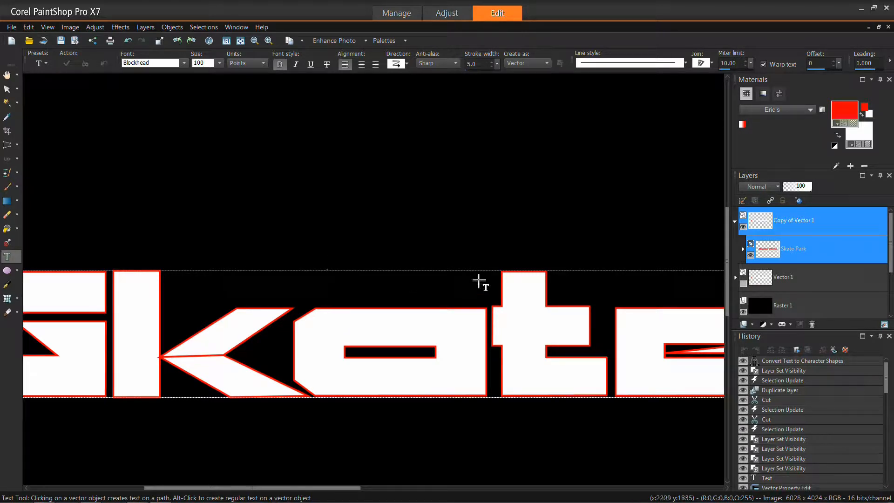
pyautogui.click(321, 309)
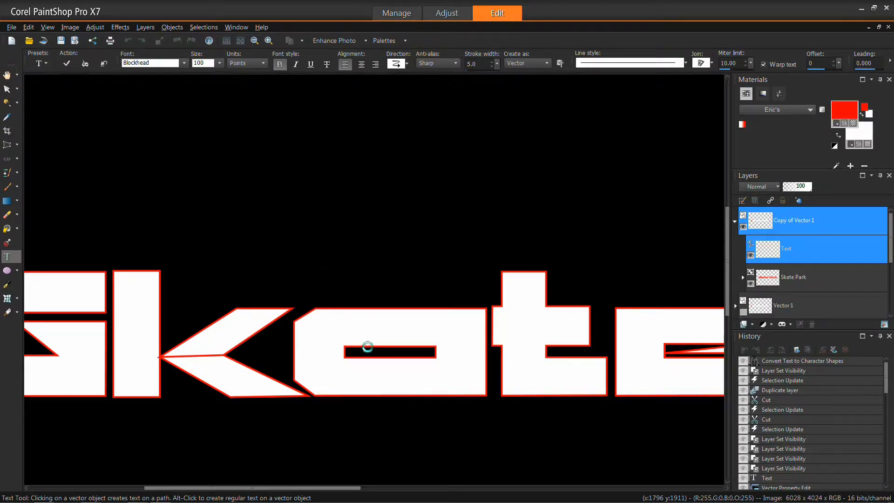
pyautogui.write('t')
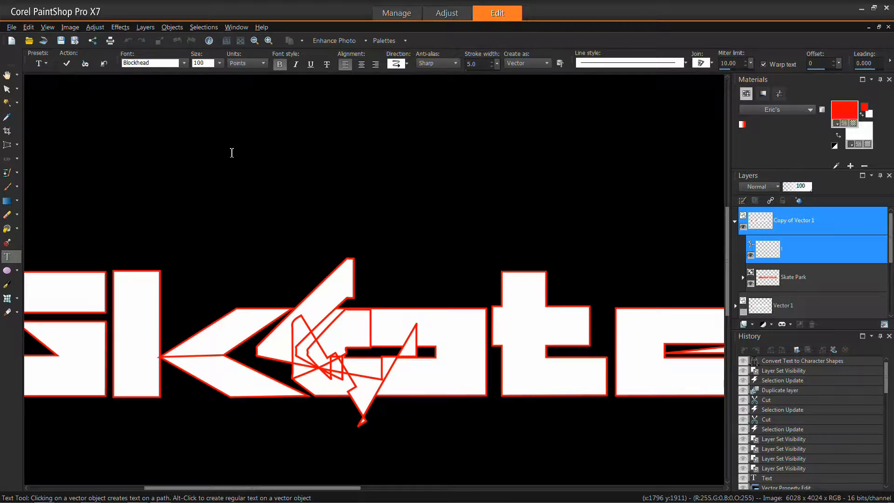
# Reduce the size of the text on the letter a's outline to 14 points
pyautogui.click(219, 63)
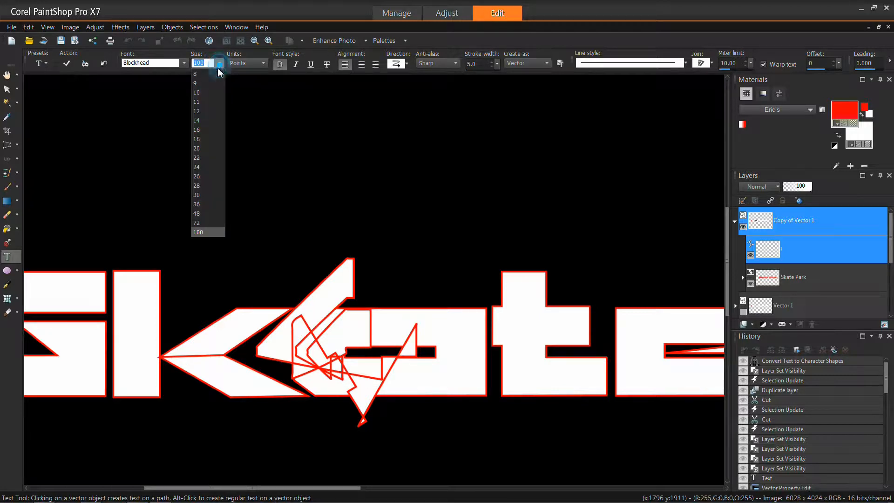
pyautogui.click(198, 93)
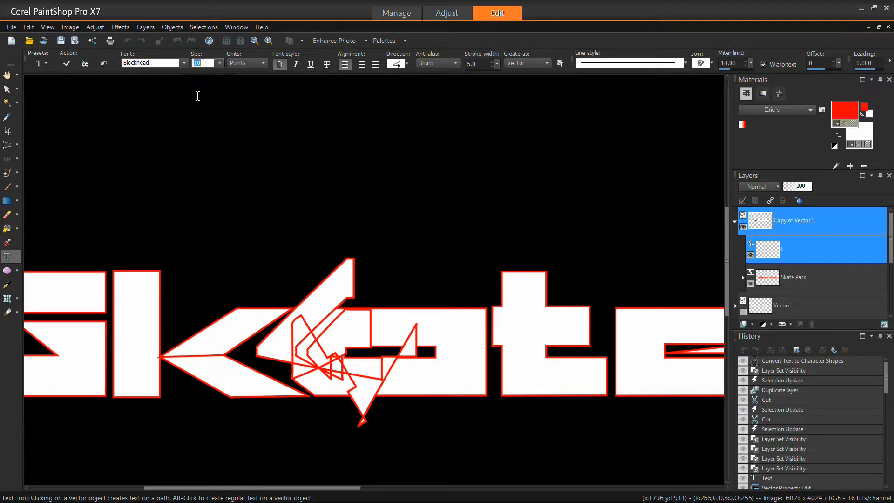
pyautogui.click(401, 335)
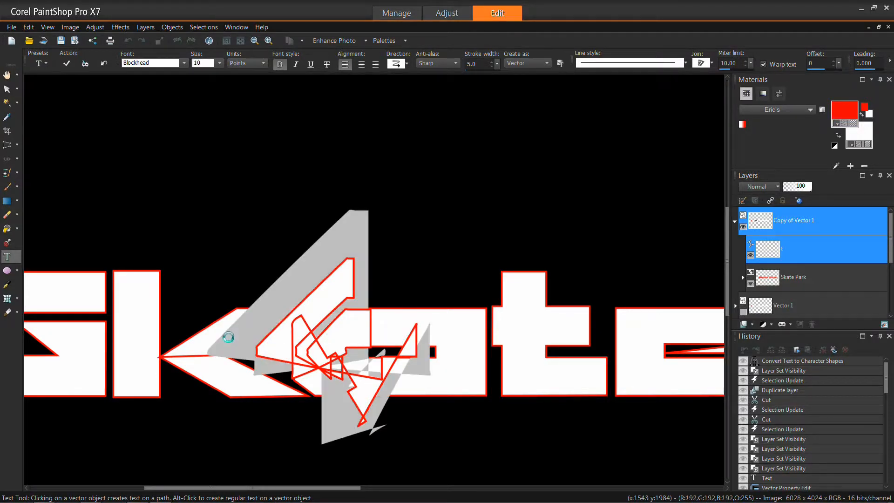
pyautogui.click(220, 64)
pyautogui.click(197, 84)
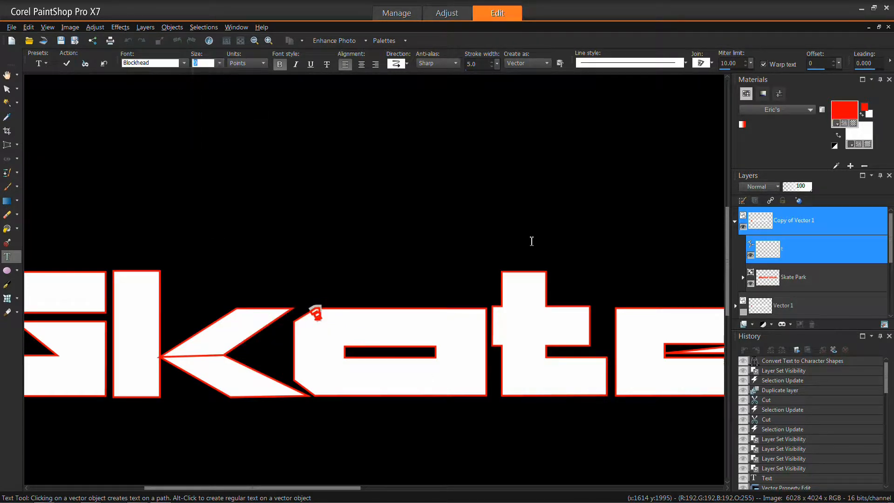
pyautogui.click(219, 63)
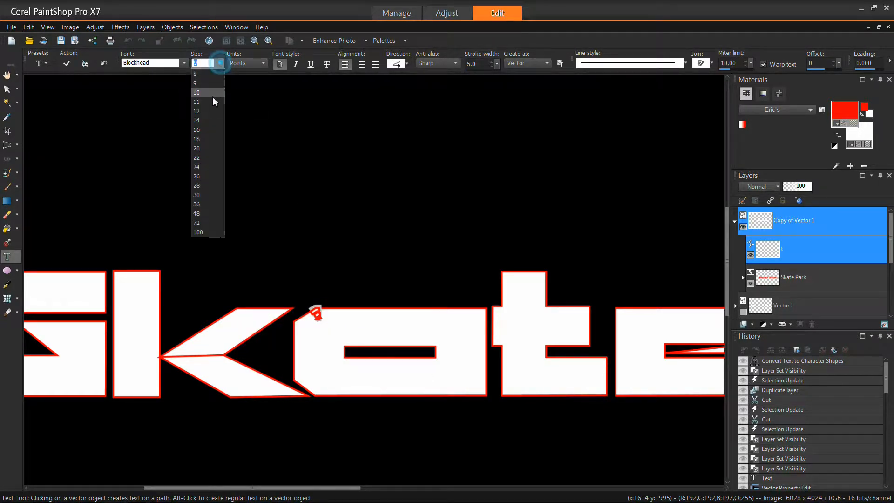
pyautogui.click(200, 121)
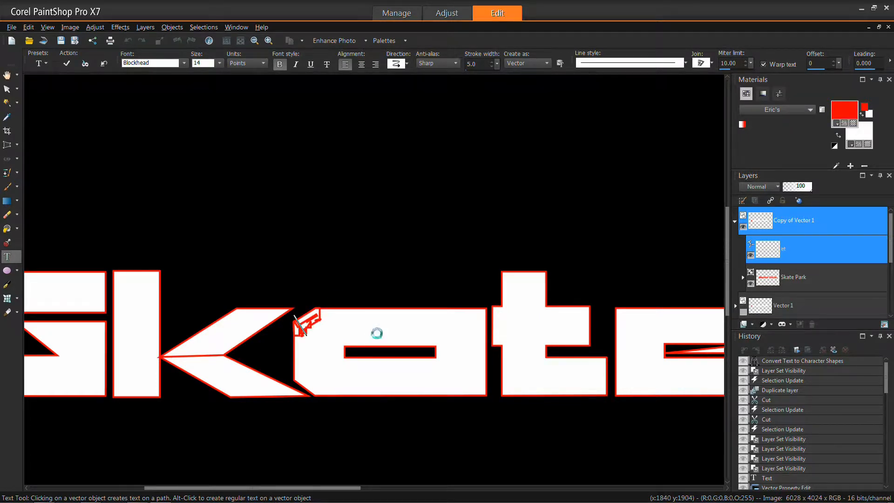
# Replace the text along the letter a's outline with "text inside"
pyautogui.press('BackSpace')
pyautogui.press('BackSpace')
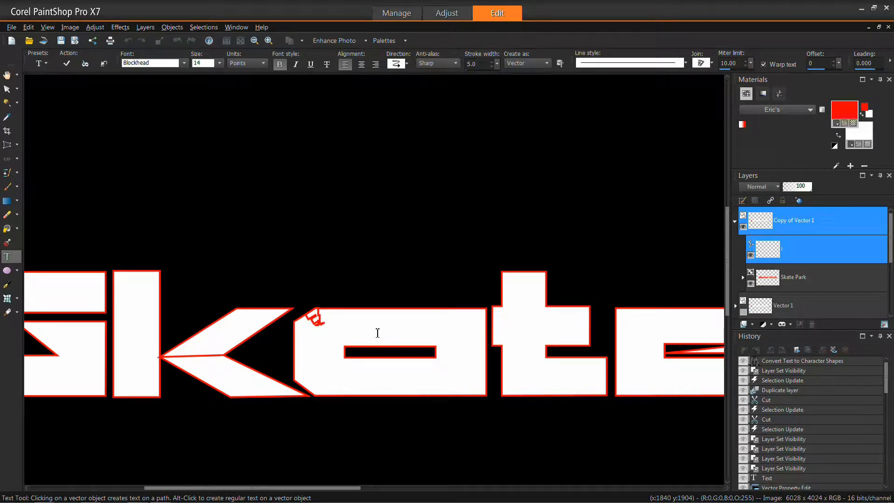
pyautogui.press('BackSpace')
pyautogui.write('text')
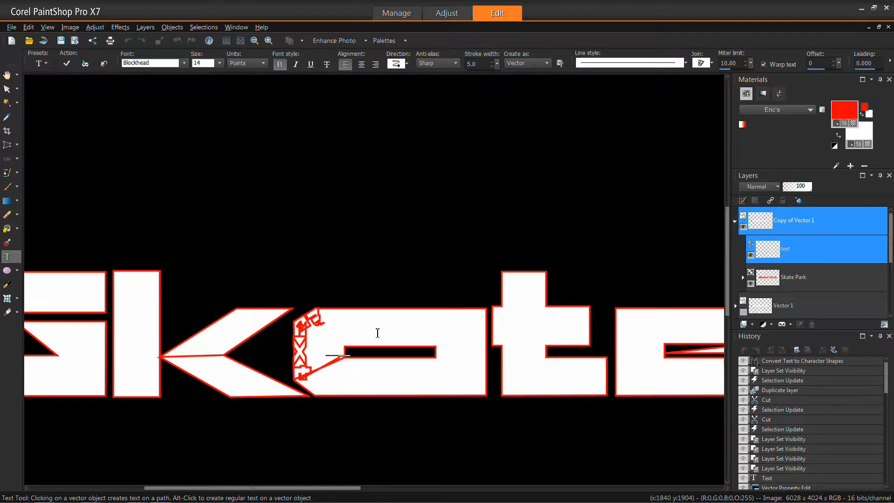
pyautogui.write(' inside')
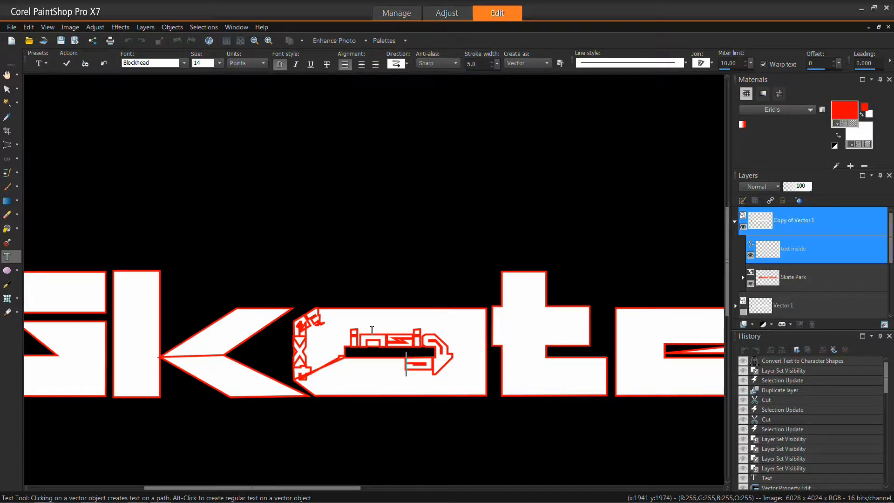
pyautogui.scroll(-3, 372, 329)
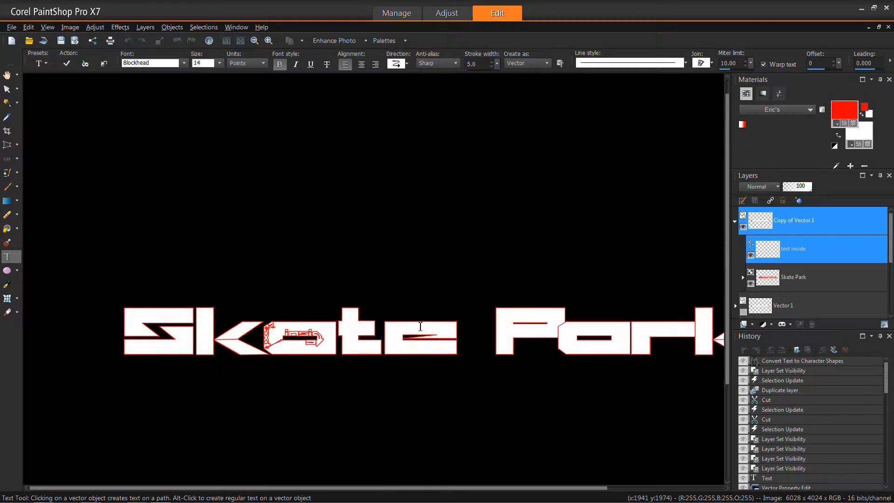
pyautogui.scroll(-1, 419, 325)
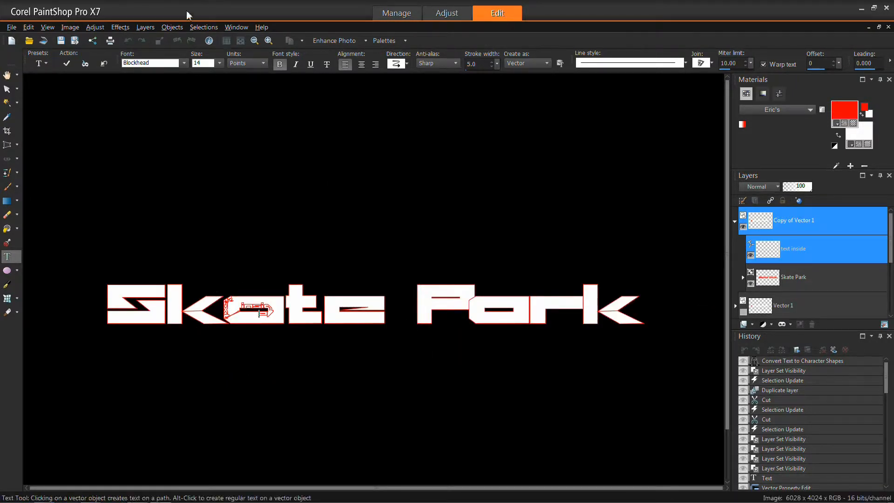
pyautogui.click(171, 27)
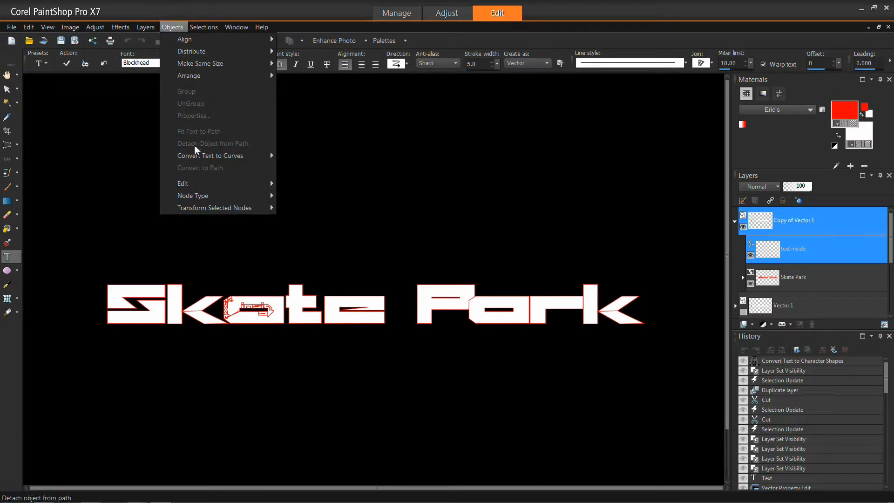
pyautogui.moveTo(196, 153)
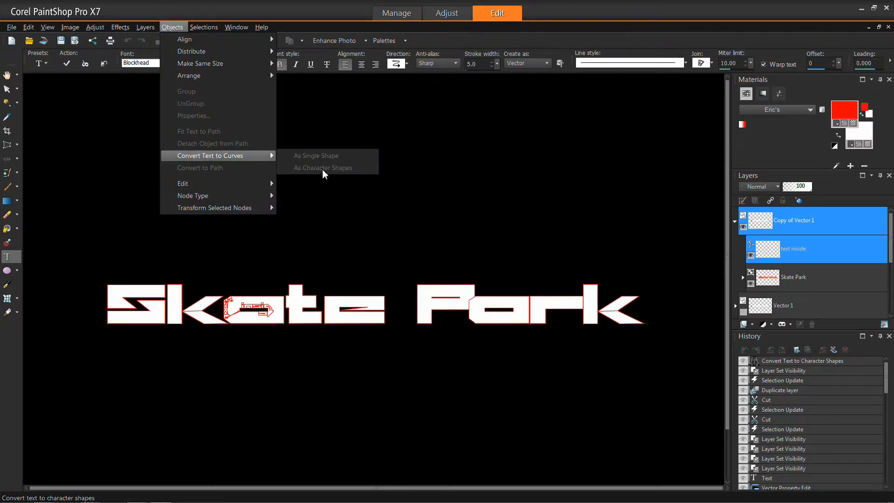
pyautogui.click(403, 233)
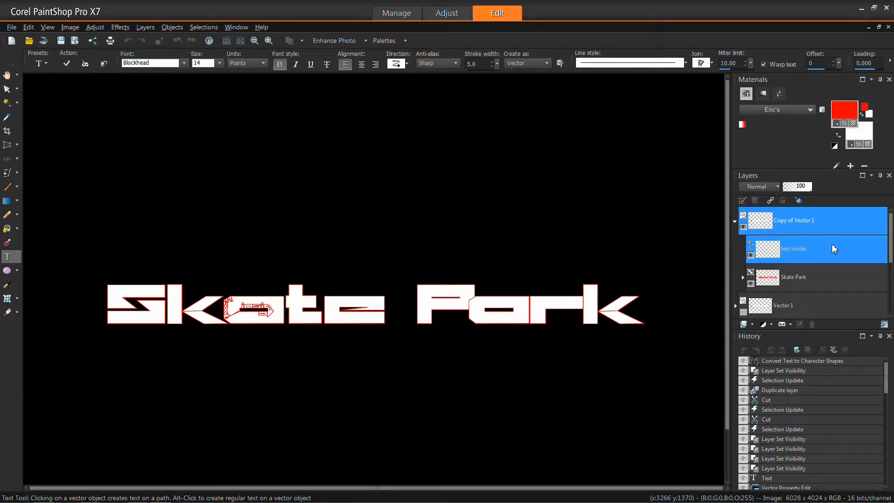
# Delete the Copy of Vector 1 layer and make a fresh duplicate of the Vector 1 layer
pyautogui.rightClick(818, 222)
pyautogui.click(749, 256)
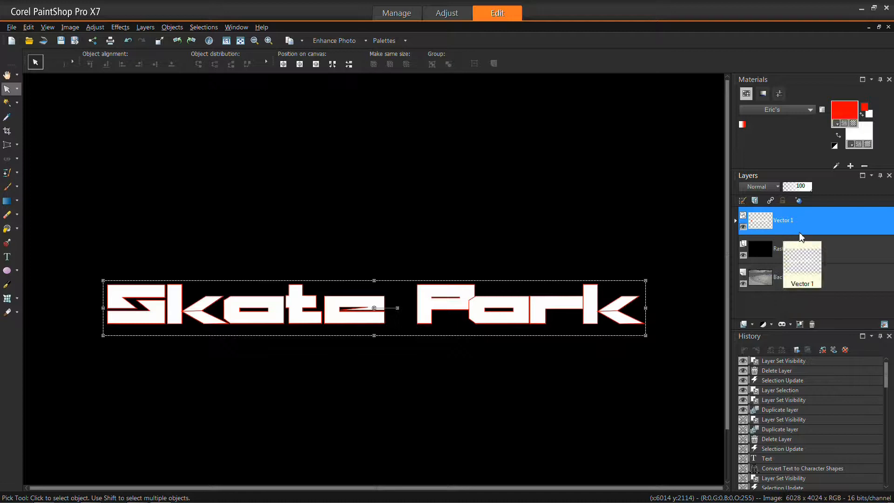
pyautogui.rightClick(813, 222)
pyautogui.click(751, 239)
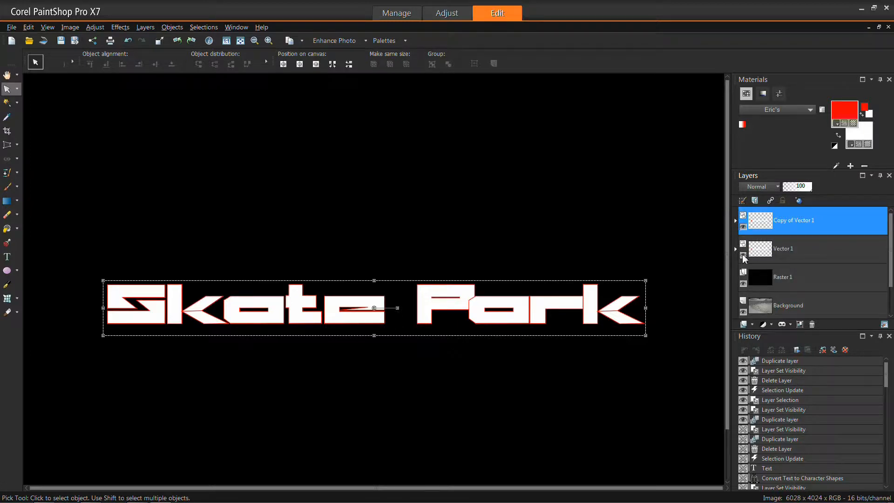
# Hide the original Vector 1 layer and convert the copied layer's Skate Park text to curves as a single shape
pyautogui.click(743, 256)
pyautogui.click(735, 221)
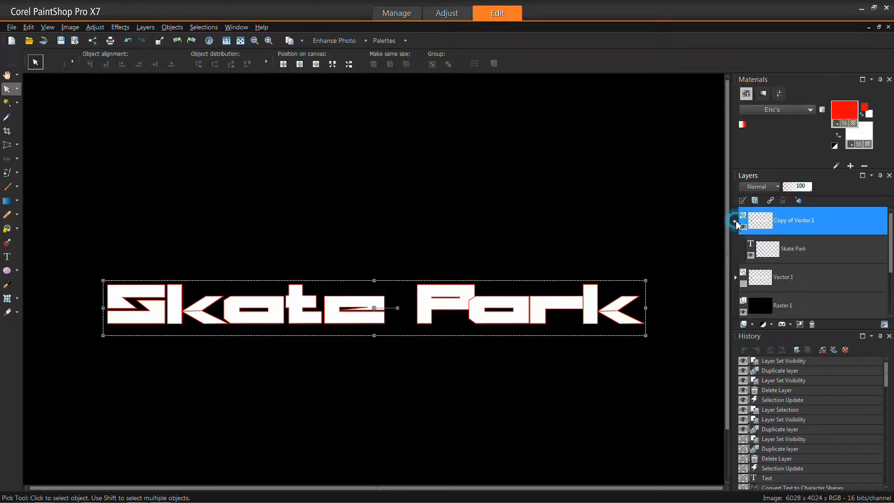
pyautogui.click(833, 252)
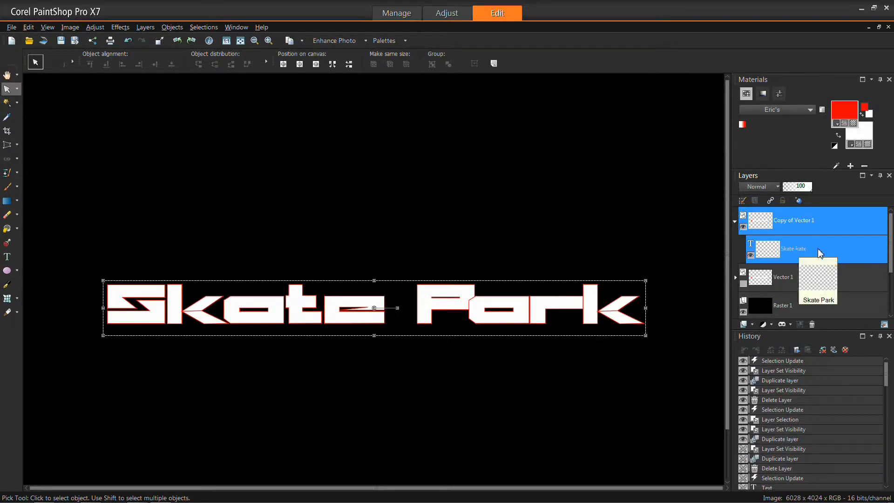
pyautogui.click(167, 27)
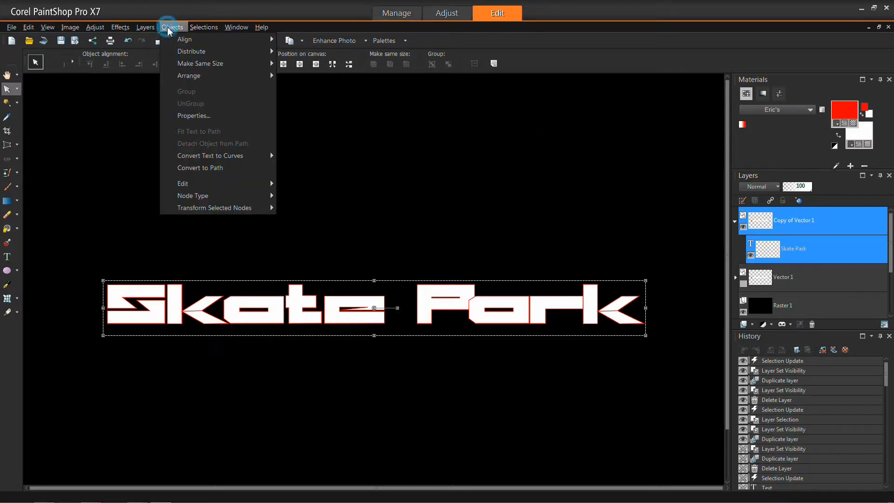
pyautogui.moveTo(200, 155)
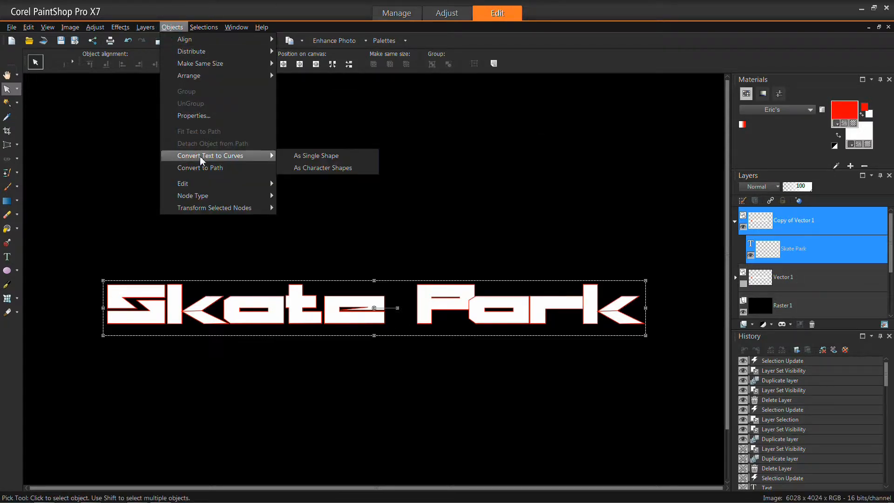
pyautogui.click(323, 157)
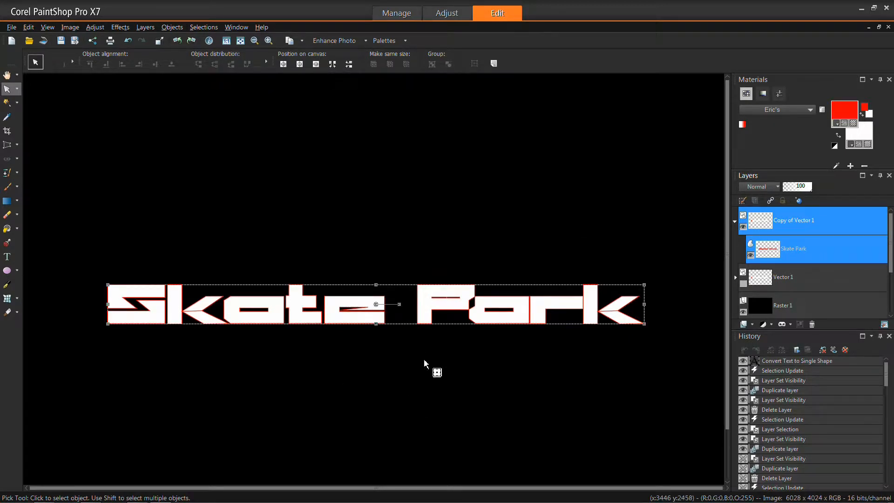
# Reshape the S and k with the Pen tool, pulling the S's top-left node and the k stem's top-right node up and outward
pyautogui.click(7, 287)
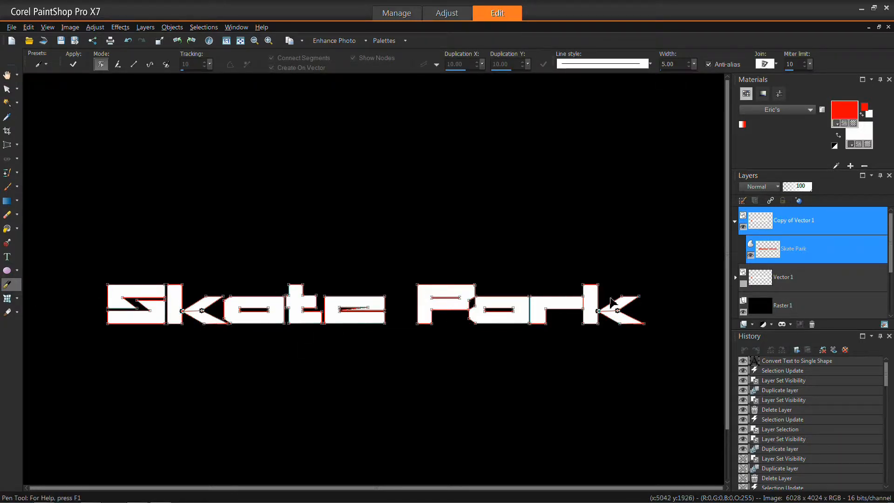
pyautogui.scroll(1, 91, 287)
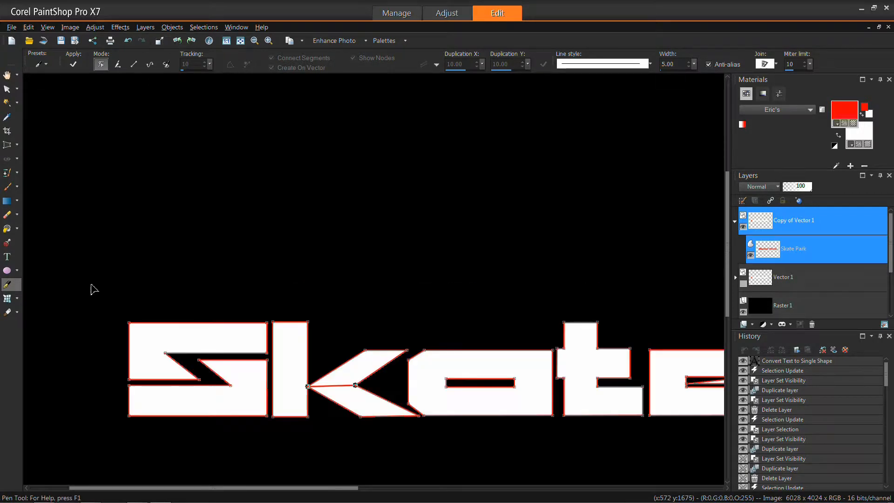
pyautogui.scroll(2, 221, 366)
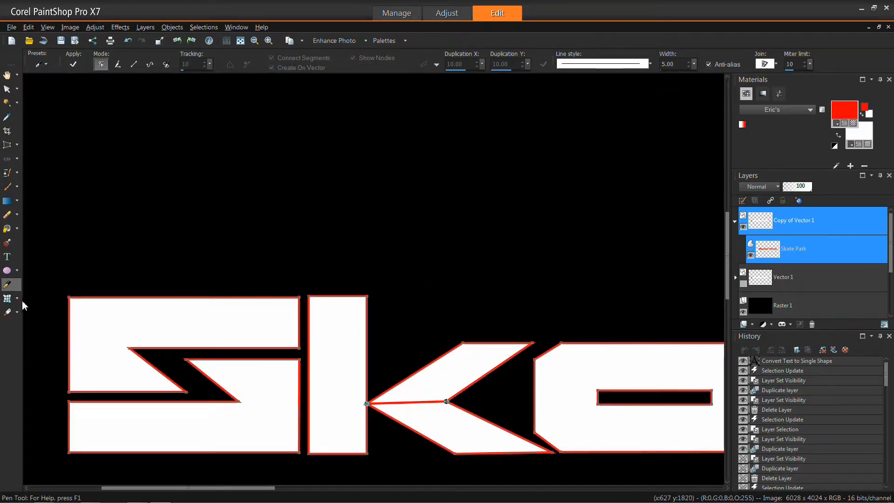
pyautogui.scroll(-3, 447, 297)
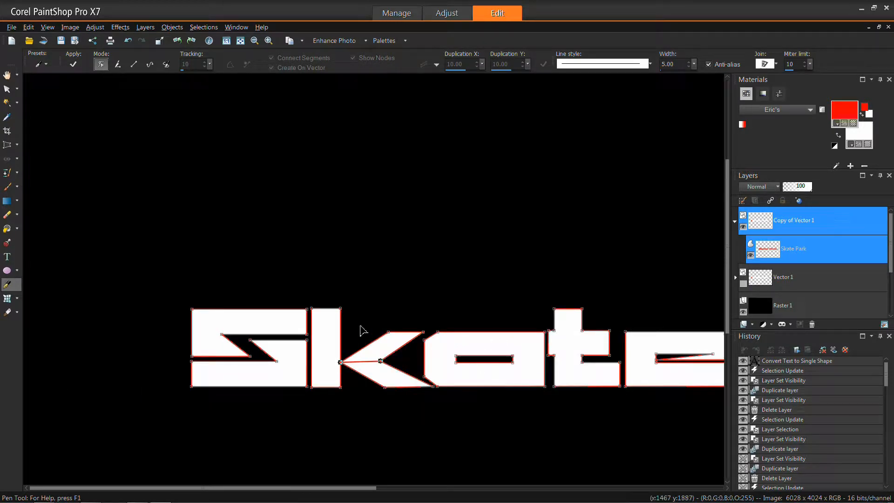
pyautogui.scroll(2, 235, 320)
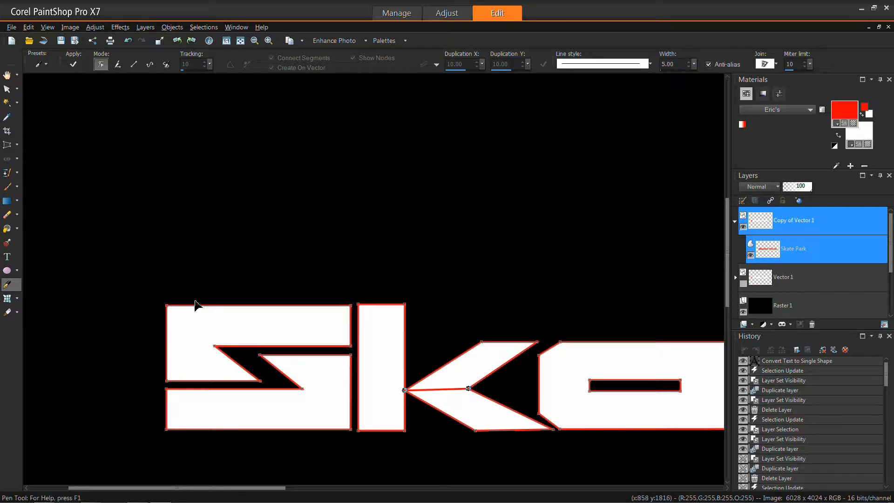
pyautogui.moveTo(168, 305); pyautogui.dragTo(107, 236)
pyautogui.moveTo(167, 306); pyautogui.dragTo(120, 240)
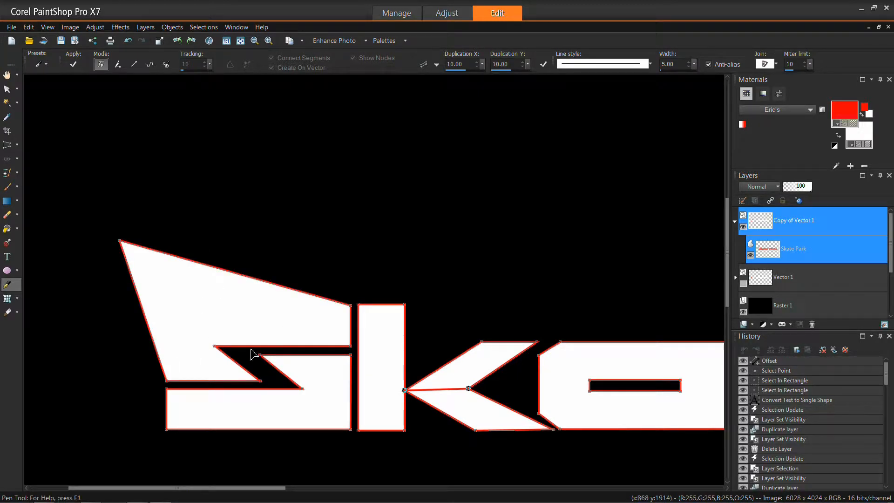
pyautogui.moveTo(405, 305); pyautogui.dragTo(463, 276)
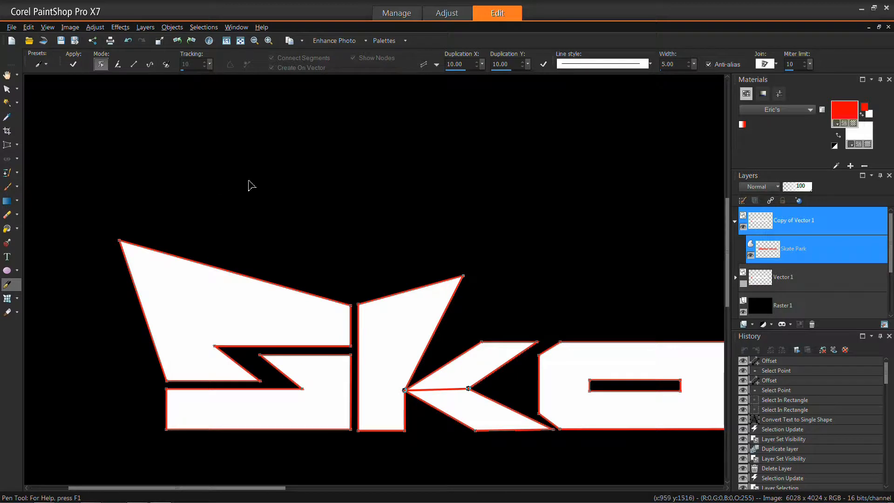
# Cut the slanted top edge of the first k's stem near its middle with the Pen tool's knife mode
pyautogui.click(118, 65)
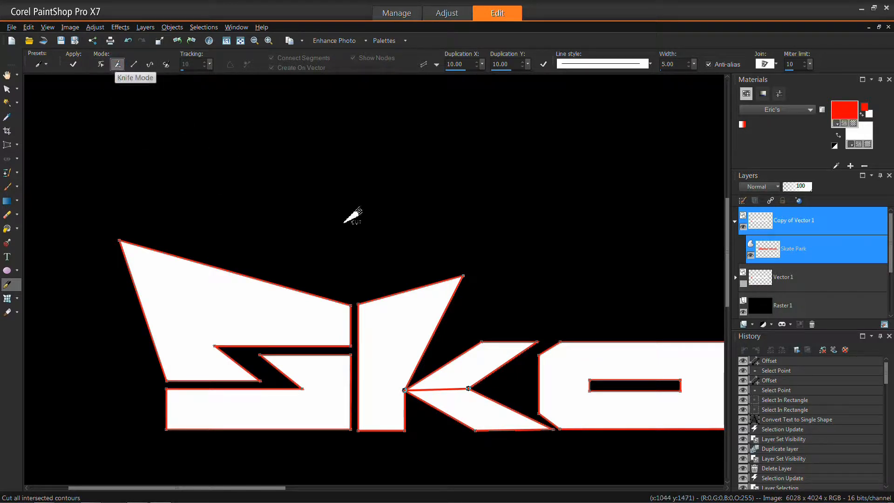
pyautogui.moveTo(398, 280); pyautogui.dragTo(405, 310)
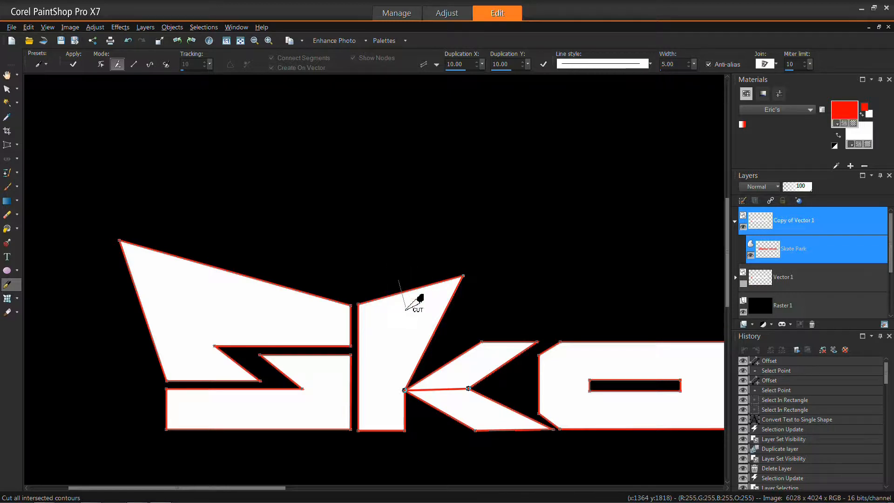
pyautogui.moveTo(405, 309); pyautogui.dragTo(407, 311)
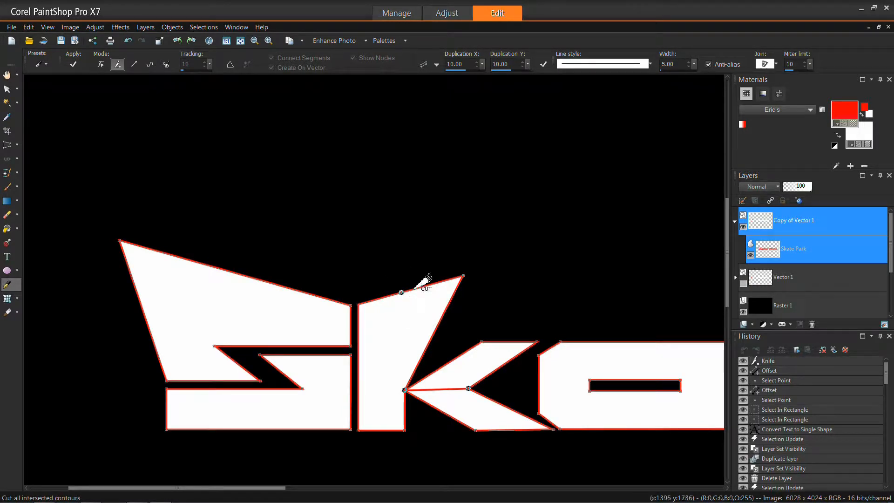
pyautogui.scroll(2, 407, 312)
pyautogui.scroll(1, 396, 309)
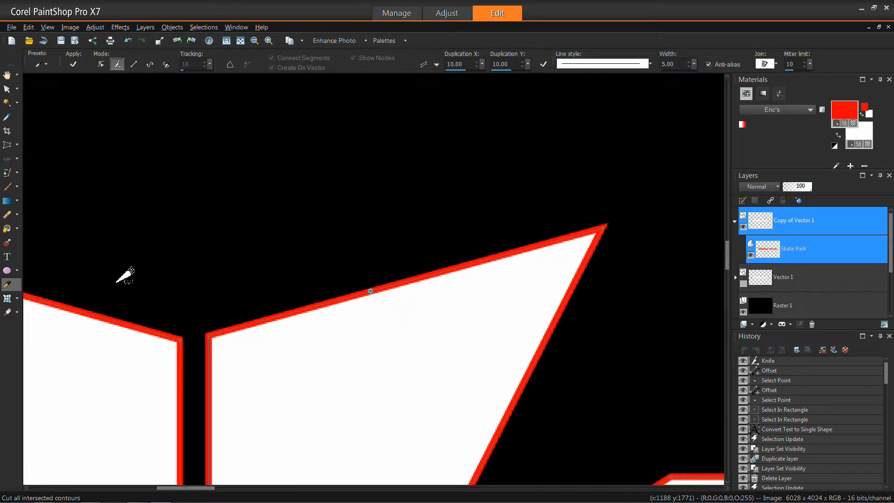
# In edit mode, pull one cut end node away from the k's top edge and place it back on the other to rejoin the outline
pyautogui.click(102, 65)
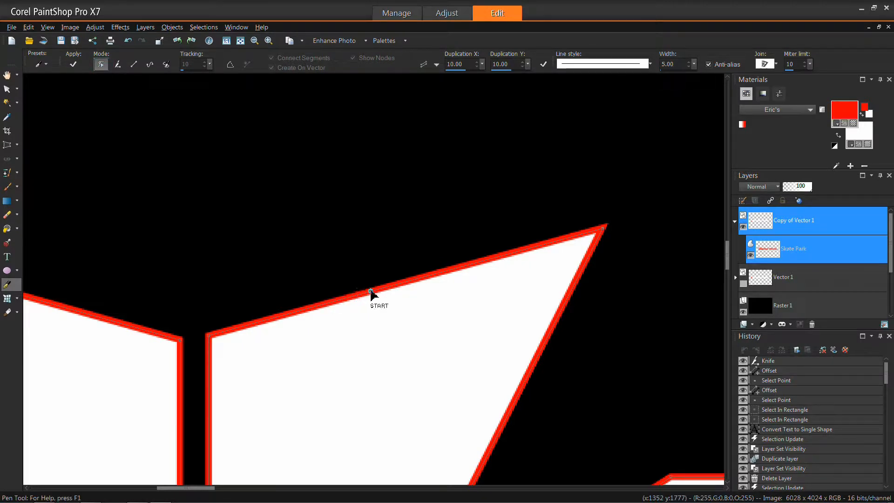
pyautogui.moveTo(371, 293); pyautogui.dragTo(377, 296)
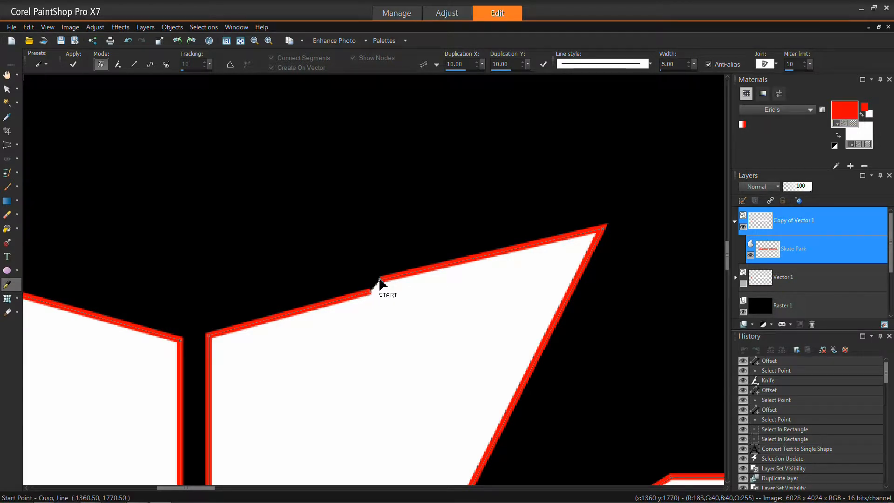
pyautogui.moveTo(379, 282); pyautogui.dragTo(371, 291)
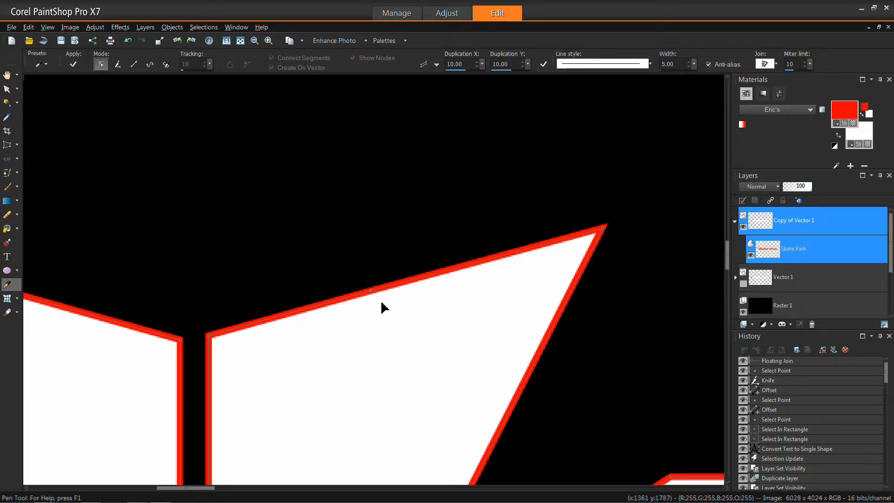
# Move the rejoined node on the k's top edge upward to form a peak
pyautogui.scroll(-1, 382, 306)
pyautogui.scroll(-2, 379, 295)
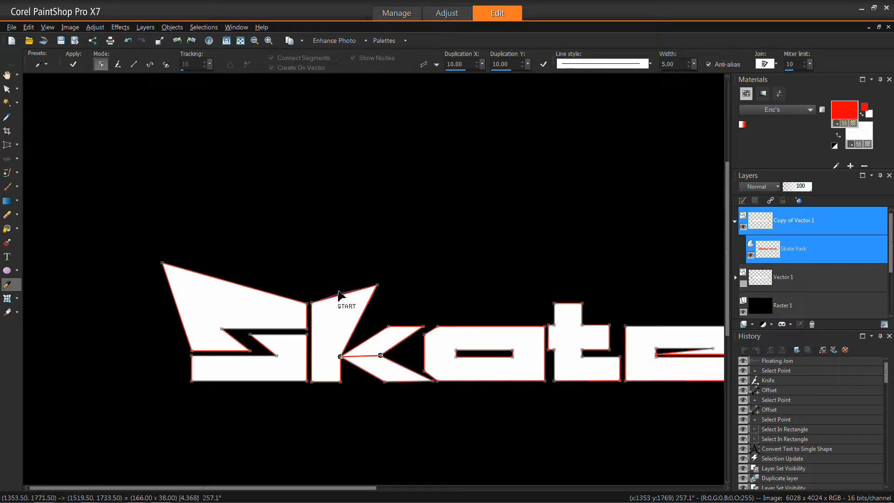
pyautogui.moveTo(339, 295); pyautogui.dragTo(331, 257)
pyautogui.scroll(-2, 403, 312)
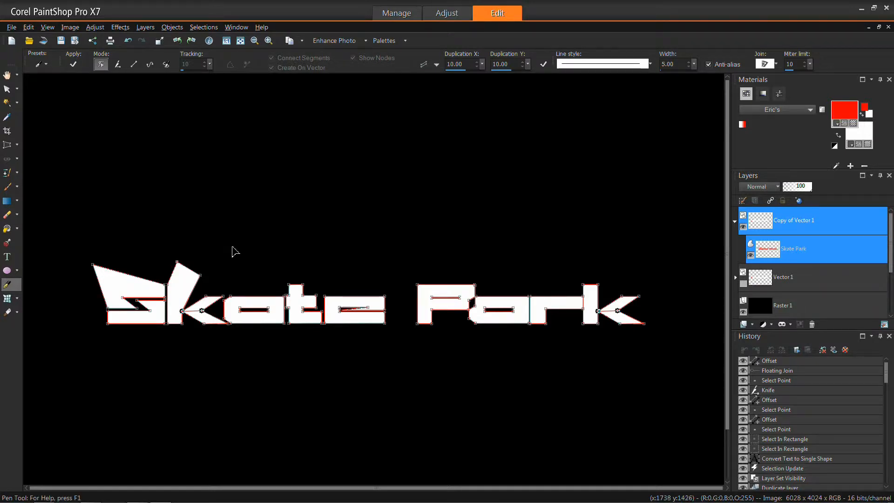
pyautogui.click(172, 27)
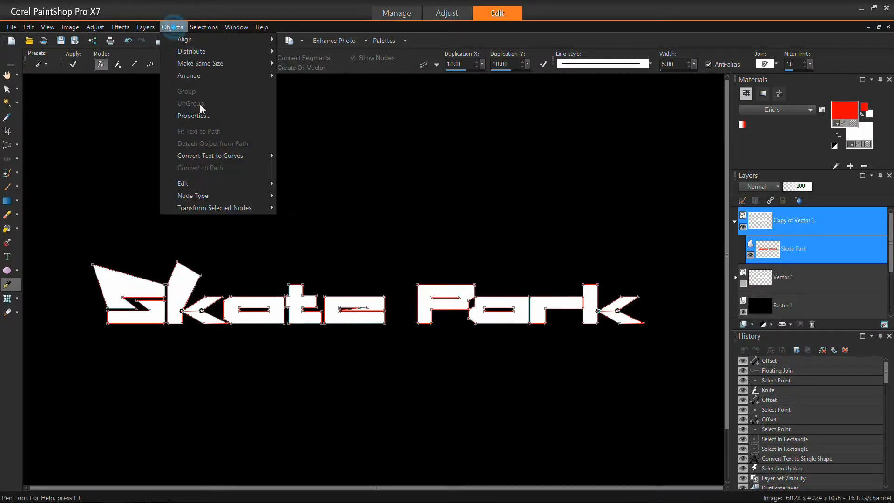
pyautogui.moveTo(211, 156)
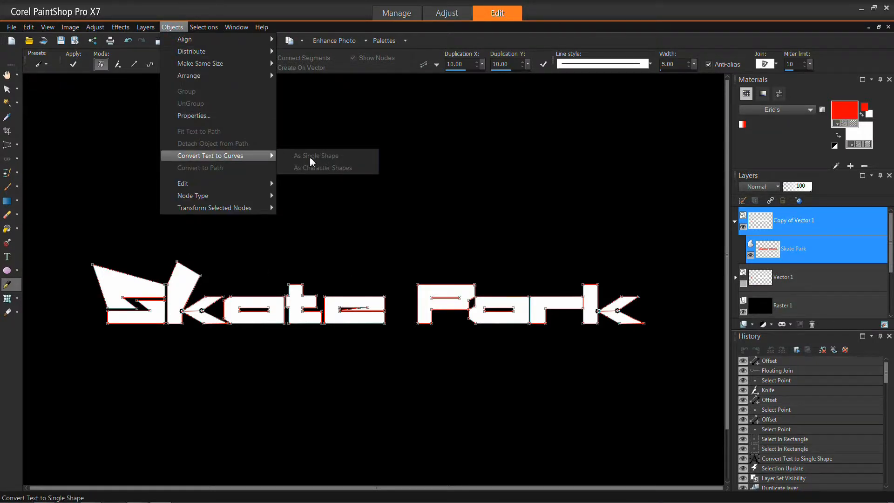
pyautogui.click(340, 240)
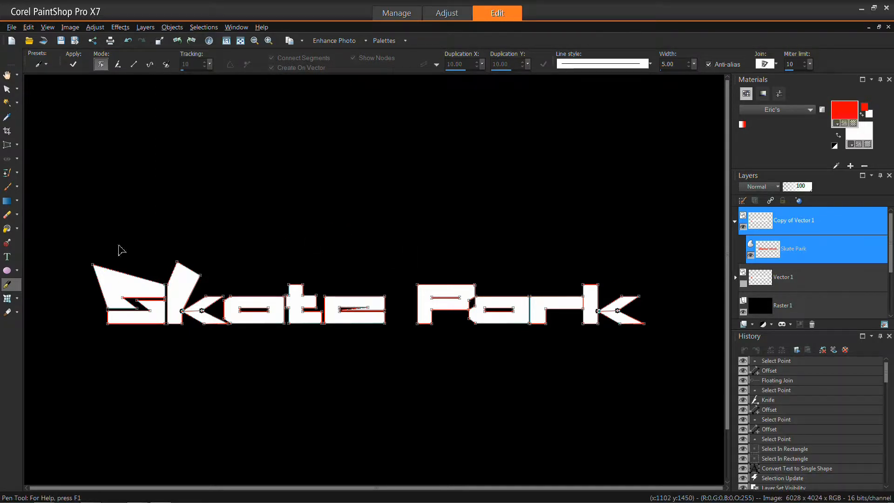
# Delete the Copy of Vector 1 layer and make the original Vector 1 layer visible
pyautogui.rightClick(806, 231)
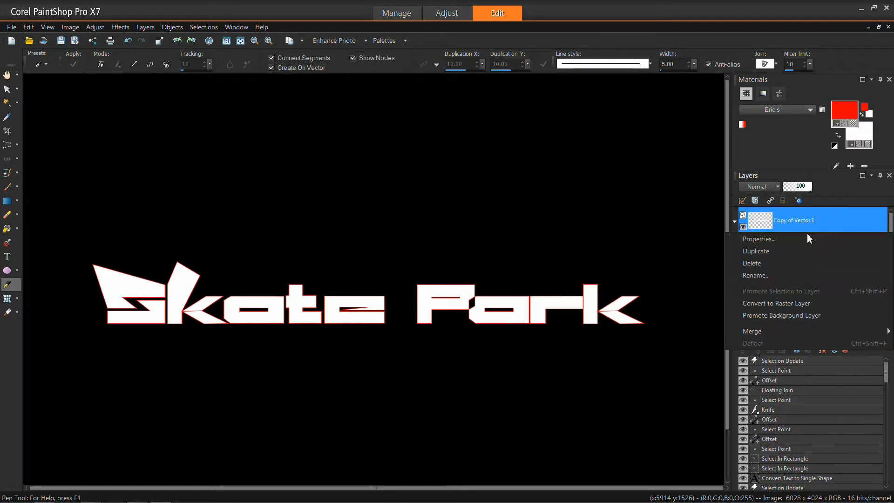
pyautogui.click(751, 263)
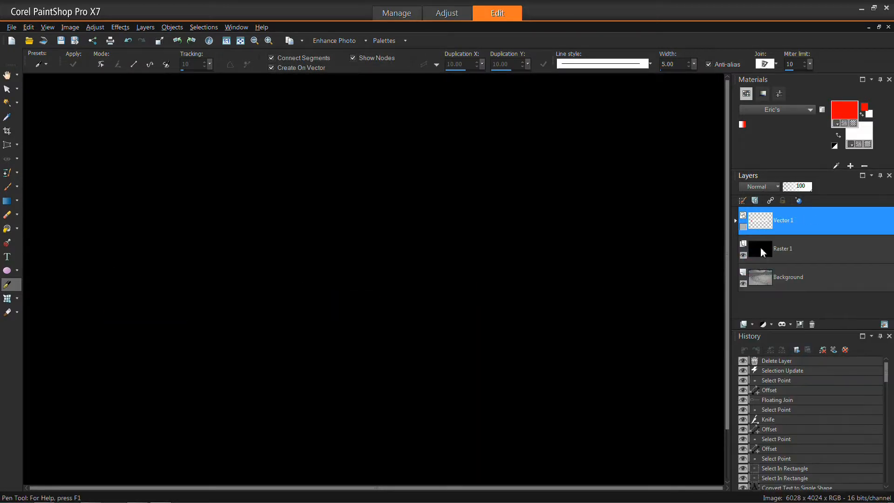
pyautogui.click(735, 221)
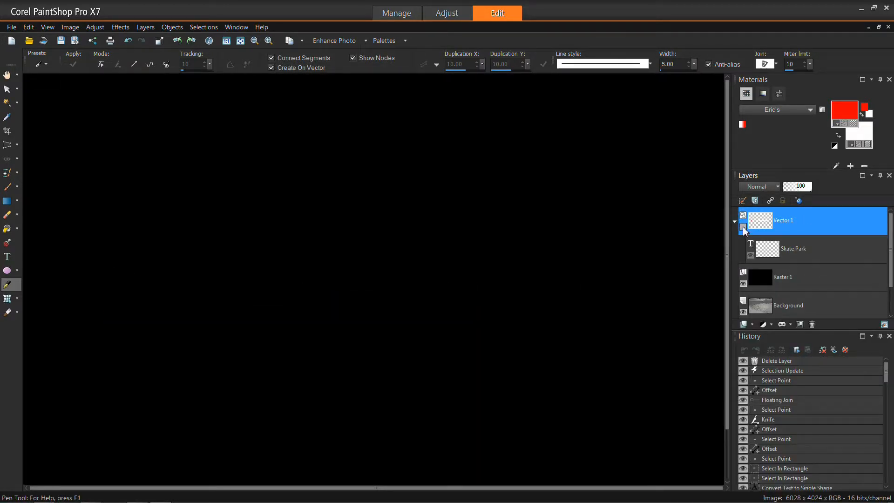
pyautogui.click(743, 227)
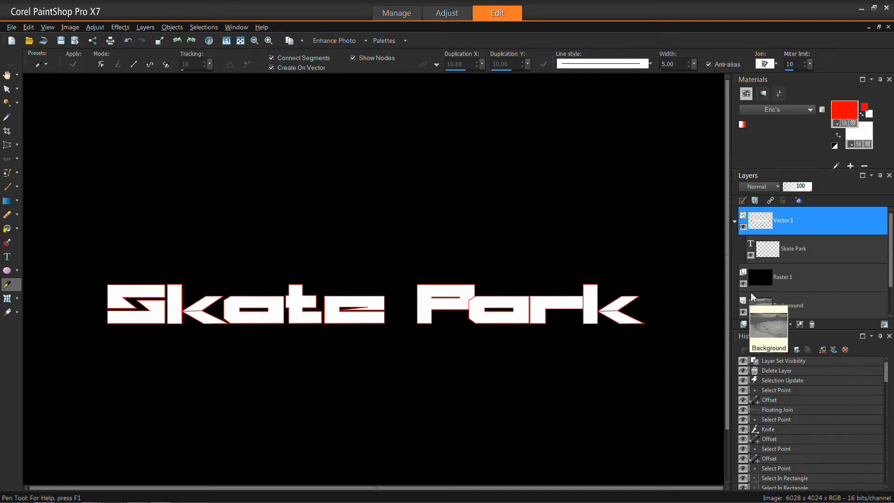
pyautogui.moveTo(752, 298)
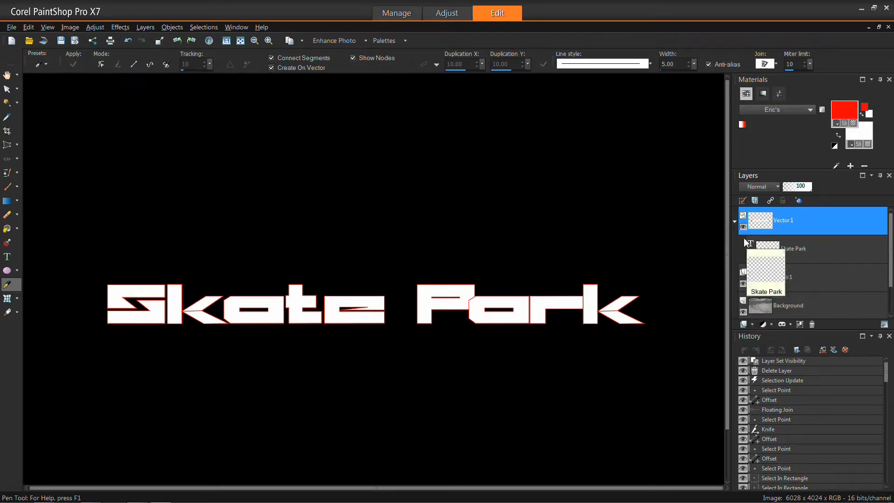
pyautogui.click(734, 221)
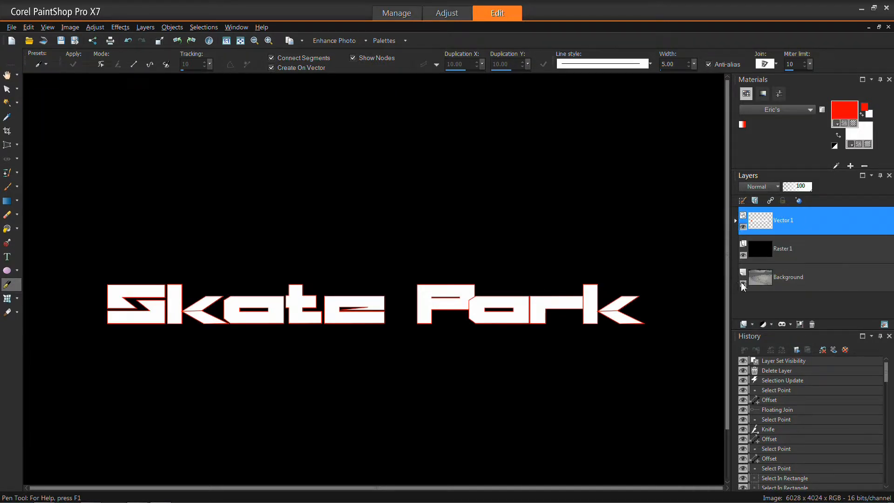
pyautogui.click(743, 284)
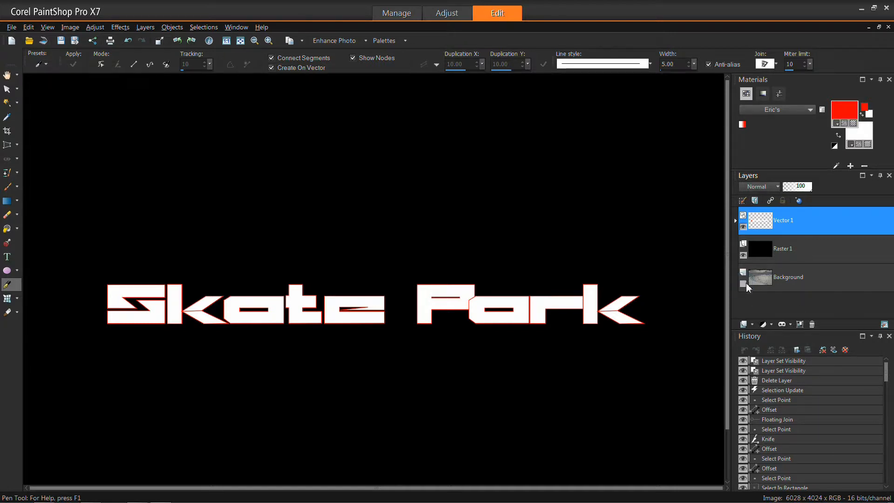
pyautogui.click(743, 284)
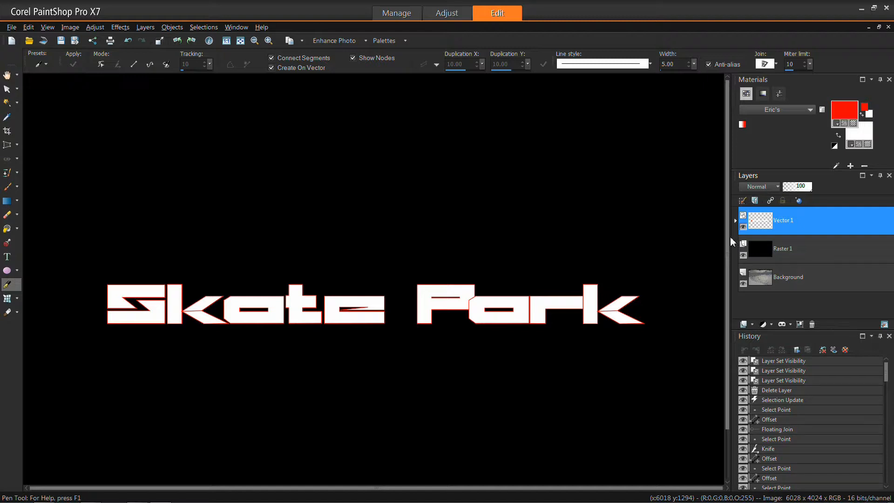
pyautogui.moveTo(780, 232)
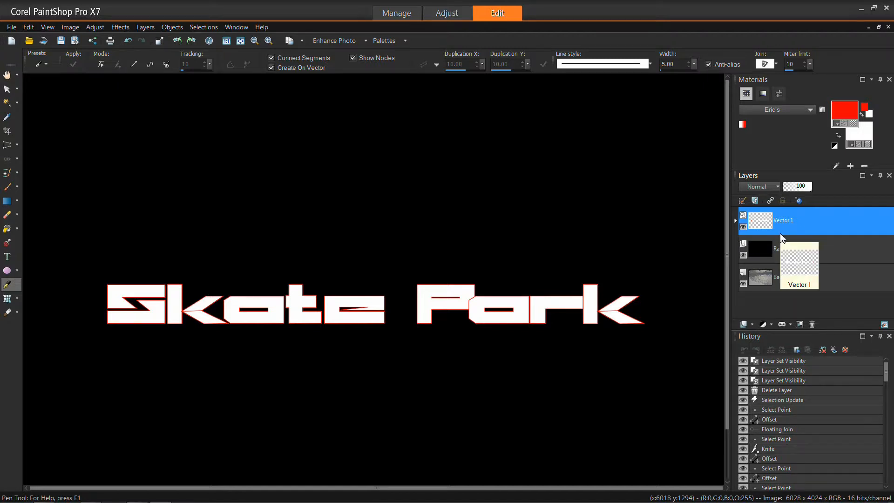
pyautogui.click(7, 256)
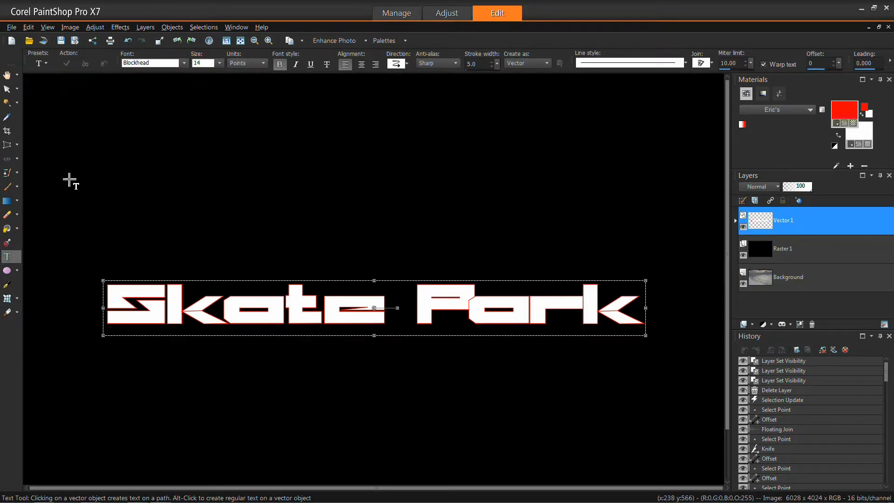
# Delete the black Raster 1 layer and turn the Background photo into a negative image
pyautogui.rightClick(780, 249)
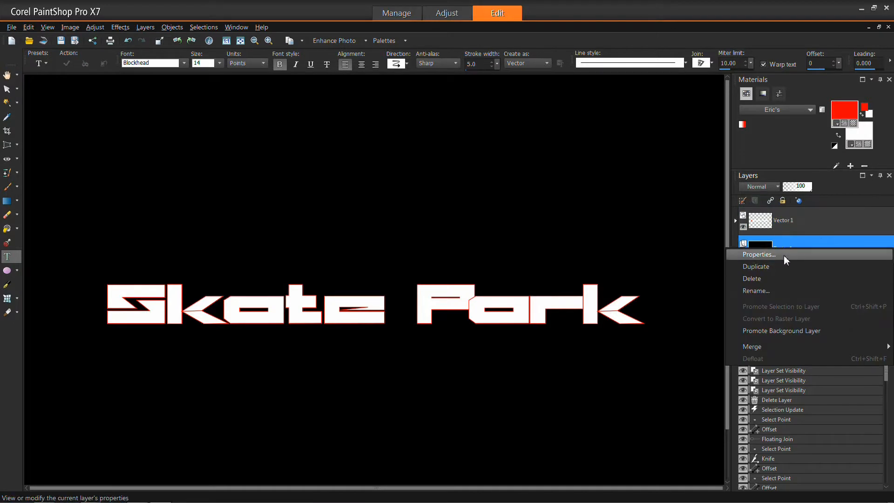
pyautogui.click(757, 279)
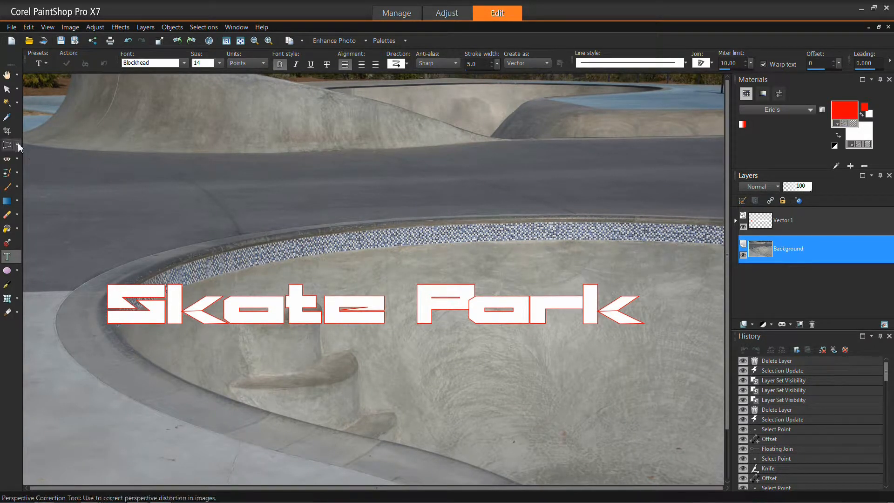
pyautogui.rightClick(819, 255)
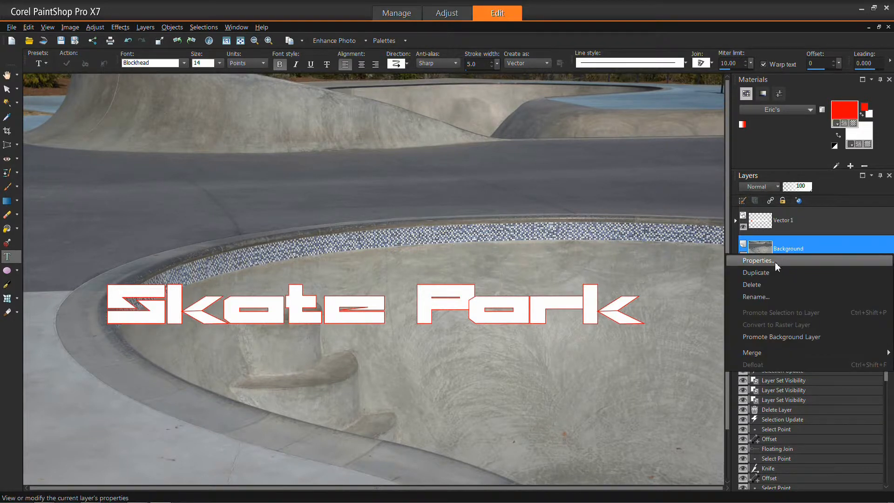
pyautogui.click(70, 28)
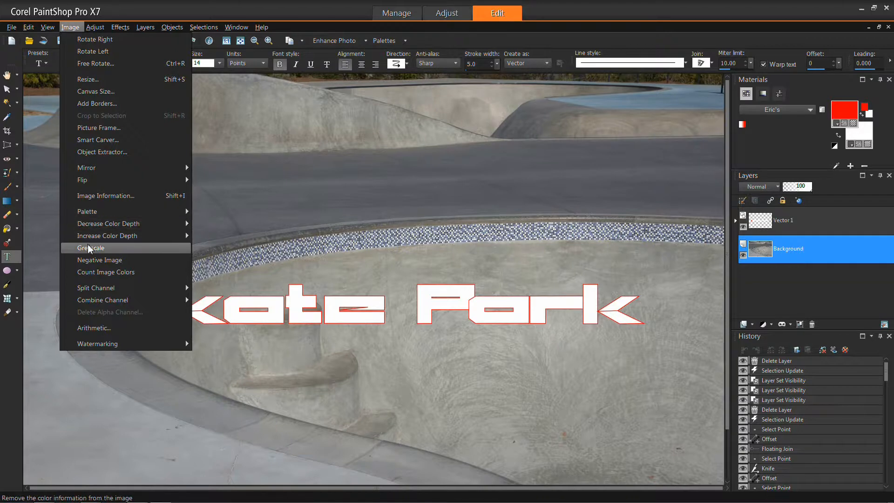
pyautogui.click(91, 258)
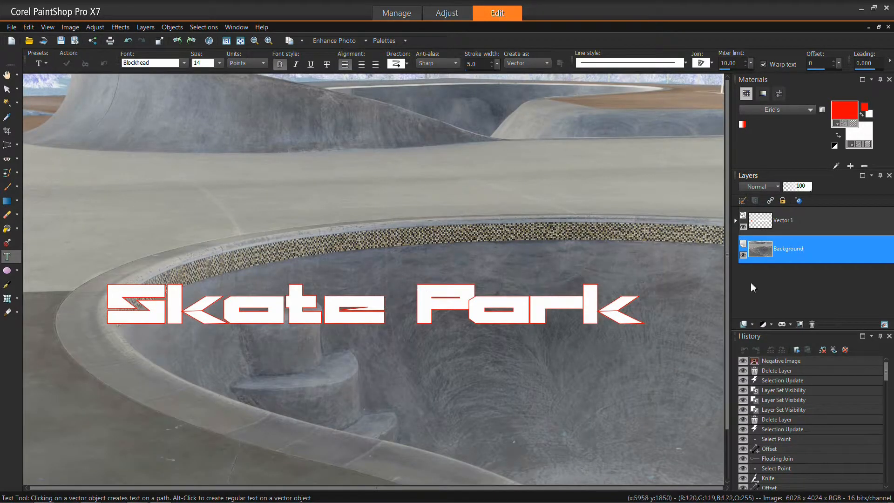
# Duplicate the Background layer and set the copy's blend mode to Overlay
pyautogui.rightClick(807, 257)
pyautogui.click(754, 270)
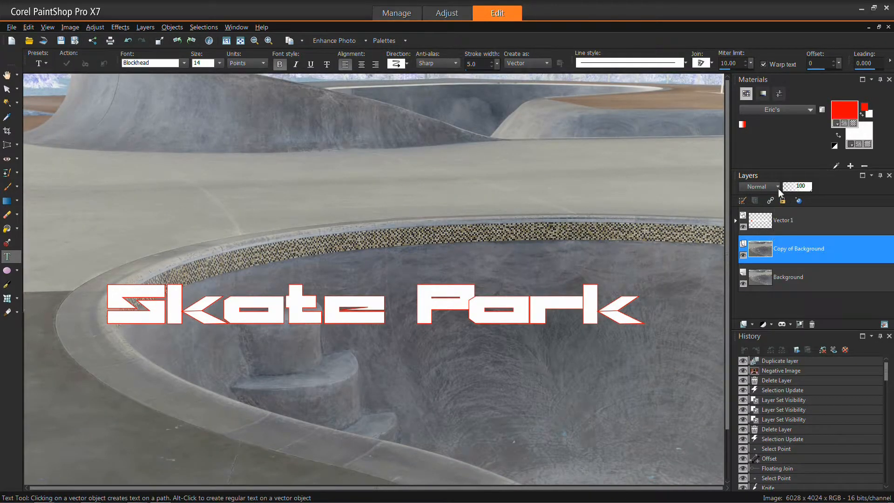
pyautogui.click(779, 187)
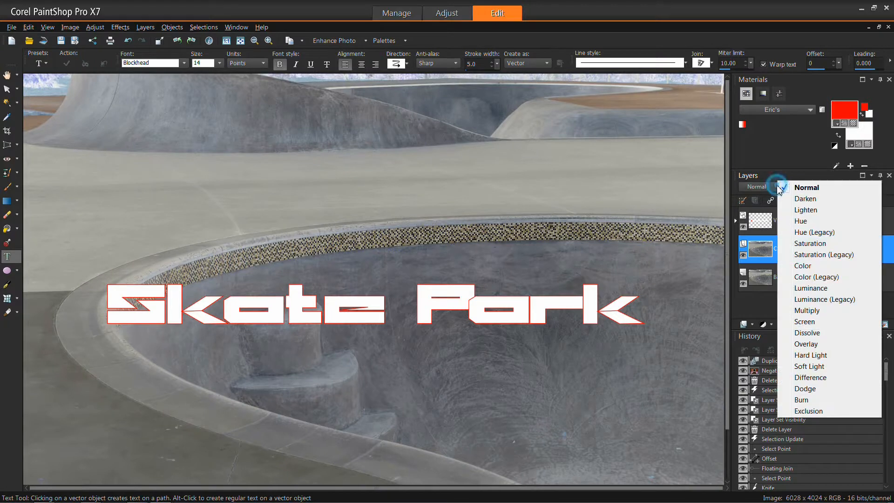
pyautogui.click(802, 345)
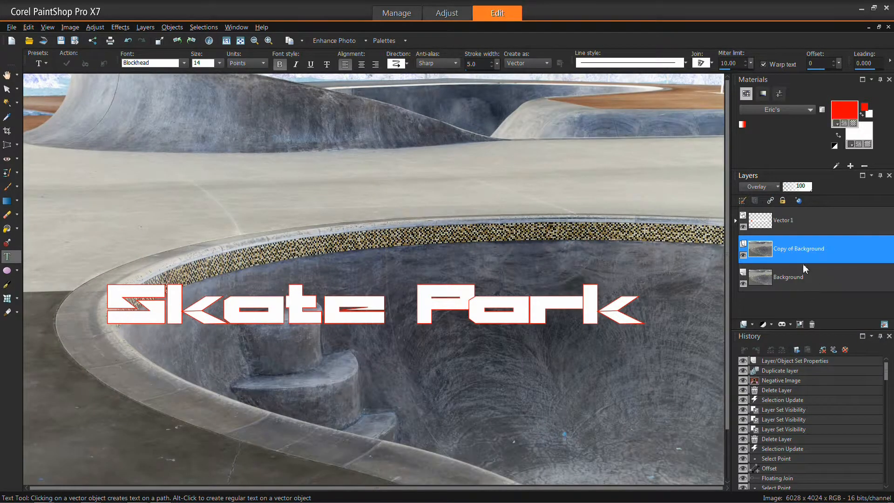
# Merge the Copy of Background layer down into the Background layer
pyautogui.rightClick(795, 256)
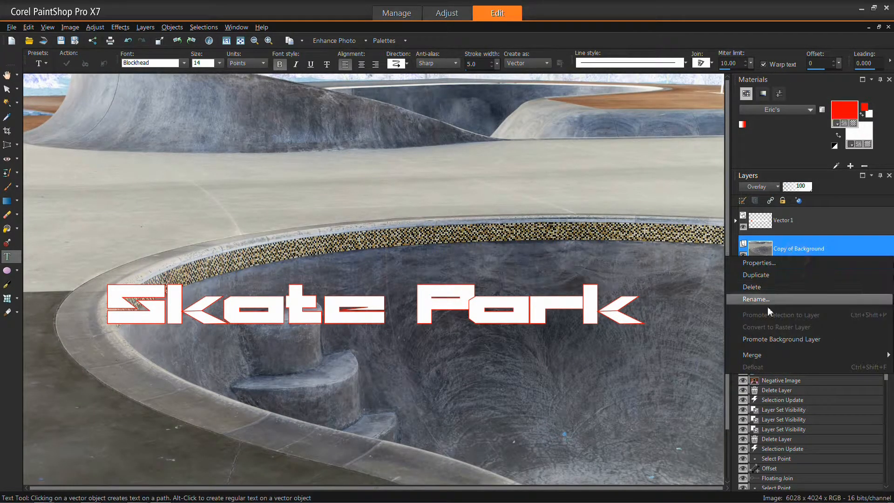
pyautogui.moveTo(756, 355)
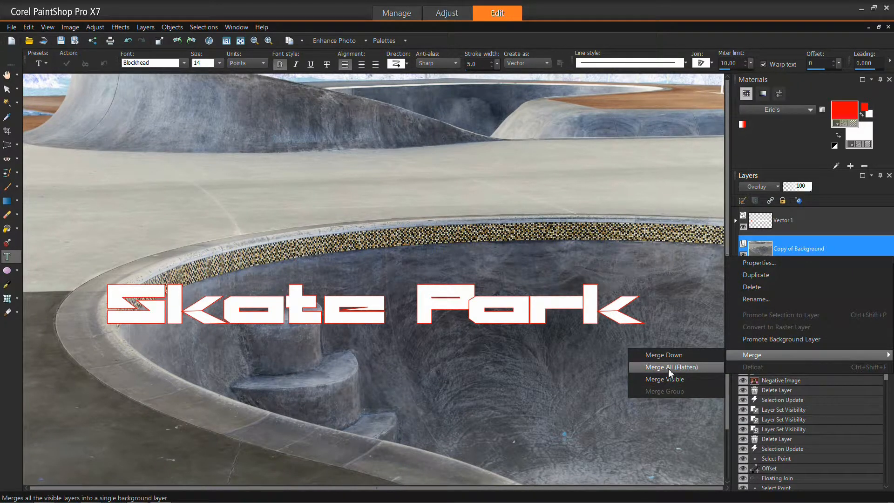
pyautogui.click(658, 355)
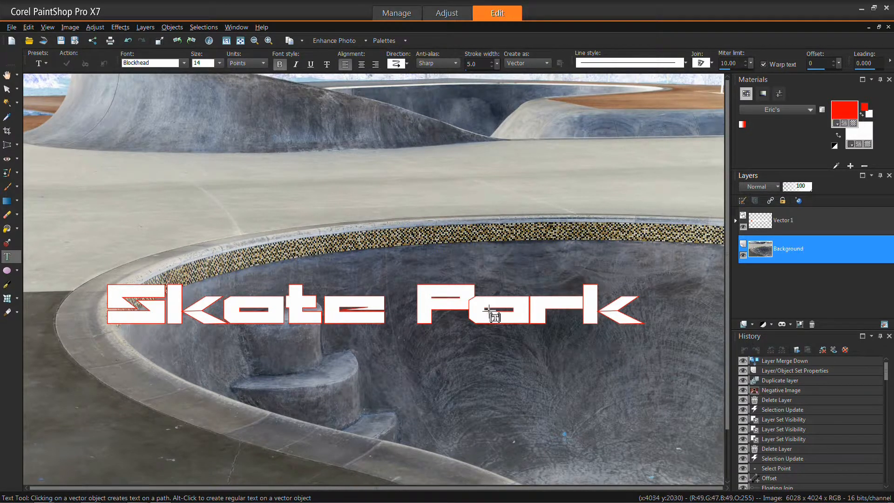
# Promote the Background photo to a full raster layer with the Pick tool
pyautogui.click(7, 88)
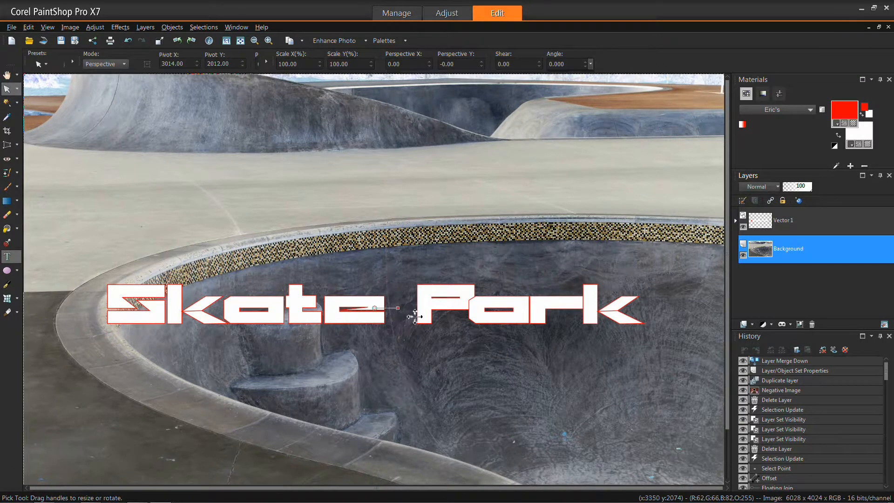
pyautogui.click(375, 308)
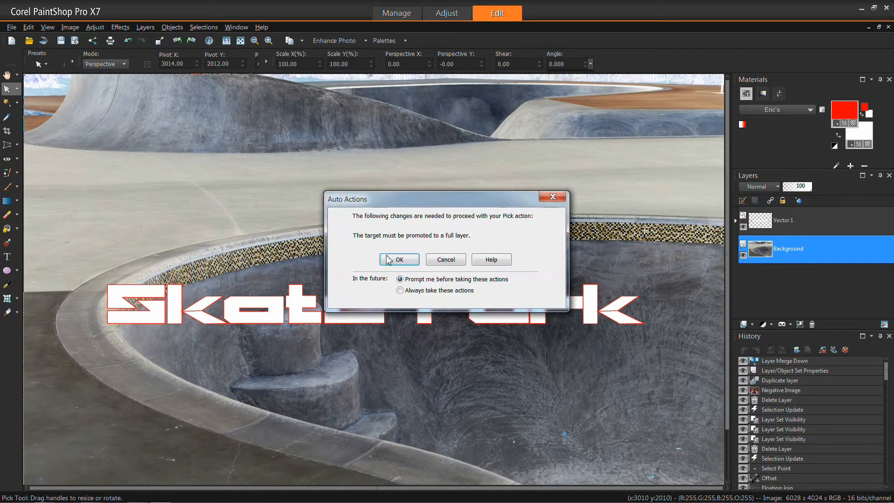
pyautogui.click(394, 257)
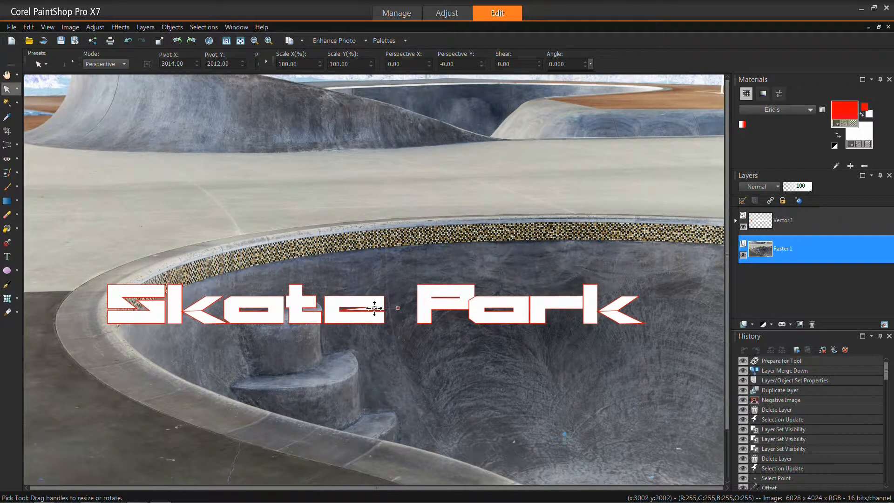
# Move the Vector 1 Skate Park text up onto the pale concrete above the bowl and centre it horizontally on the canvas
pyautogui.click(774, 220)
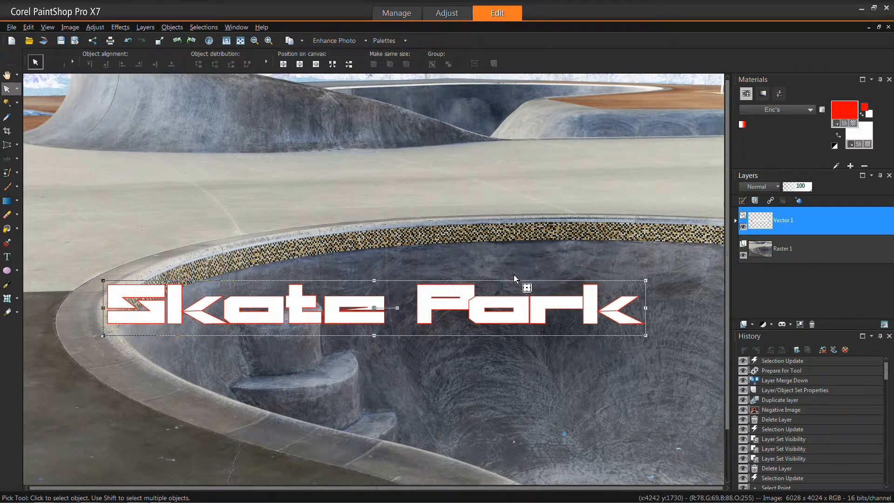
pyautogui.moveTo(375, 308); pyautogui.dragTo(388, 162)
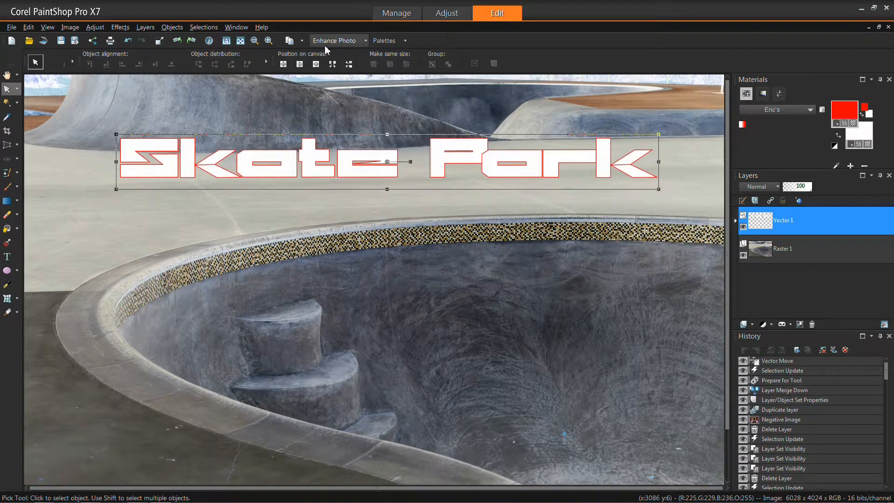
pyautogui.click(300, 63)
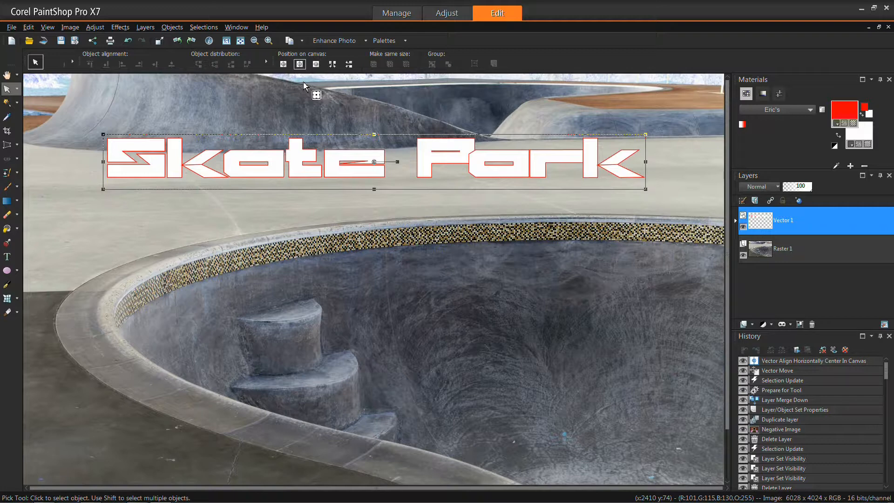
# Enable the Reflection layer style on the Vector 1 layer with its effect previewed on the image
pyautogui.click(735, 221)
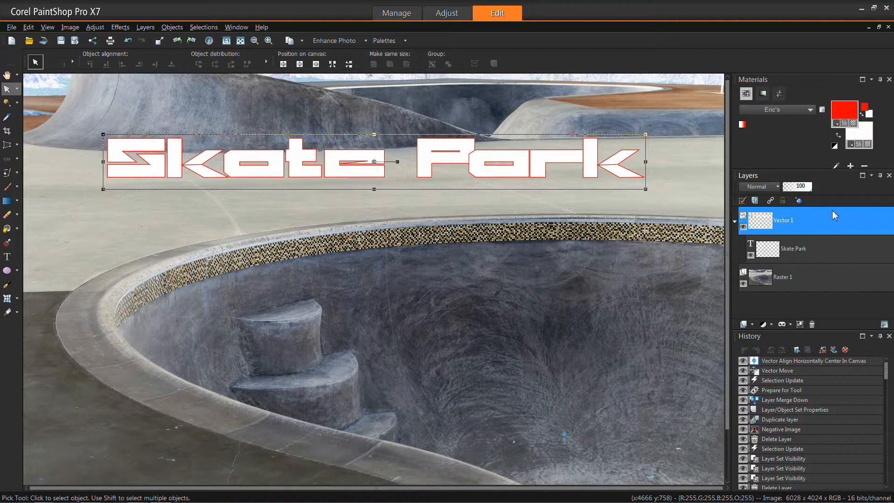
pyautogui.rightClick(808, 227)
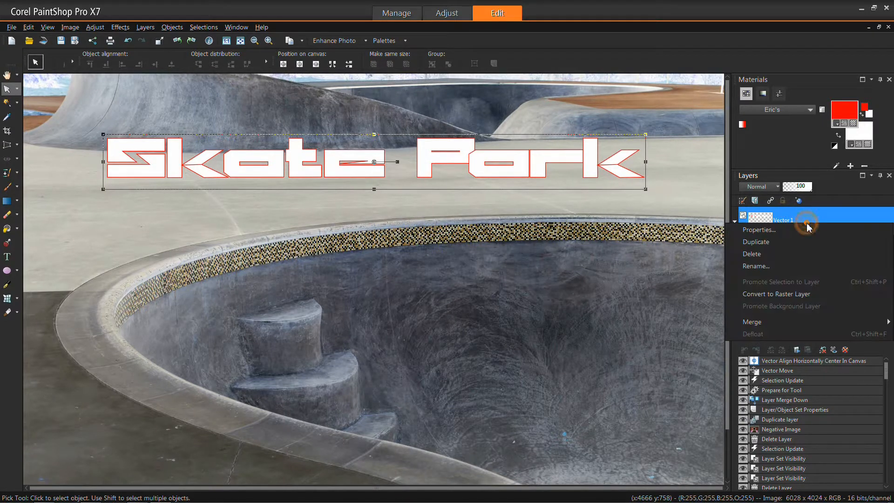
pyautogui.click(756, 227)
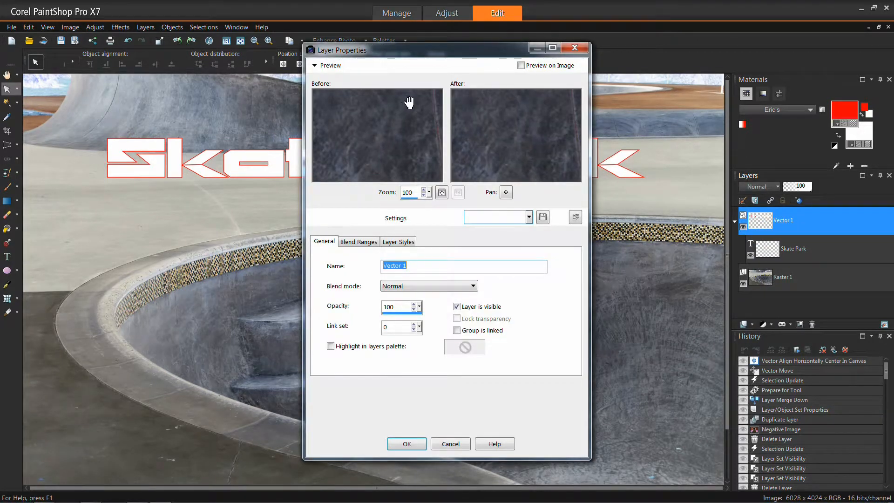
pyautogui.click(398, 242)
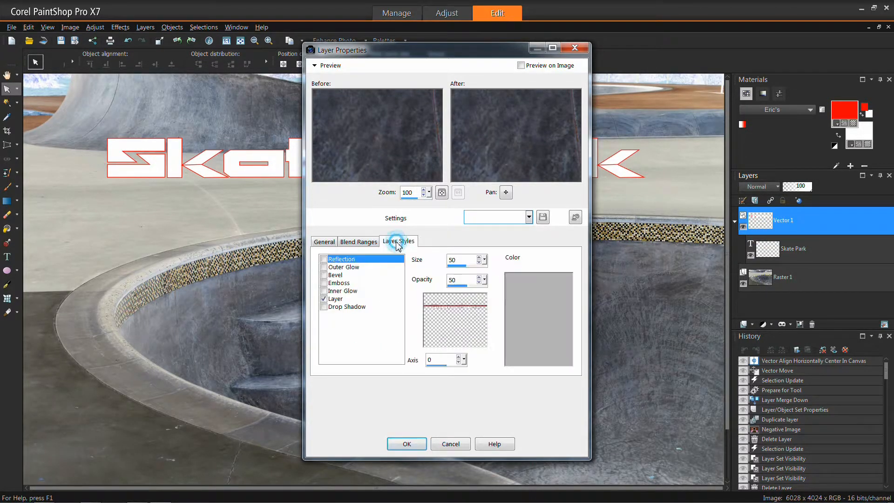
pyautogui.moveTo(430, 60); pyautogui.dragTo(709, 62)
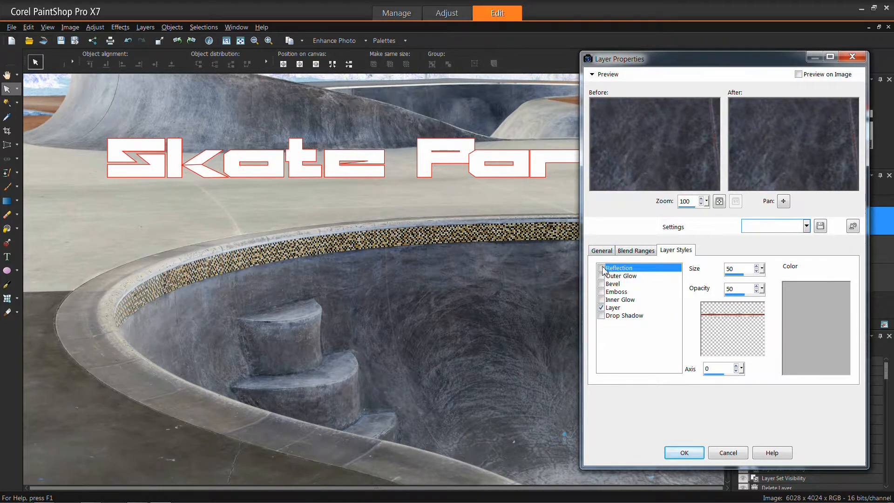
pyautogui.click(601, 268)
pyautogui.click(798, 74)
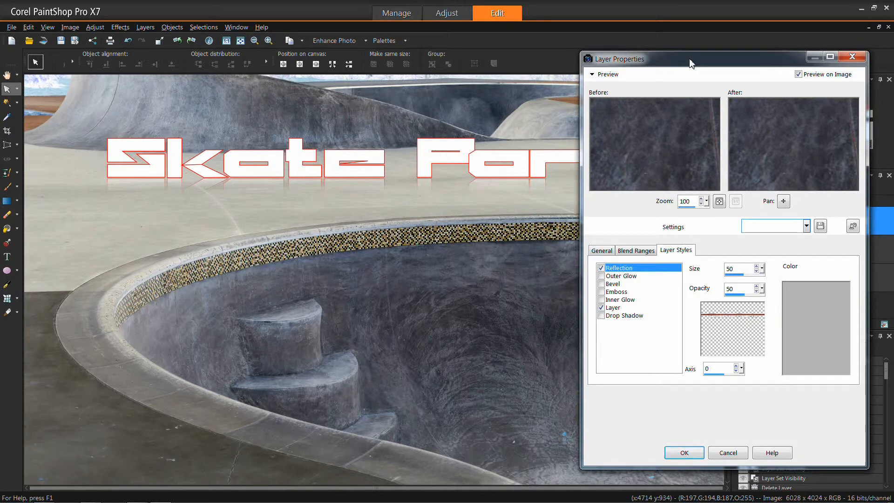
pyautogui.moveTo(691, 63); pyautogui.dragTo(710, 62)
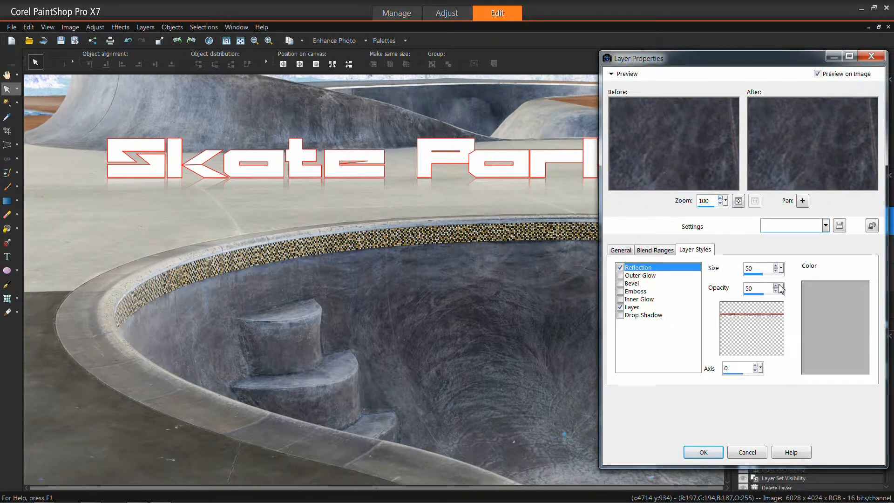
# Set the reflection's size to 100 and opacity to 40, and apply the layer style
pyautogui.moveTo(785, 271); pyautogui.dragTo(806, 278)
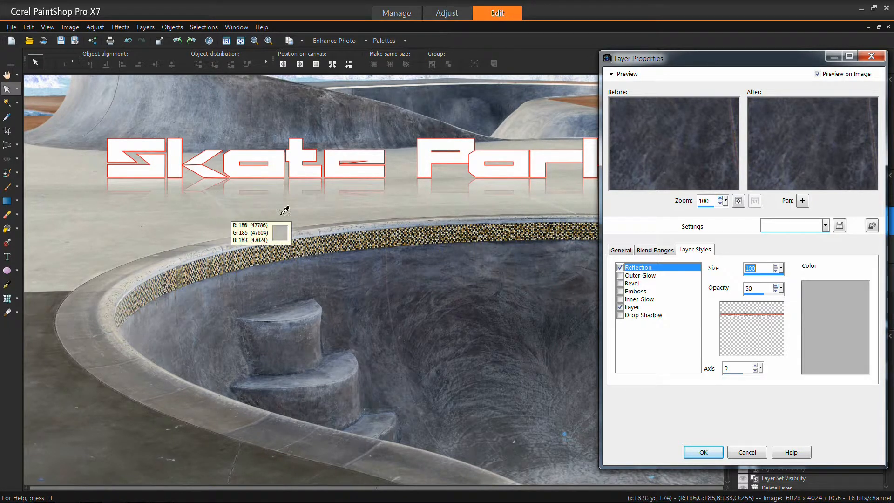
pyautogui.moveTo(781, 288); pyautogui.dragTo(790, 295)
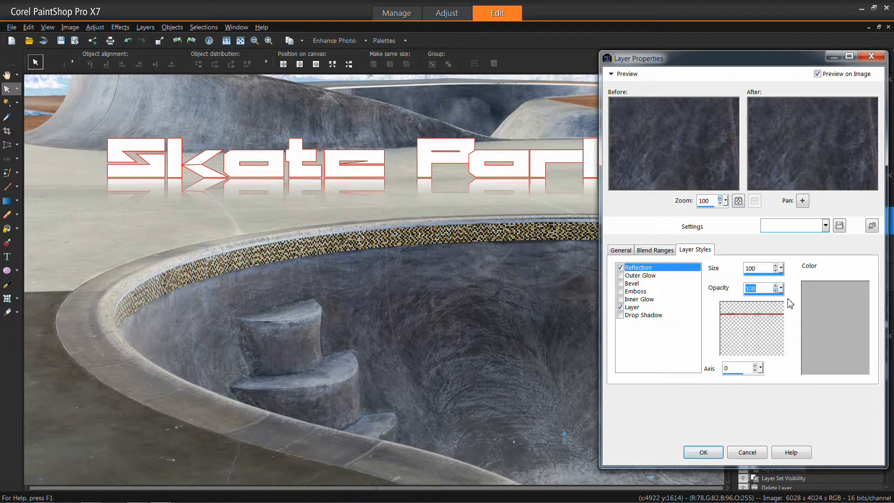
pyautogui.moveTo(782, 293); pyautogui.dragTo(759, 297)
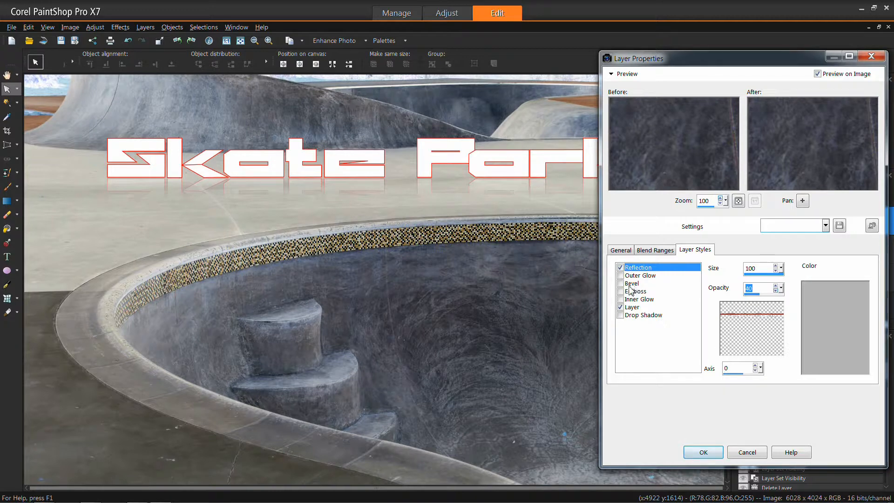
pyautogui.click(692, 452)
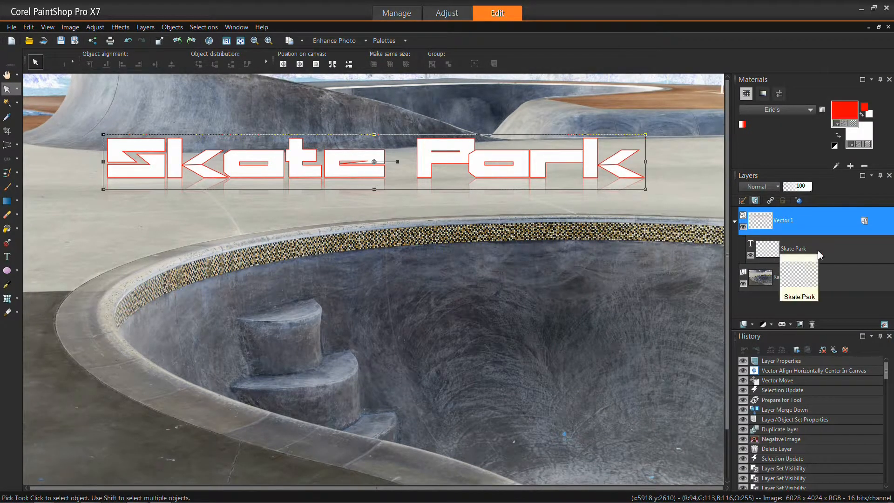
# Duplicate the Vector 1 layer and rename the copy Shadow
pyautogui.click(835, 258)
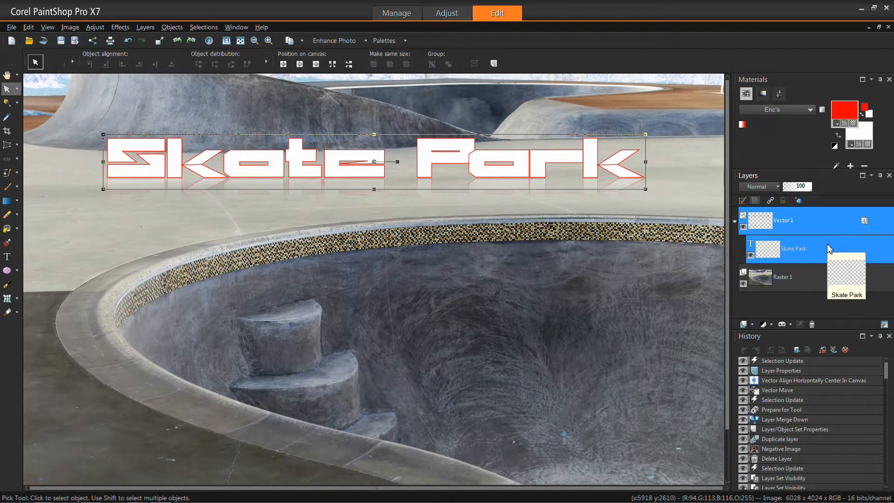
pyautogui.rightClick(798, 230)
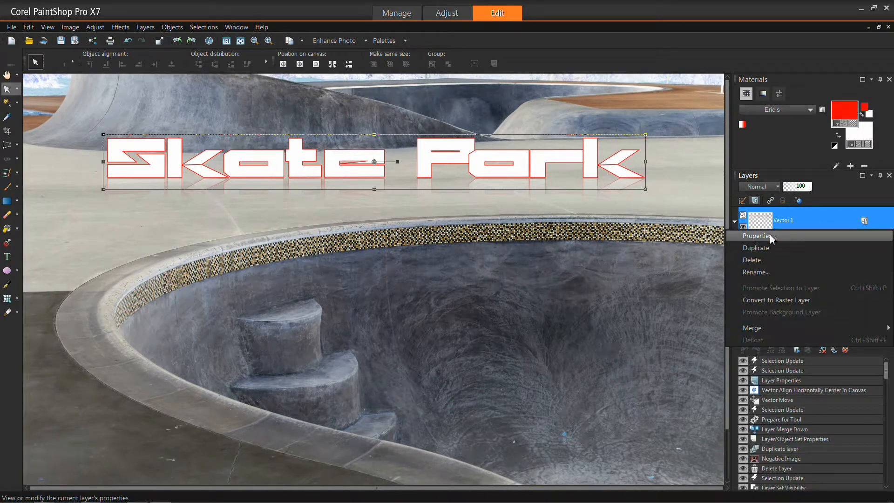
pyautogui.click(762, 251)
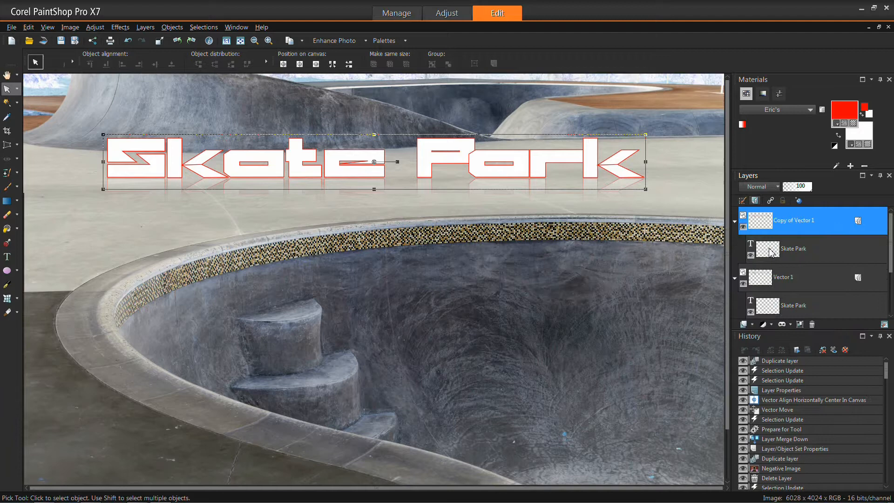
pyautogui.doubleClick(792, 222)
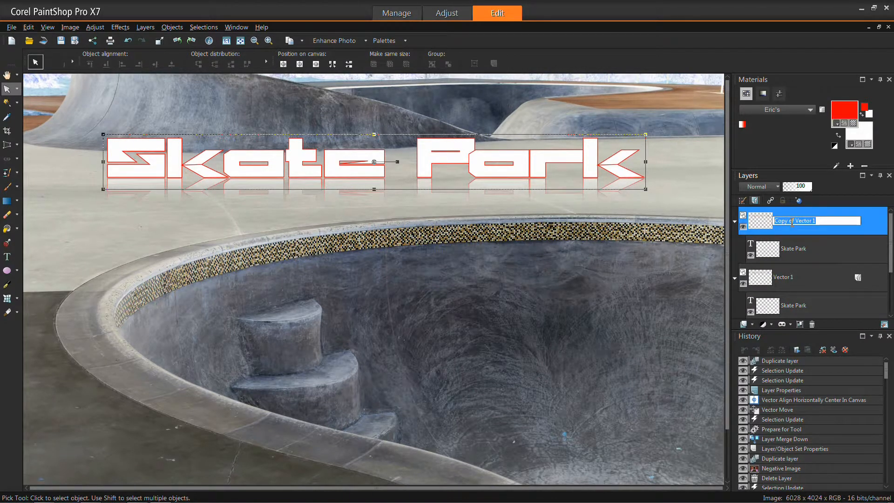
pyautogui.write('Shadow')
pyautogui.press('Return')
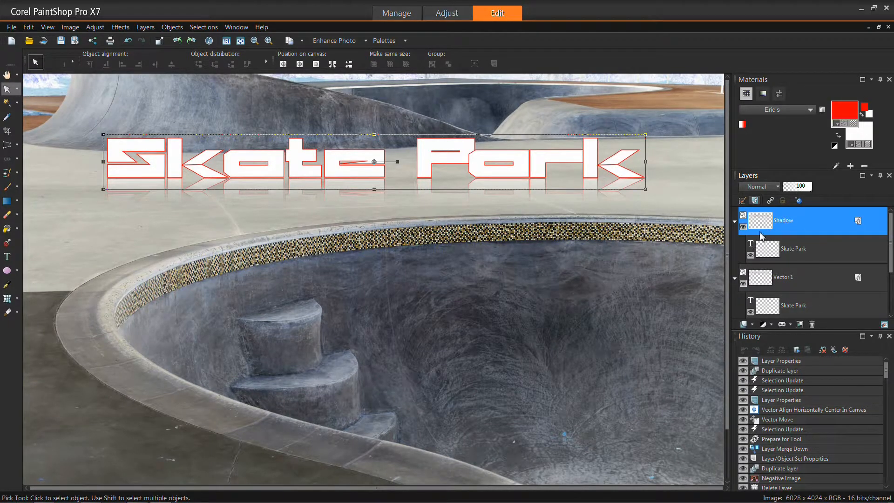
# Collapse both vector layers and place the Shadow layer beneath Vector 1
pyautogui.click(735, 221)
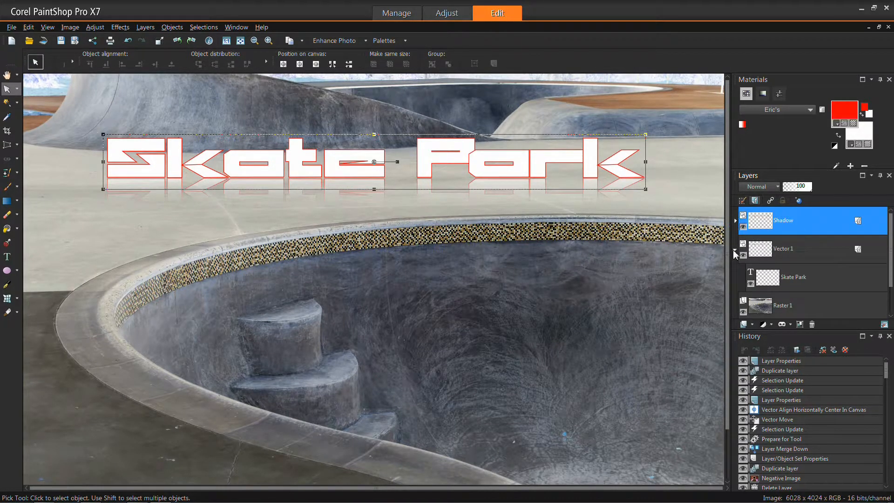
pyautogui.click(734, 251)
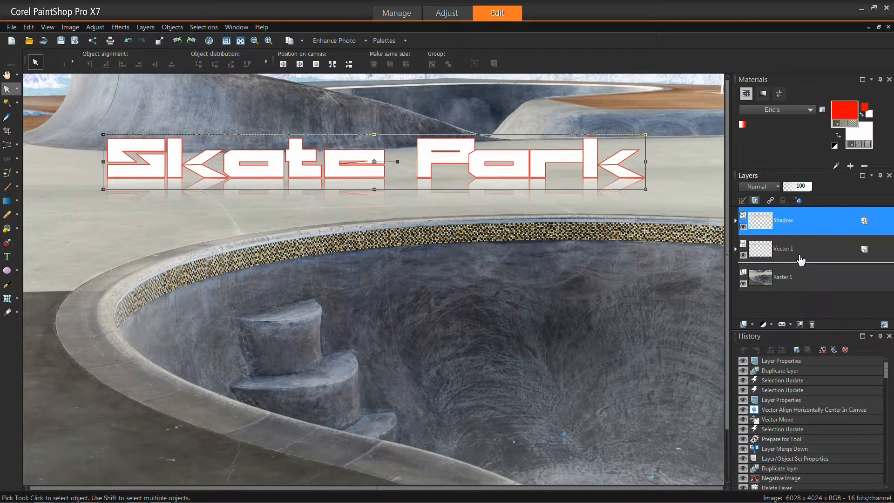
pyautogui.moveTo(801, 259); pyautogui.dragTo(799, 257)
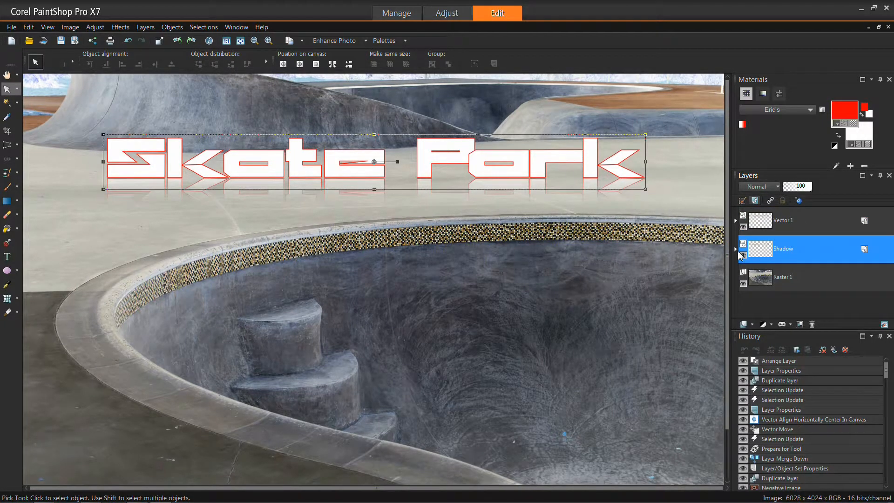
# Remove the Reflection layer style from the Shadow layer
pyautogui.rightClick(745, 248)
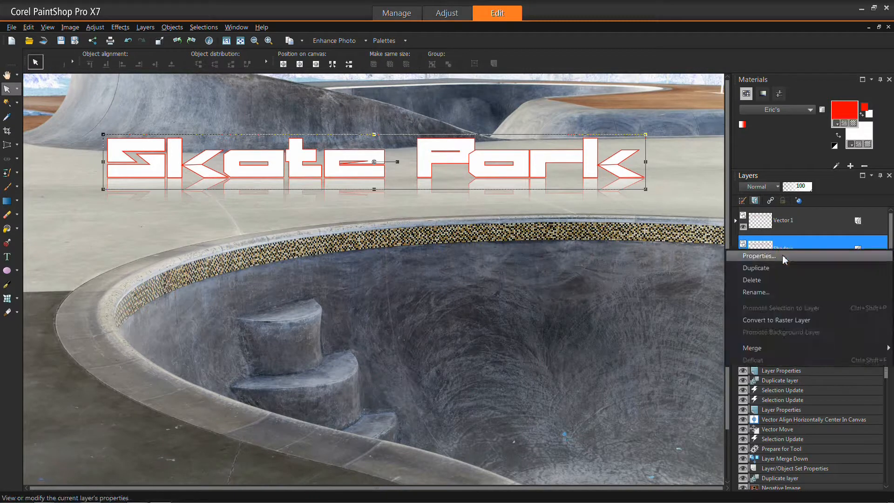
pyautogui.click(758, 256)
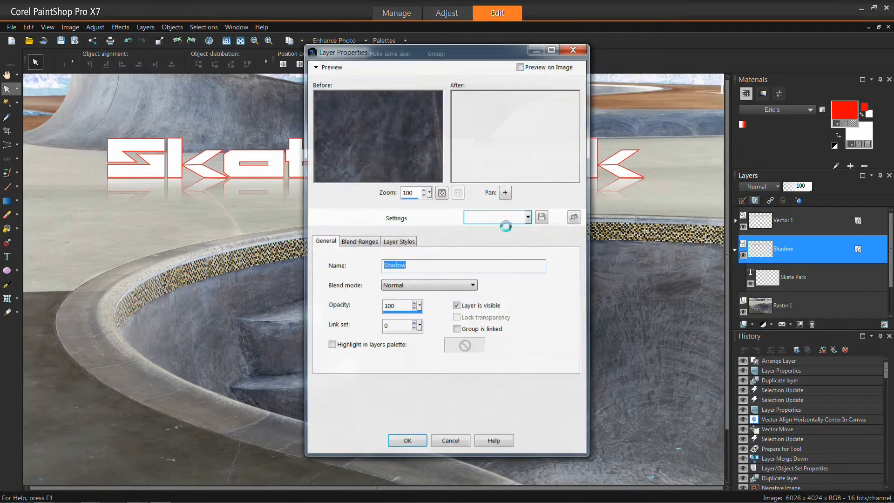
pyautogui.click(401, 242)
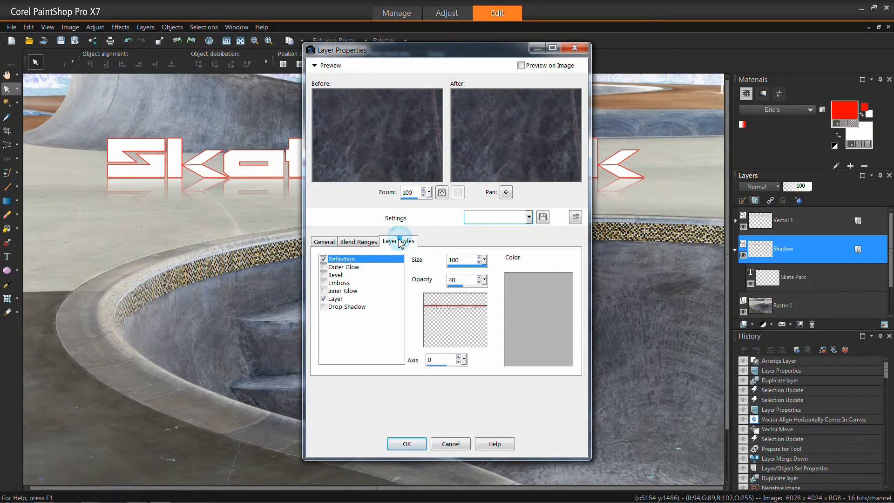
pyautogui.click(397, 438)
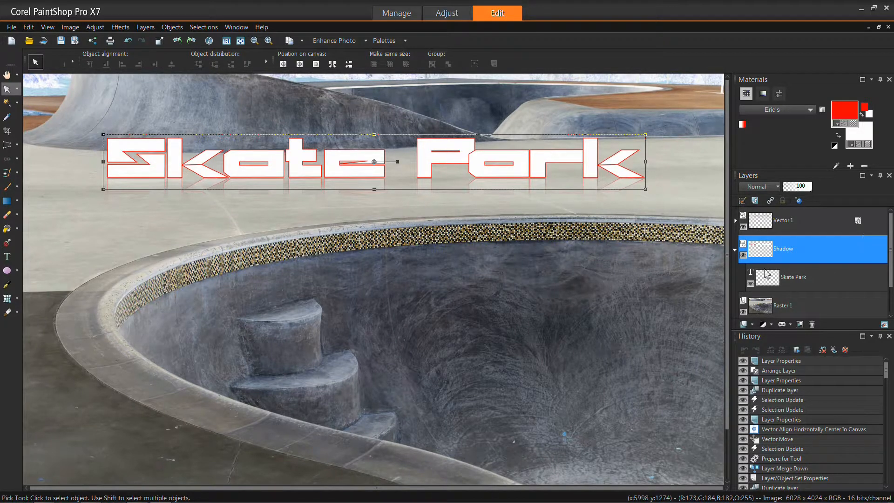
# Flip the Shadow layer's text upside down, stretching it taller, and position it directly below the base of the Skate Park text
pyautogui.click(734, 251)
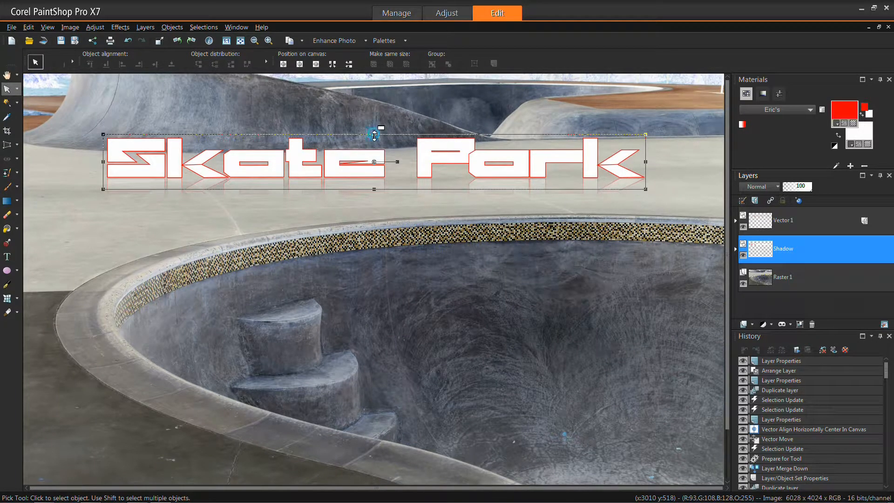
pyautogui.moveTo(374, 135); pyautogui.dragTo(369, 317)
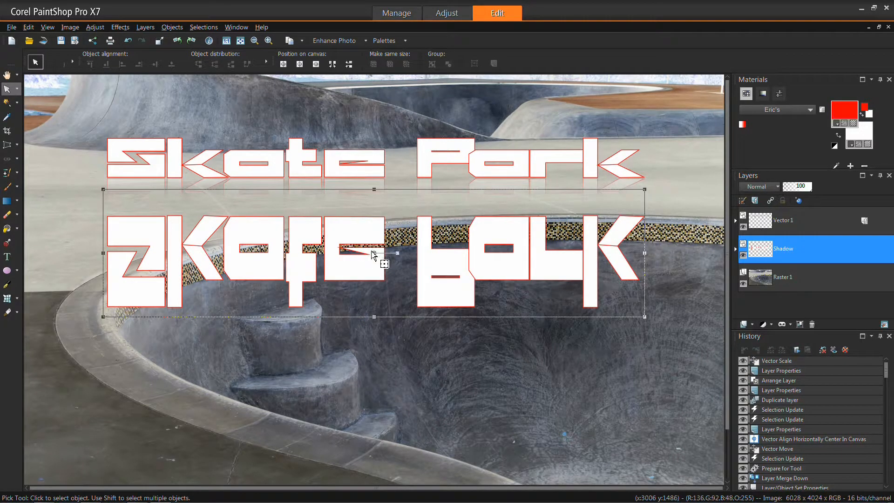
pyautogui.moveTo(376, 252); pyautogui.dragTo(375, 217)
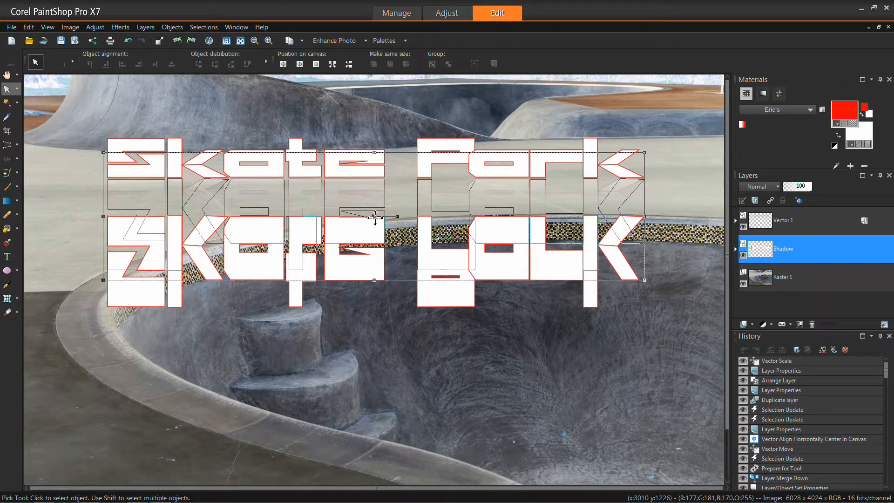
pyautogui.moveTo(375, 217); pyautogui.dragTo(375, 219)
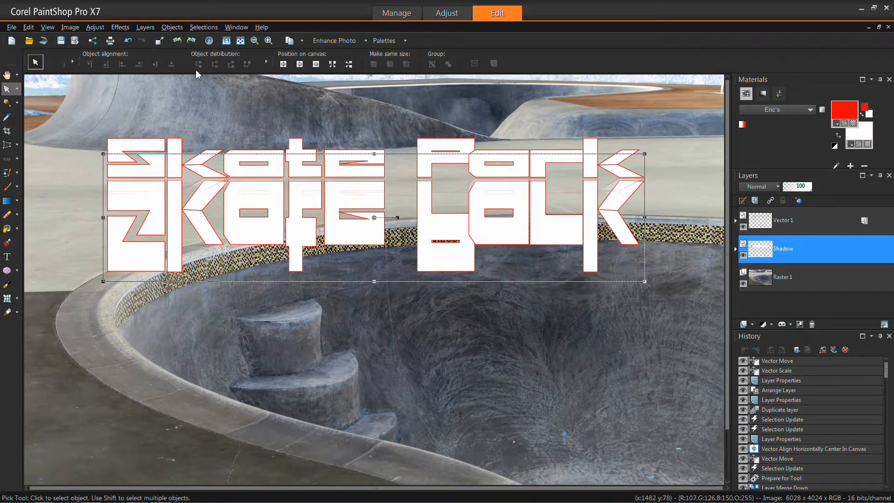
# Centre the Shadow text horizontally on the canvas and stretch its lower edge slightly downward
pyautogui.click(300, 65)
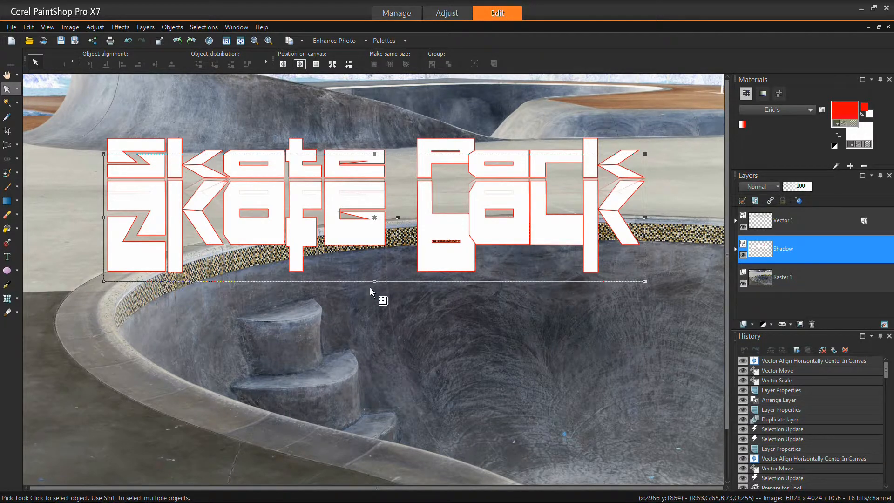
pyautogui.moveTo(375, 284); pyautogui.dragTo(376, 286)
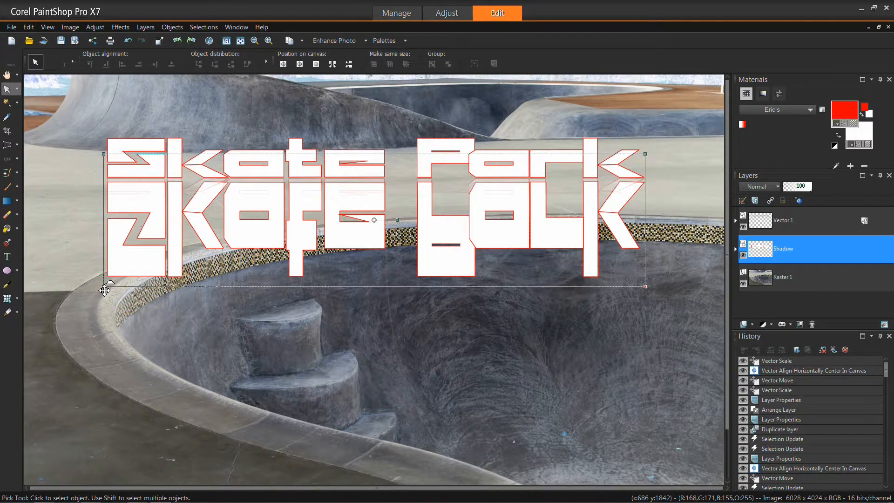
# Flare the Shadow text outward toward its lower edge in perspective, and nudge it down to just below the Skate Park text's base
pyautogui.moveTo(105, 290)
pyautogui.mouseDown()
pyautogui.moveTo(36, 285)
pyautogui.moveTo(103, 299)
pyautogui.moveTo(19, 297)
pyautogui.moveTo(58, 297)
pyautogui.moveTo(27, 298)
pyautogui.mouseUp()
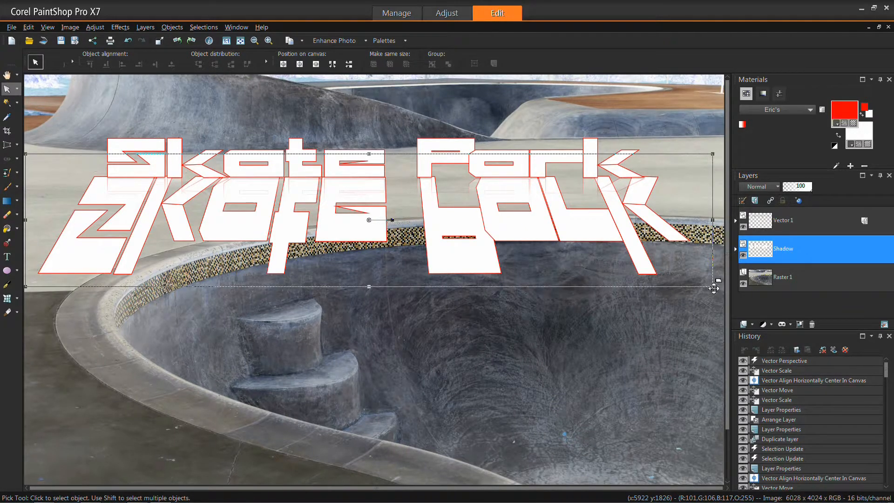
pyautogui.moveTo(714, 288); pyautogui.dragTo(513, 405)
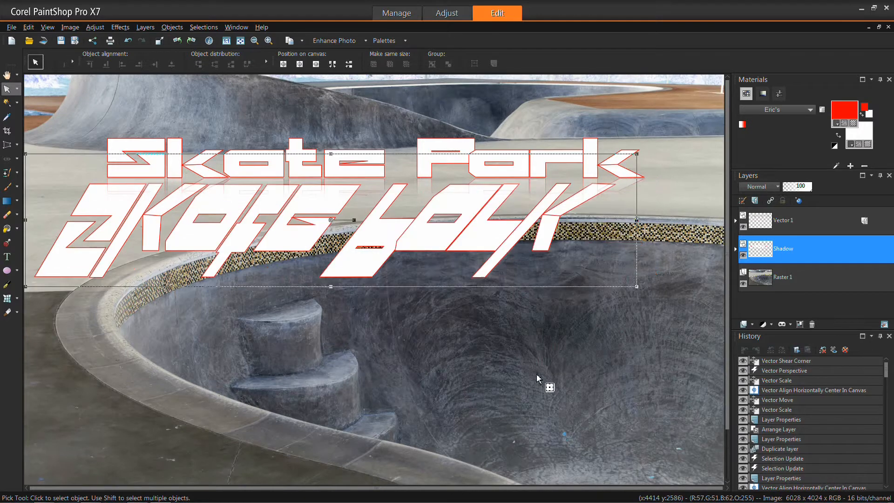
pyautogui.hotkey('ctrl', 'z')
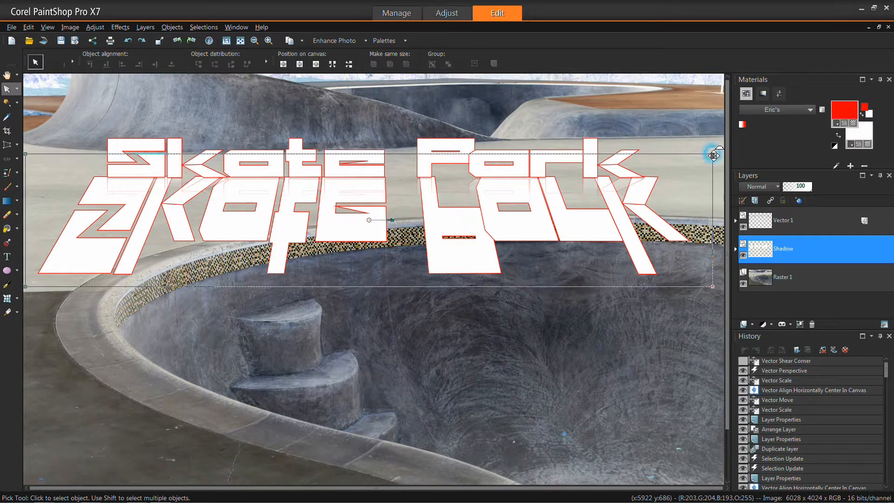
pyautogui.moveTo(713, 155); pyautogui.dragTo(693, 160)
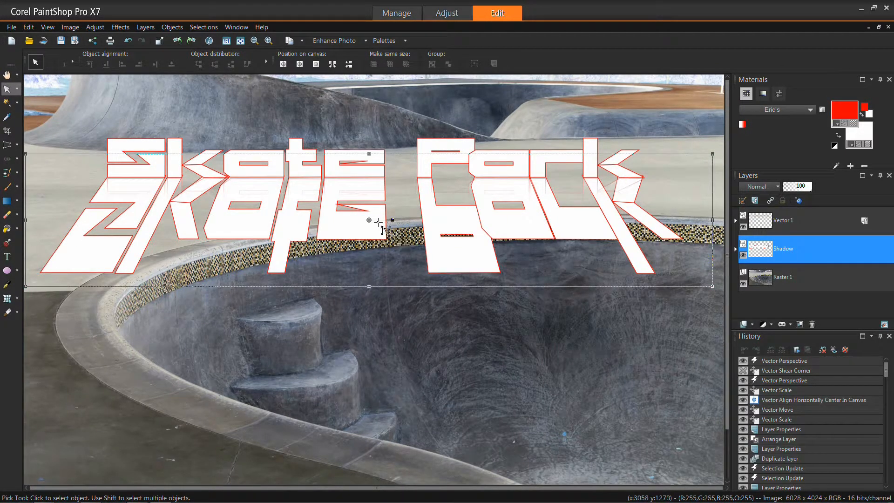
pyautogui.moveTo(371, 222); pyautogui.dragTo(371, 227)
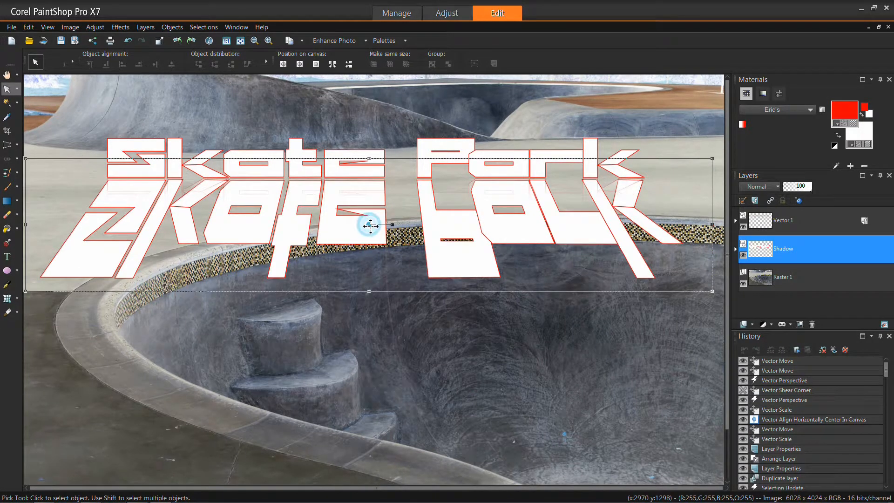
pyautogui.moveTo(369, 226); pyautogui.dragTo(369, 227)
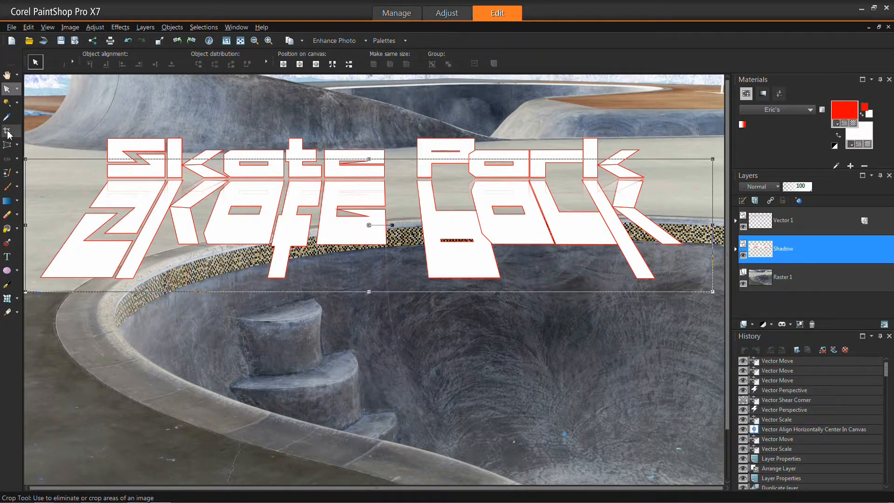
# Select the Shadow text's letters by picking the empty area around them with the Magic Wand and inverting the selection
pyautogui.click(11, 106)
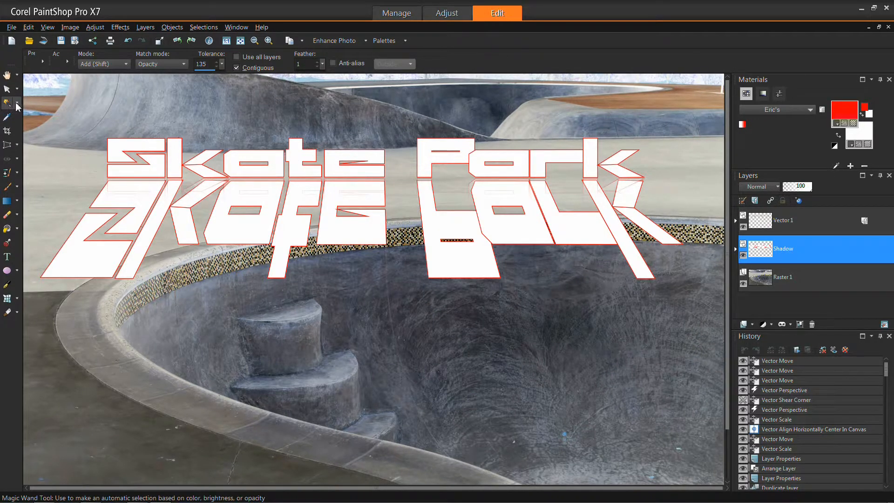
pyautogui.click(17, 104)
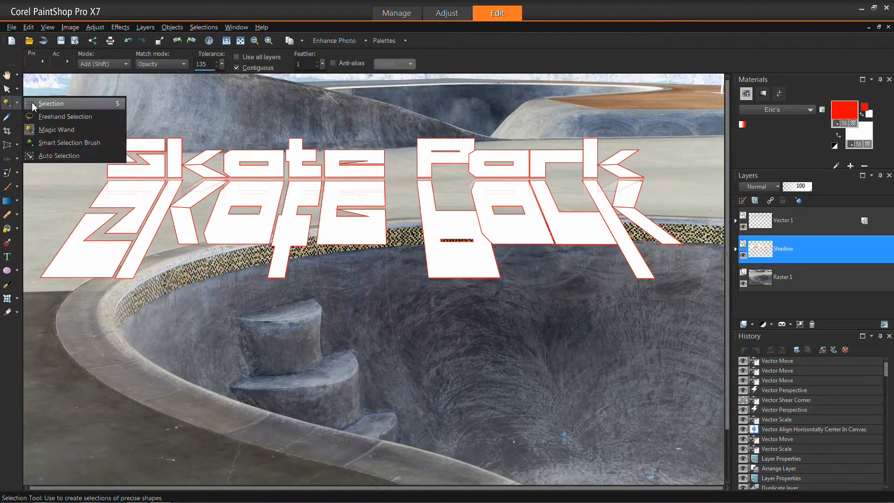
pyautogui.click(46, 130)
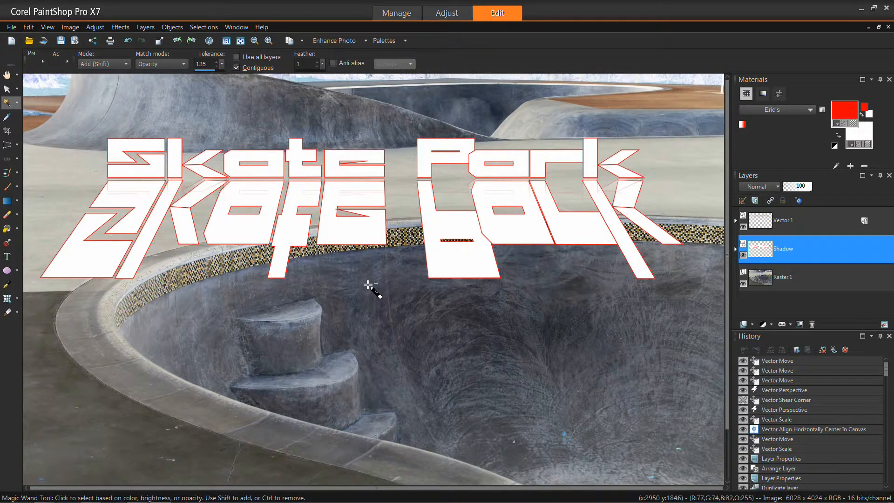
pyautogui.click(380, 276)
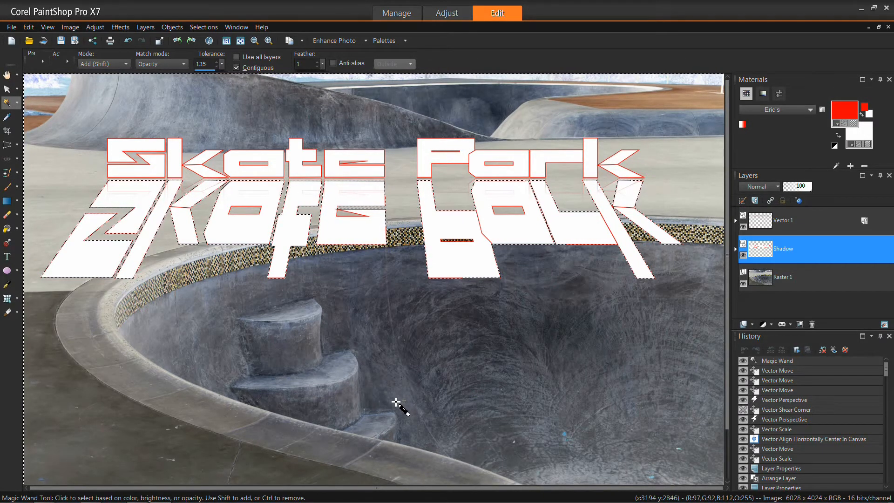
pyautogui.click(201, 27)
pyautogui.click(215, 92)
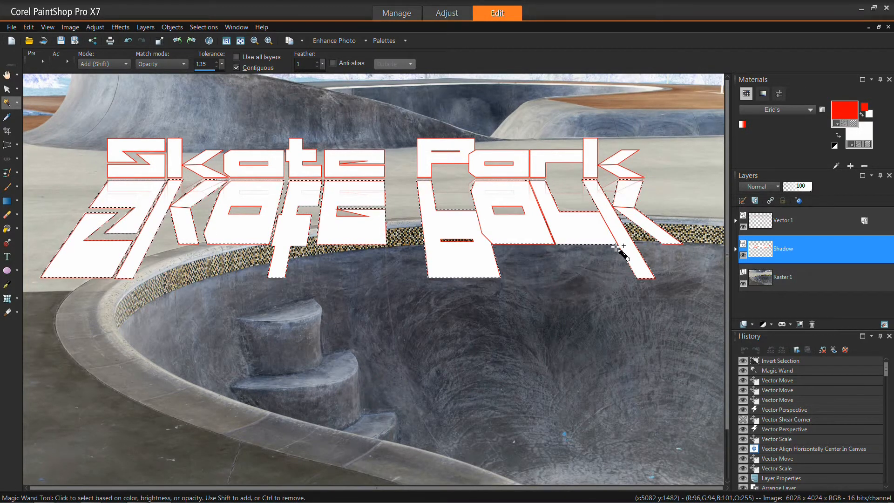
# Save the letter selection to an alpha channel named Selection #1 in the current document
pyautogui.click(204, 29)
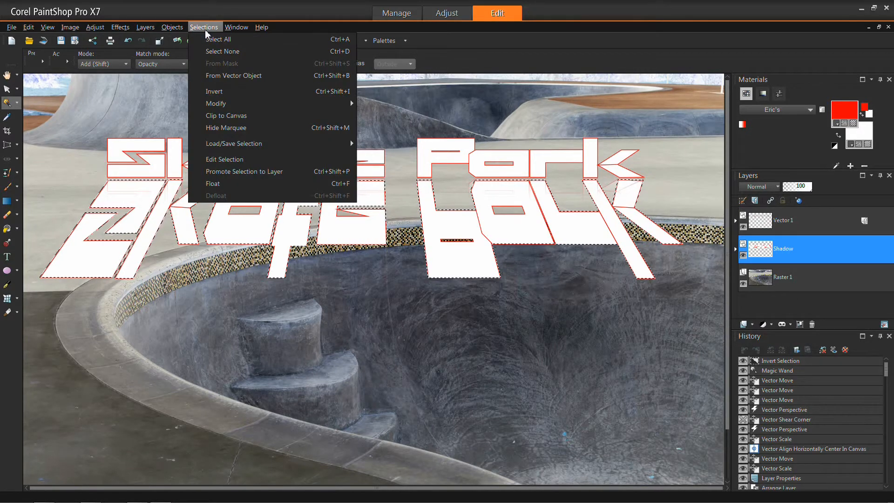
pyautogui.moveTo(350, 148)
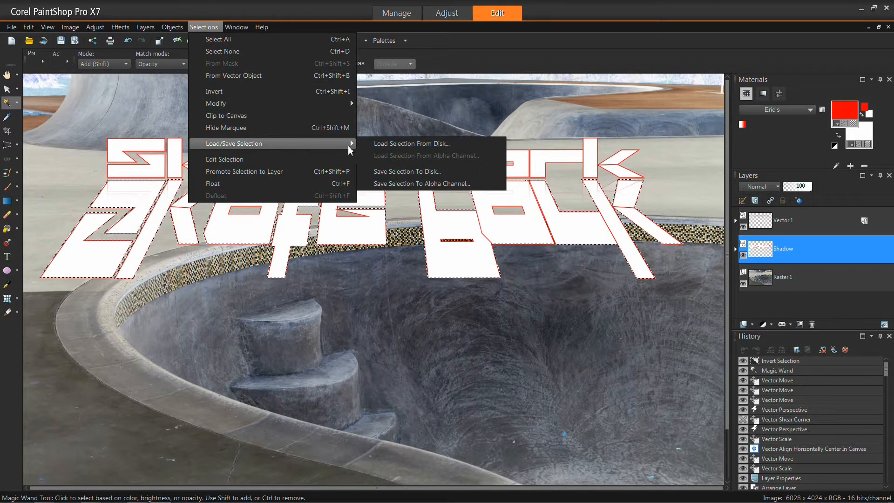
pyautogui.click(412, 184)
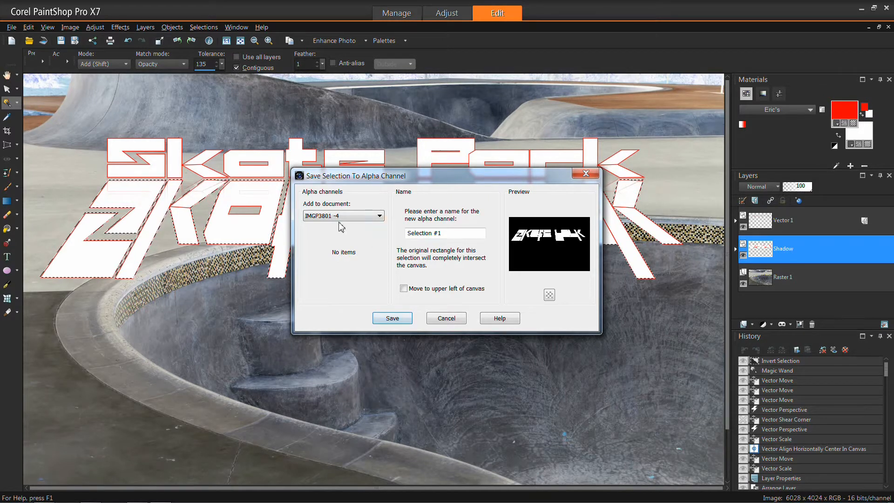
pyautogui.click(393, 320)
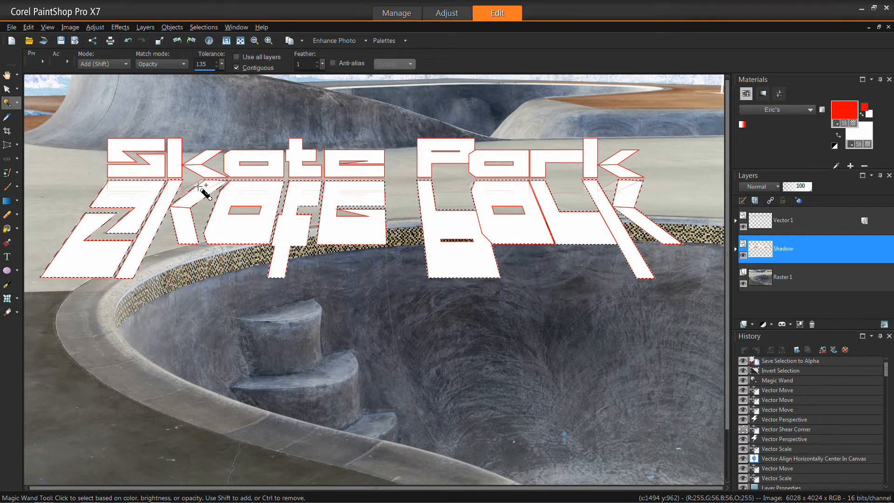
# Set the foreground material to the current black-to-white gradient with white at its upper end
pyautogui.rightClick(851, 105)
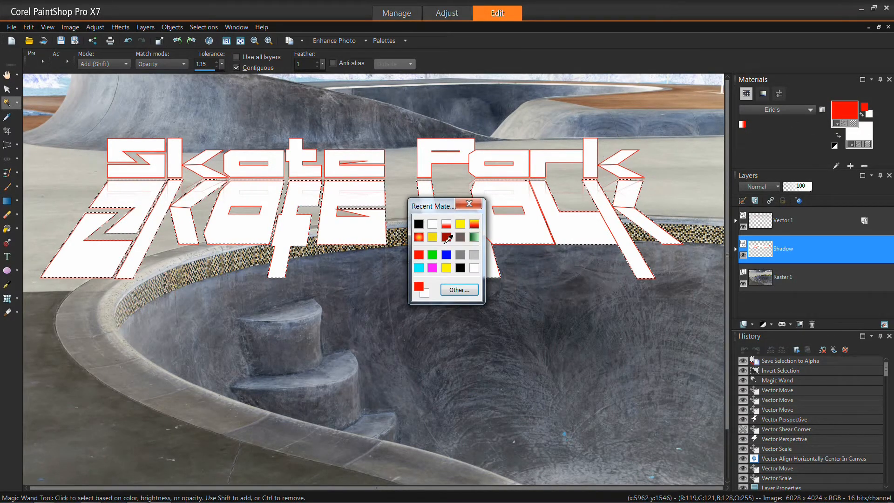
pyautogui.click(468, 203)
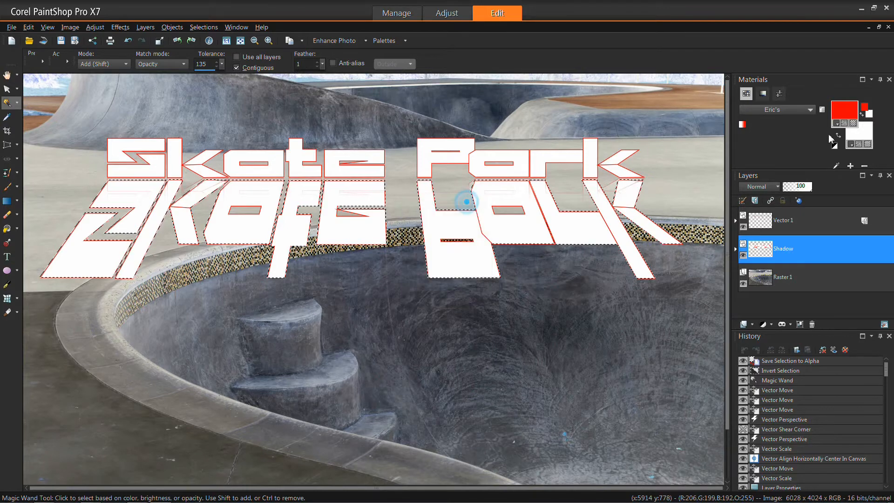
pyautogui.click(844, 109)
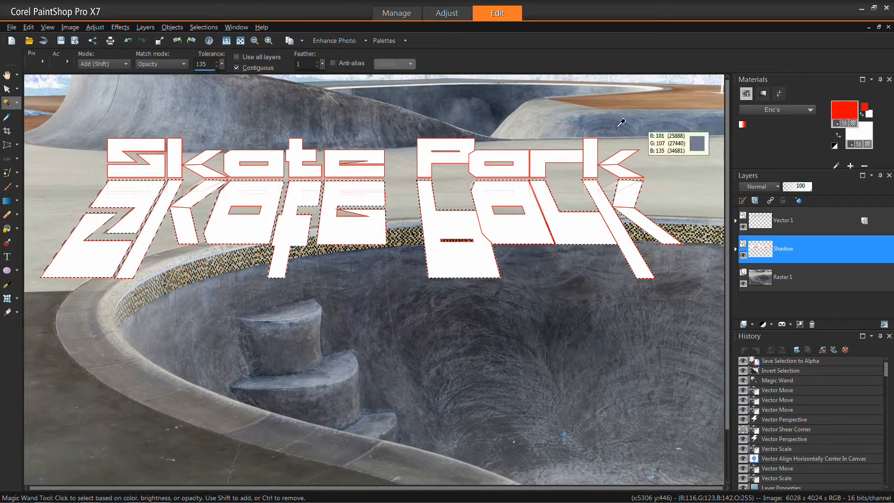
pyautogui.click(394, 127)
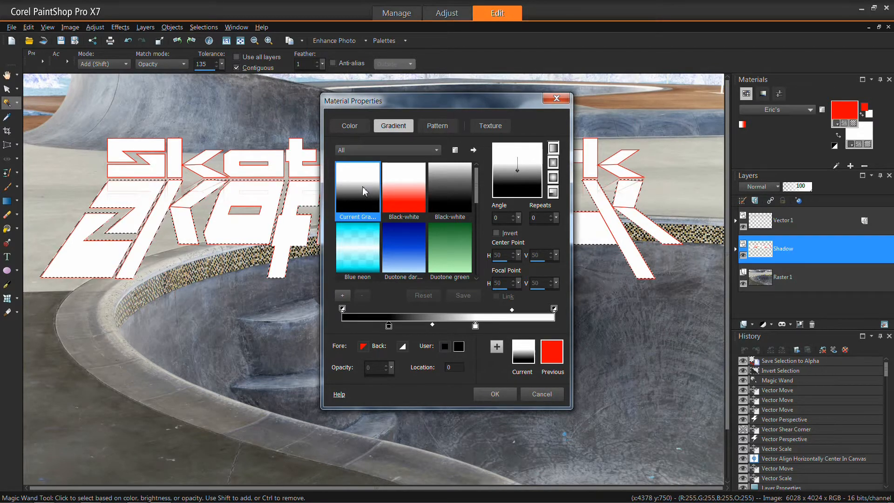
pyautogui.click(482, 396)
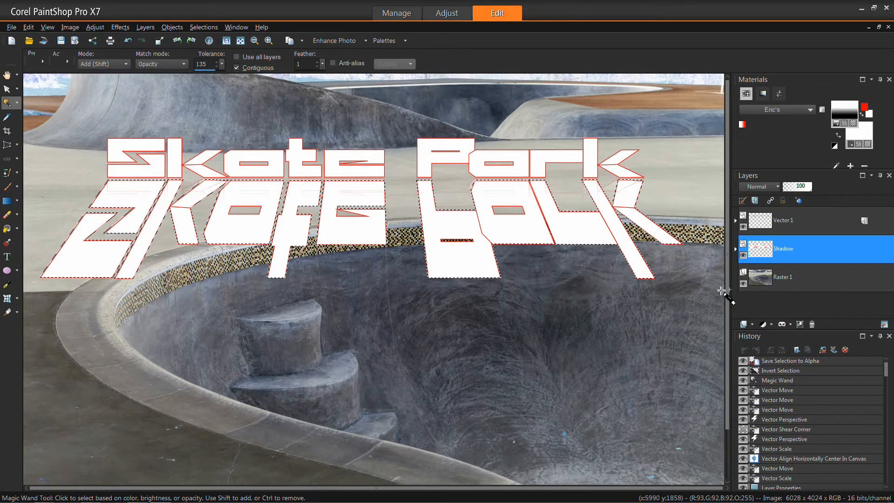
pyautogui.moveTo(826, 256)
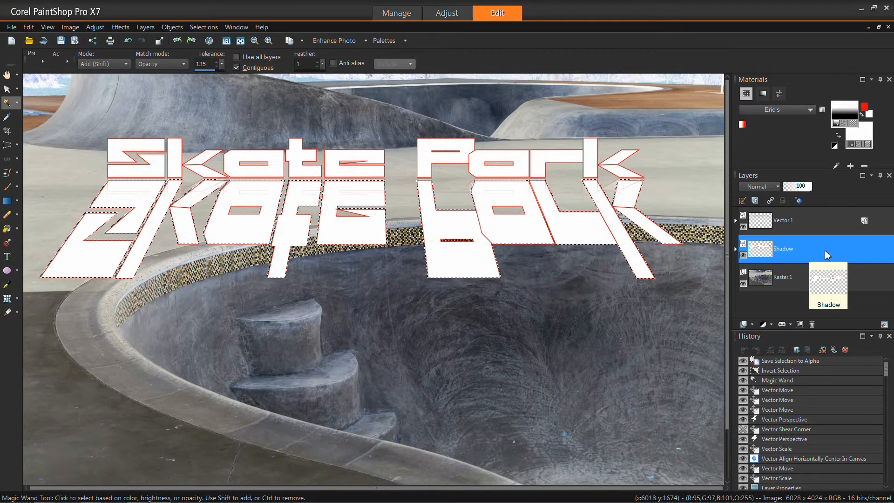
pyautogui.rightClick(825, 251)
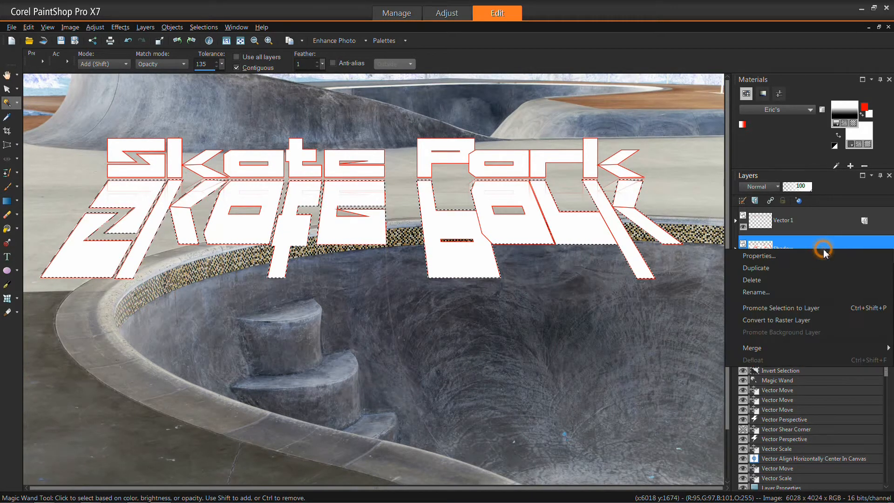
pyautogui.click(702, 379)
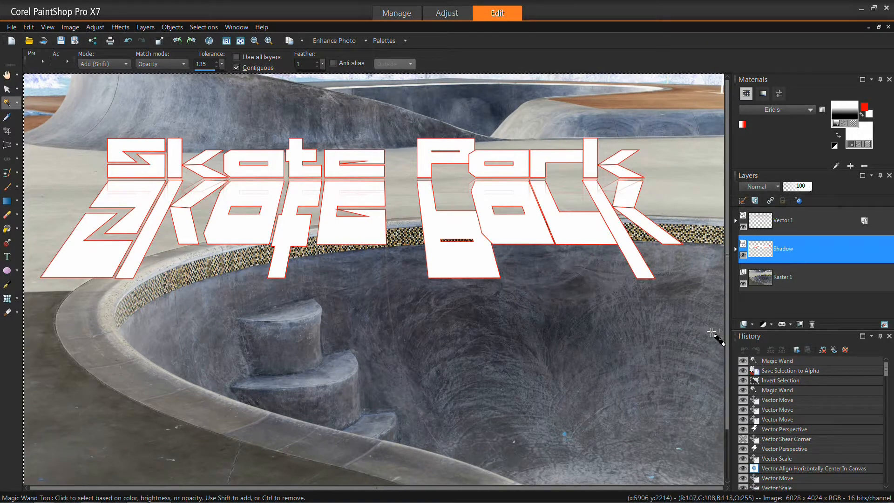
pyautogui.hotkey('ctrl', 'z')
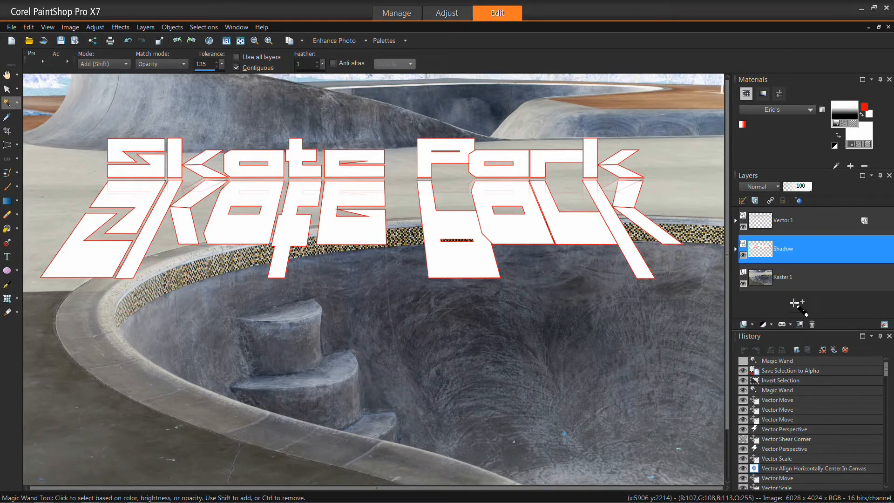
# Fade the Shadow text with a Show All mask flood-filled with the black-to-white gradient, and clear the selection
pyautogui.click(783, 325)
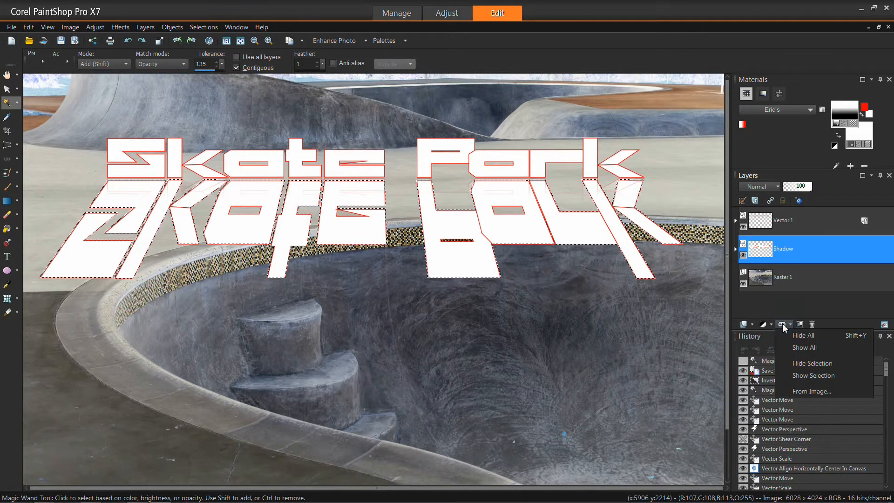
pyautogui.click(802, 349)
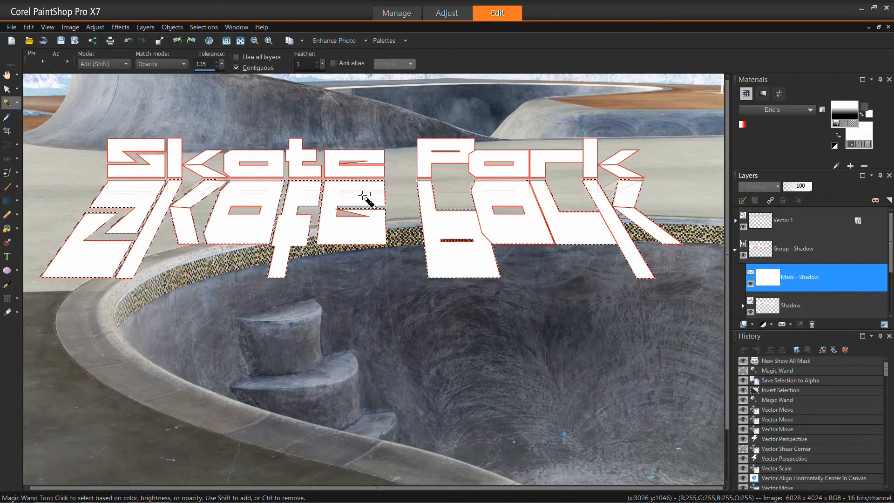
pyautogui.click(8, 230)
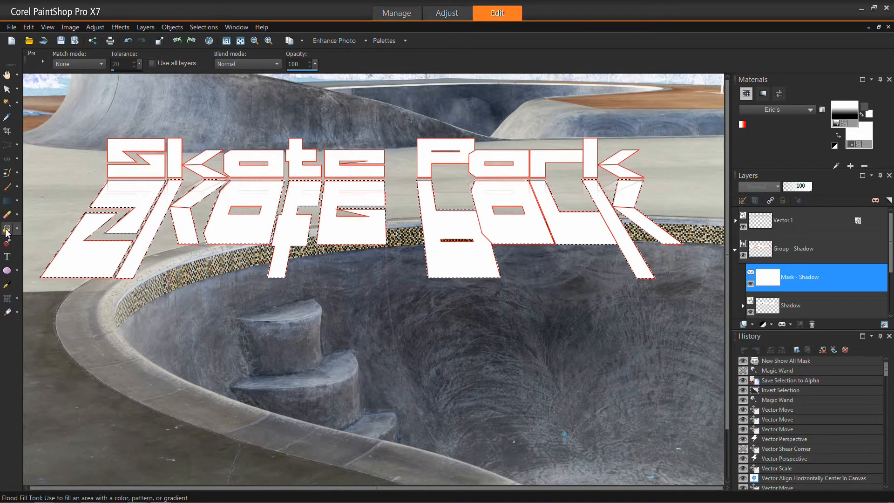
pyautogui.click(293, 231)
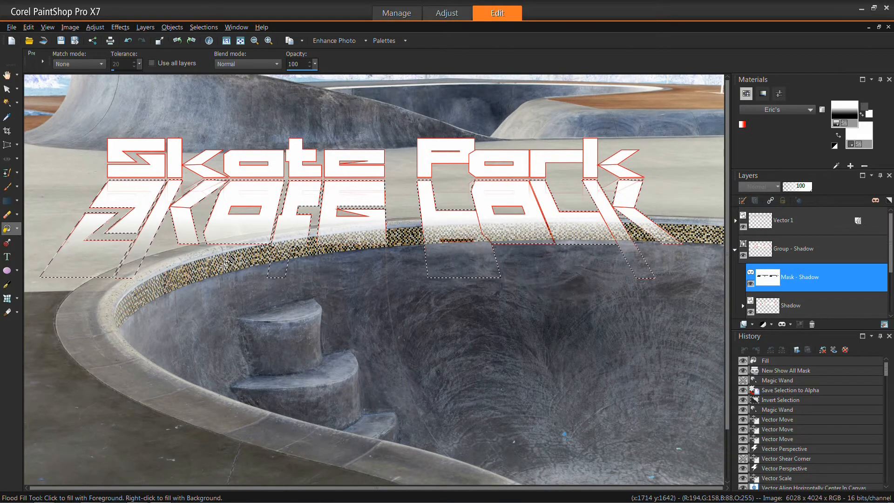
pyautogui.click(9, 103)
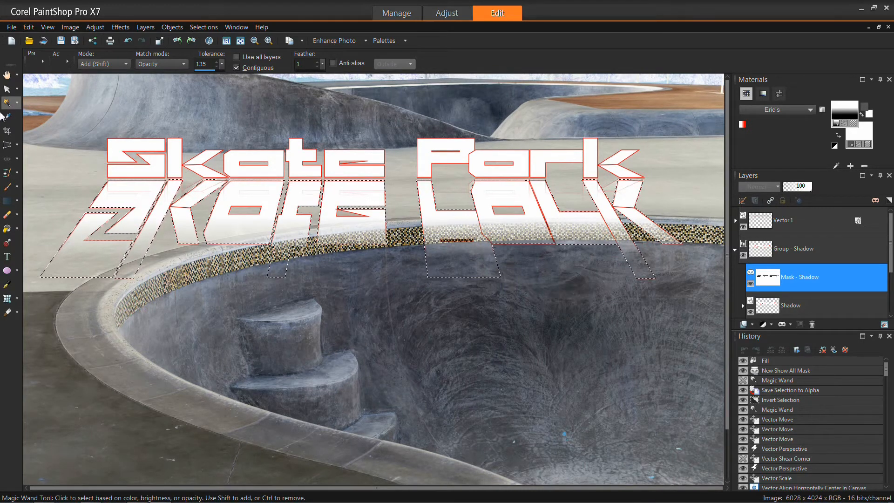
pyautogui.hotkey('ctrl', 'd')
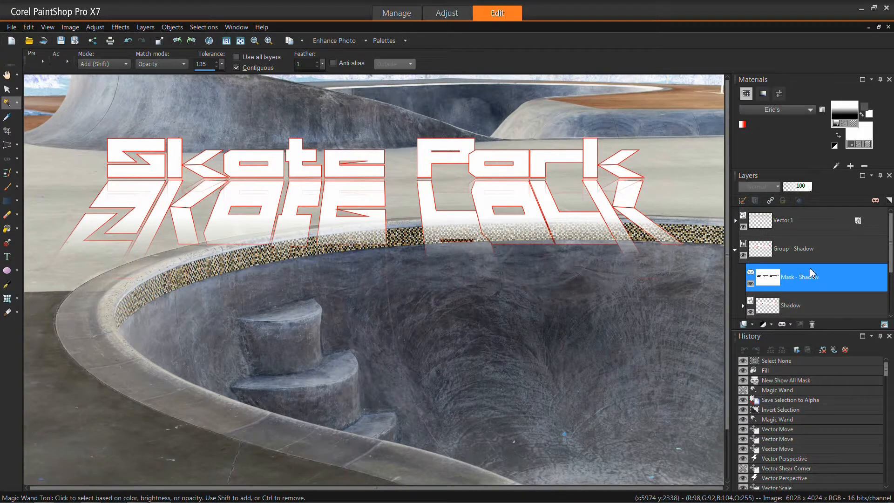
# Collapse and duplicate the Group - Shadow layer group, and hide the original group
pyautogui.click(735, 250)
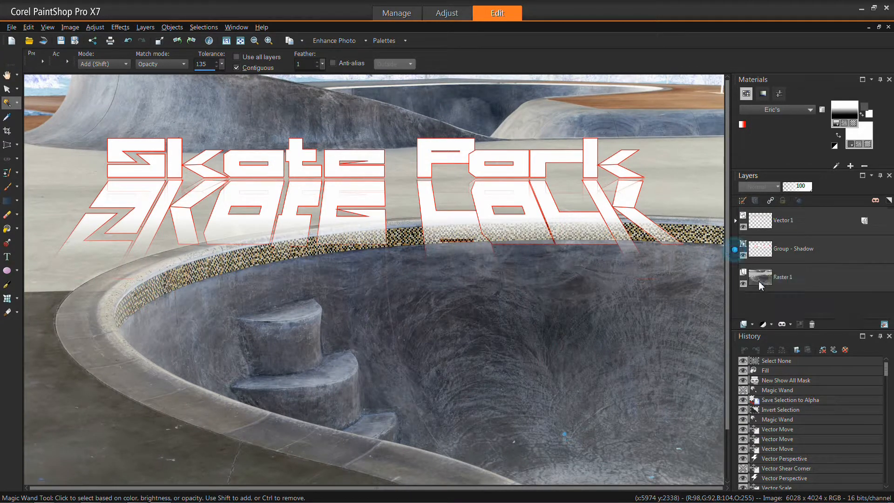
pyautogui.moveTo(802, 255)
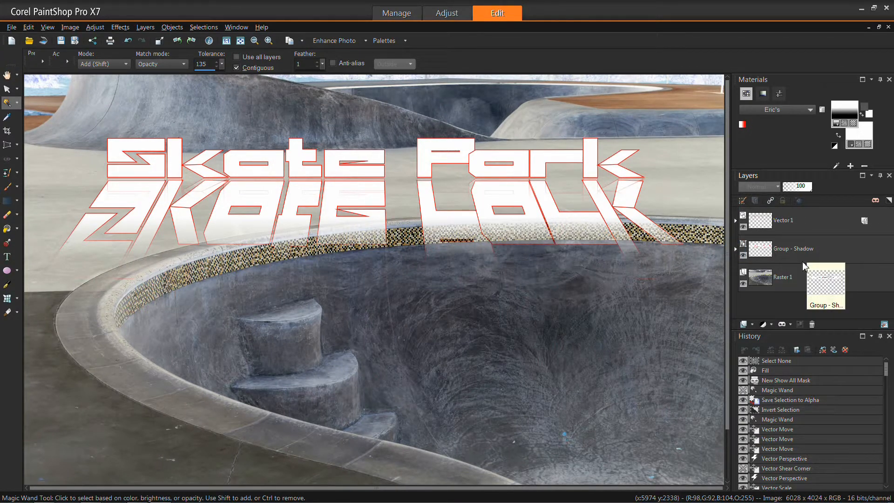
pyautogui.rightClick(802, 253)
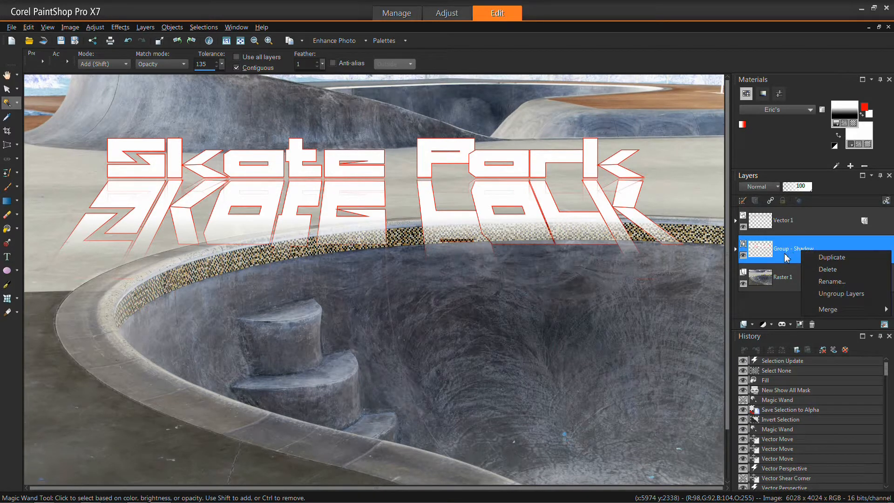
pyautogui.click(831, 259)
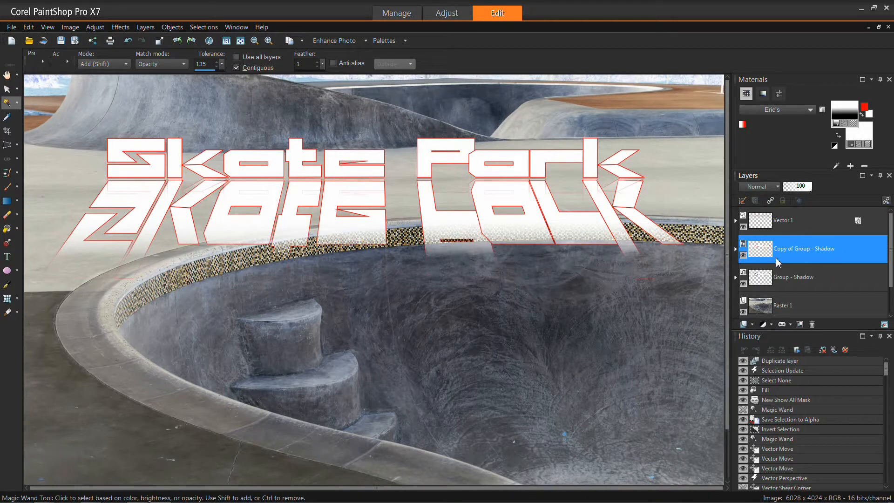
pyautogui.click(744, 283)
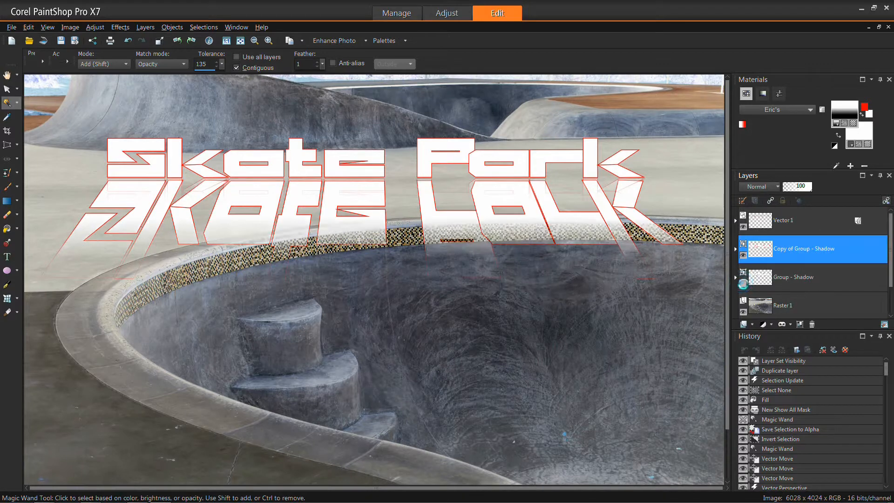
pyautogui.rightClick(792, 252)
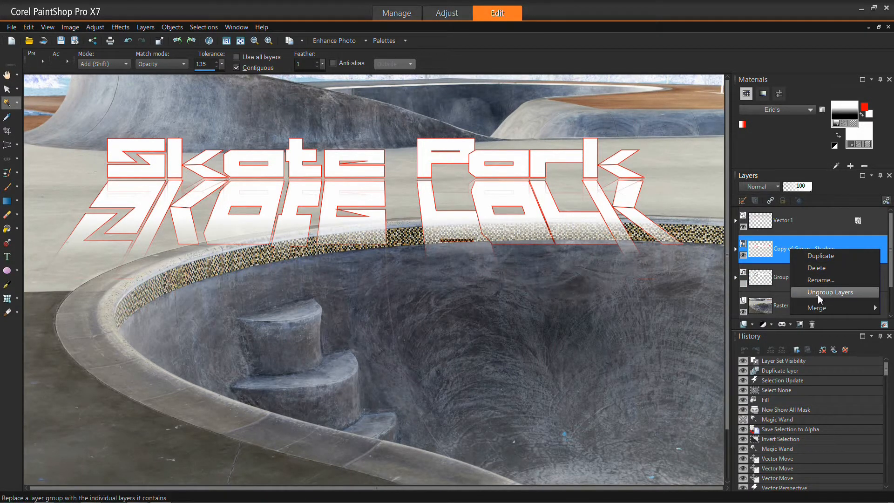
pyautogui.rightClick(786, 250)
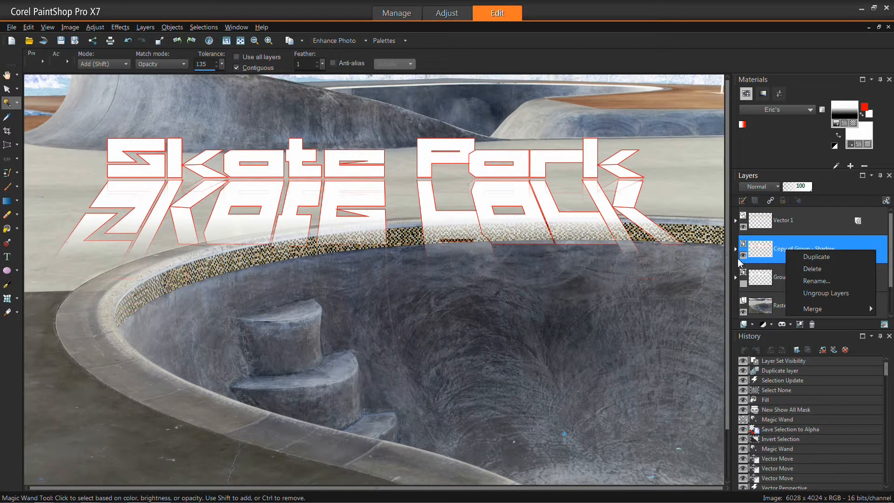
pyautogui.click(783, 240)
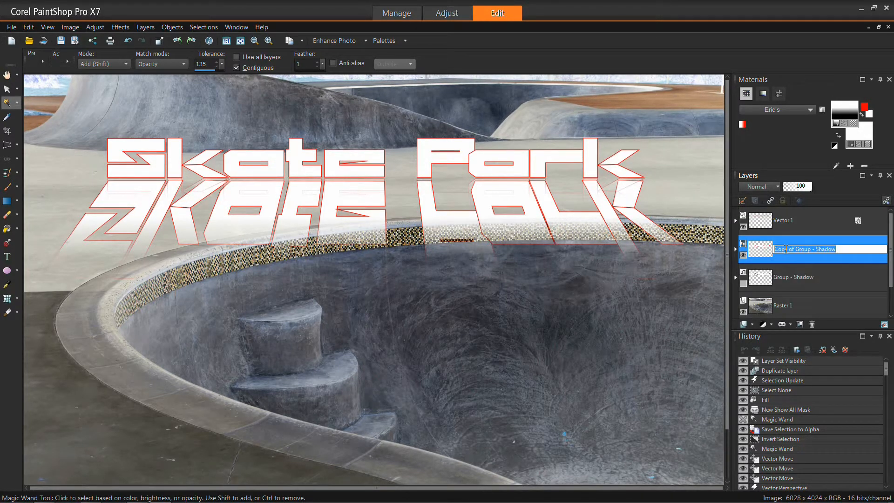
pyautogui.press('Escape')
pyautogui.rightClick(786, 250)
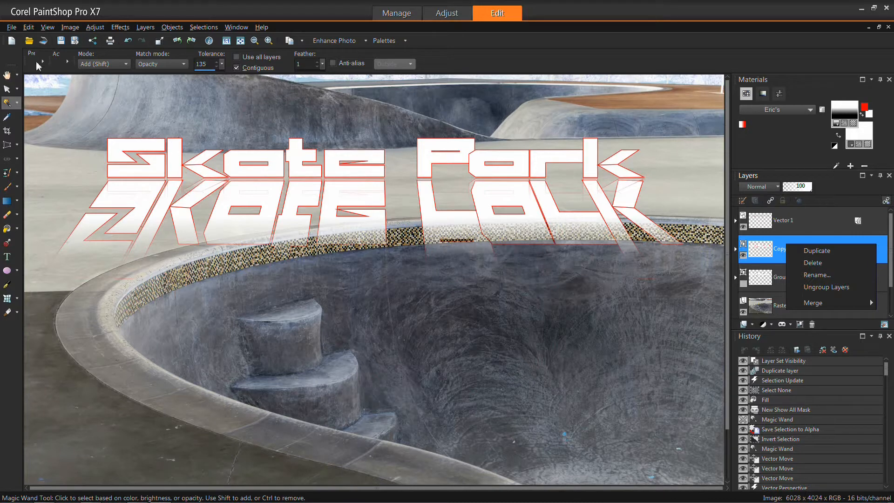
# Darken the Copy of Group - Shadow layer as a single raster with brightness -255 and contrast 100, and lower its opacity to 25
pyautogui.click(90, 29)
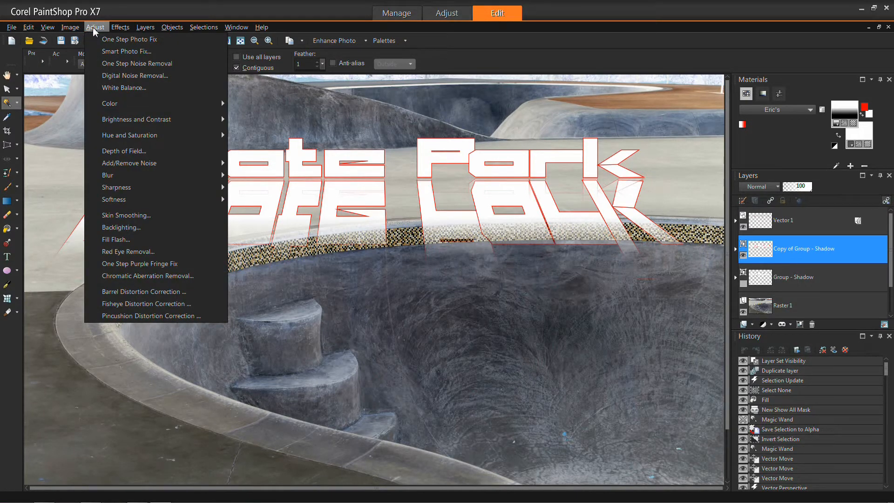
pyautogui.moveTo(112, 122)
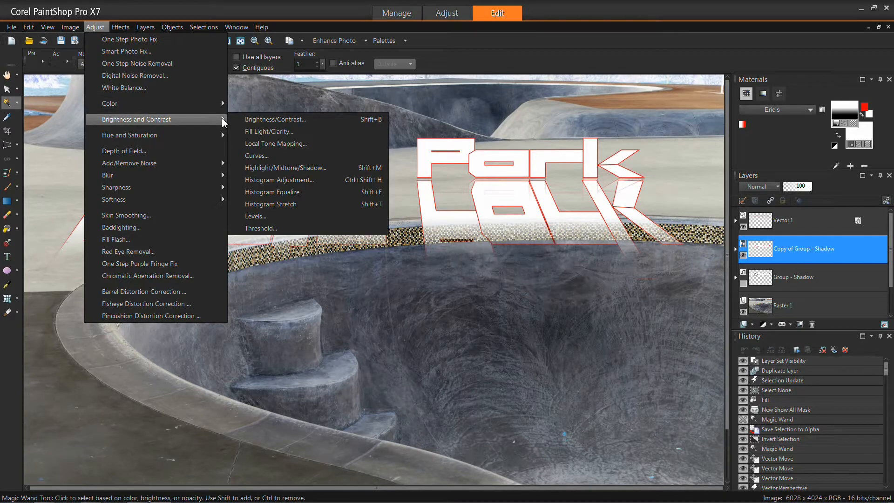
pyautogui.click(250, 120)
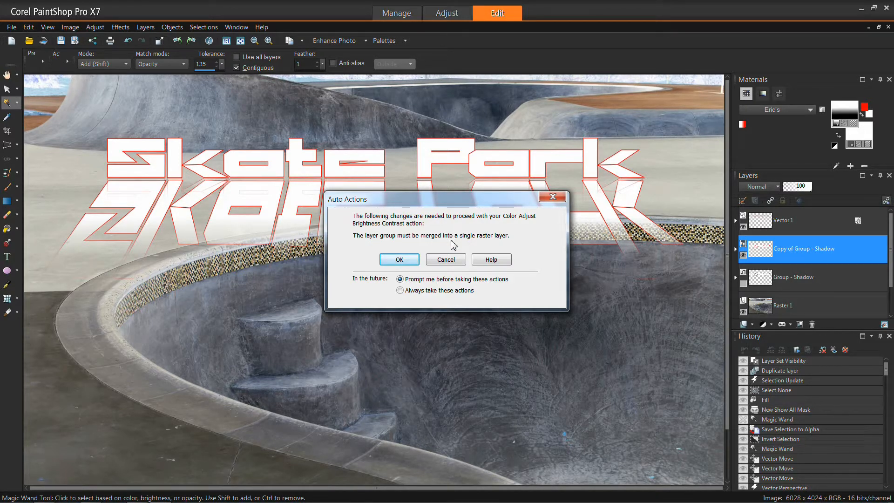
pyautogui.click(391, 261)
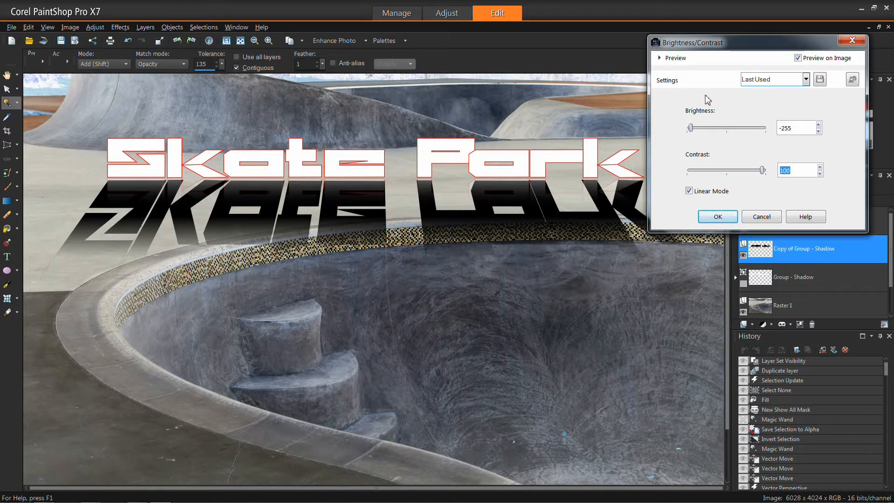
pyautogui.click(715, 215)
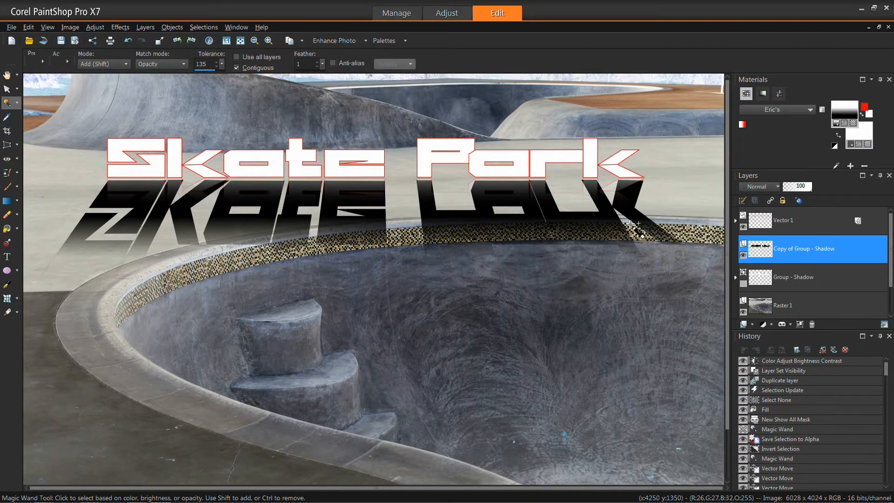
pyautogui.moveTo(797, 190); pyautogui.dragTo(791, 189)
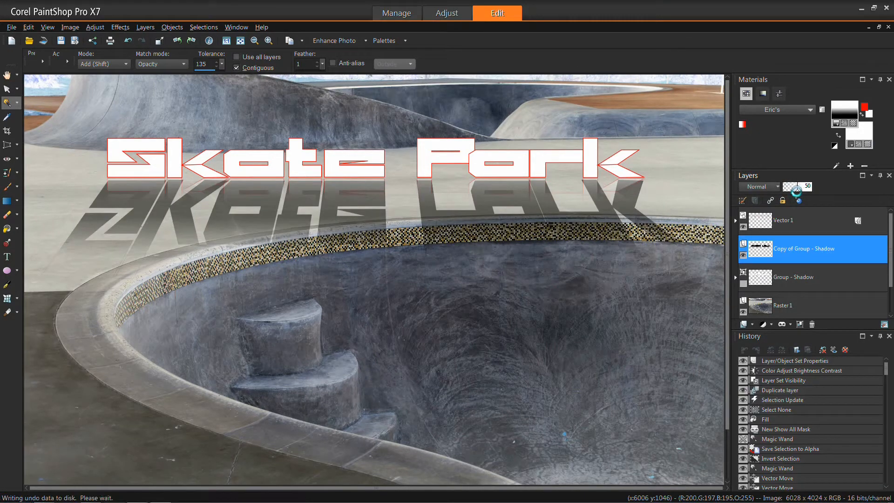
pyautogui.moveTo(808, 190); pyautogui.dragTo(791, 190)
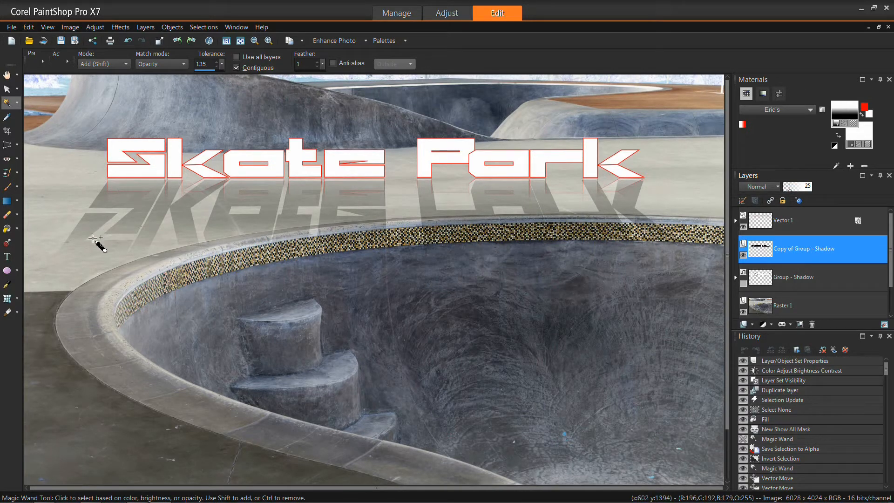
# Soften the Copy of Group - Shadow layer with a Gaussian Blur of radius 30
pyautogui.click(95, 27)
pyautogui.moveTo(115, 179)
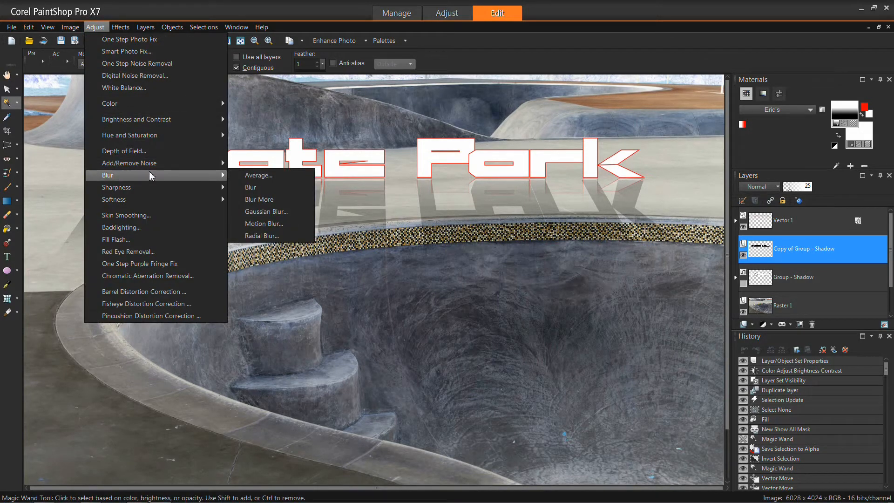
pyautogui.click(265, 212)
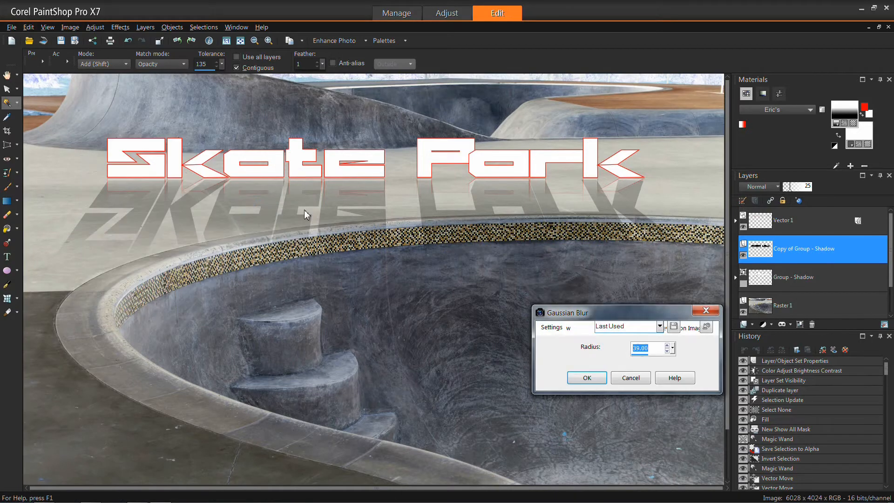
pyautogui.click(604, 376)
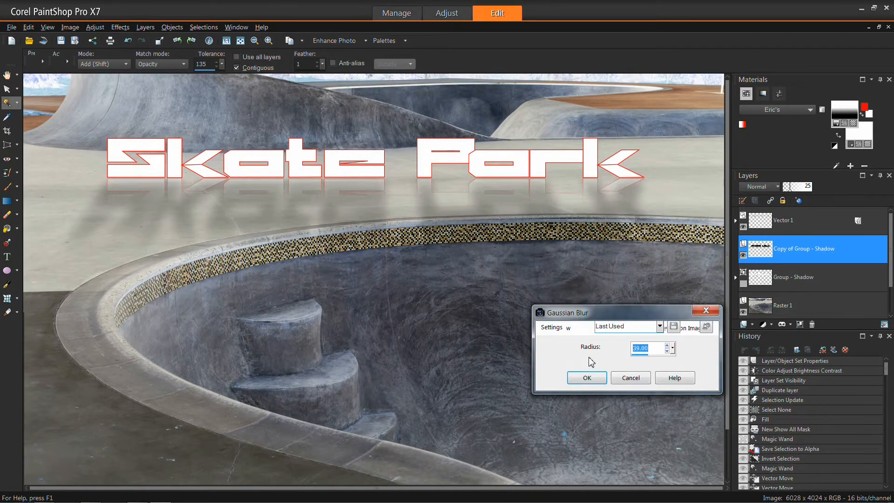
pyautogui.click(670, 352)
pyautogui.click(670, 351)
pyautogui.click(670, 351)
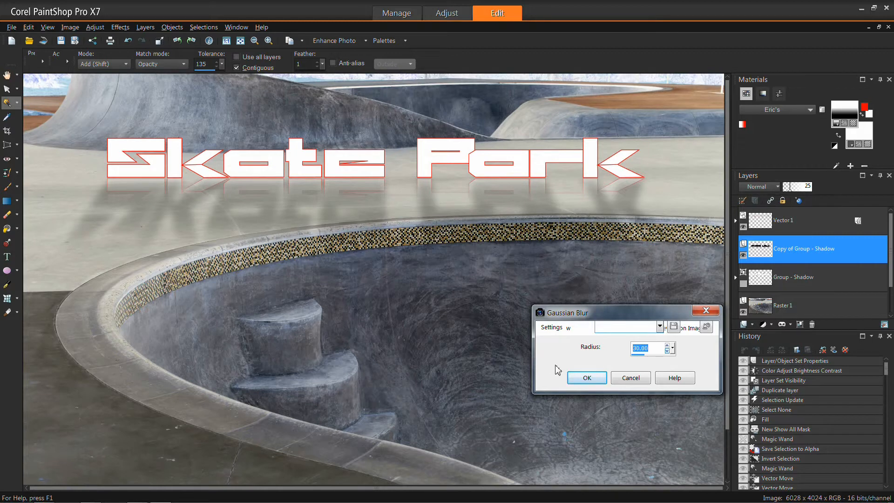
pyautogui.click(586, 378)
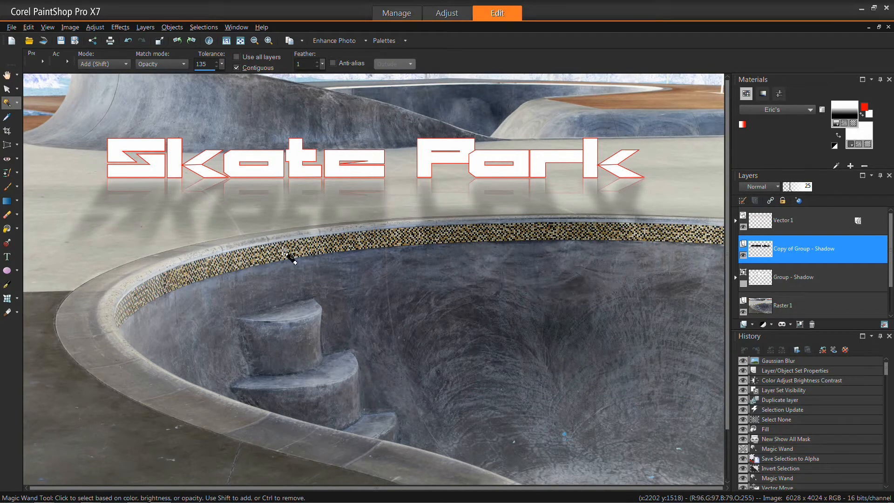
# Inspect the blurred shadow by hiding and reshowing the Vector 1 text and the shadow layer in turn
pyautogui.scroll(-1, 324, 243)
pyautogui.scroll(2, 405, 122)
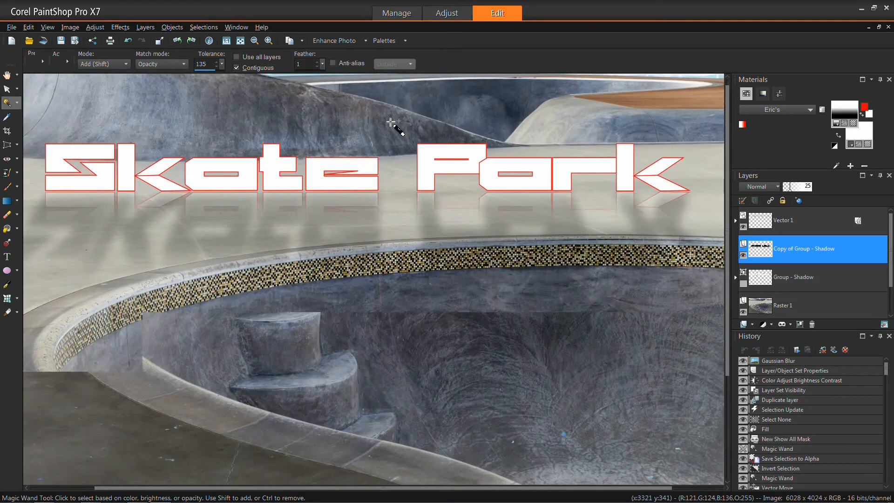
pyautogui.scroll(-1, 394, 163)
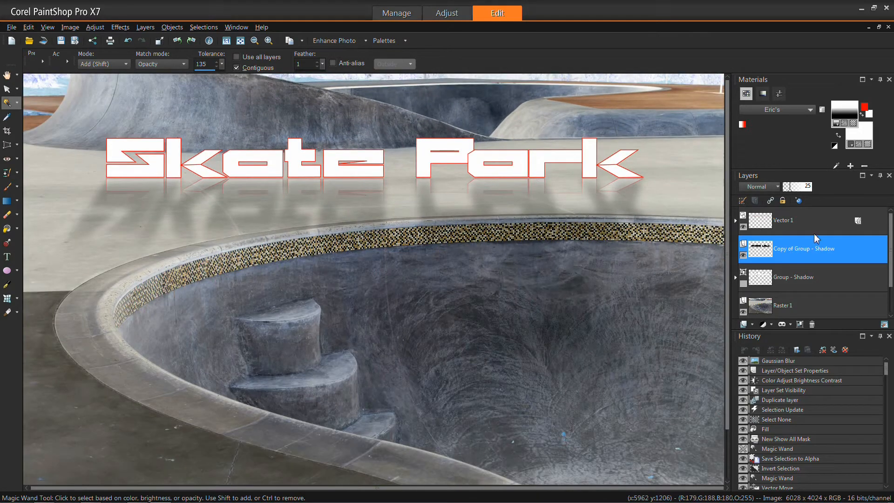
pyautogui.click(742, 228)
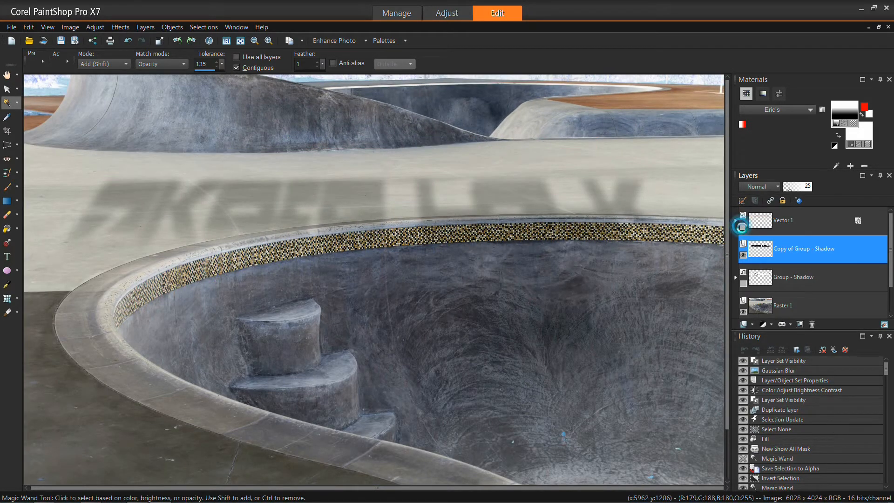
pyautogui.click(742, 227)
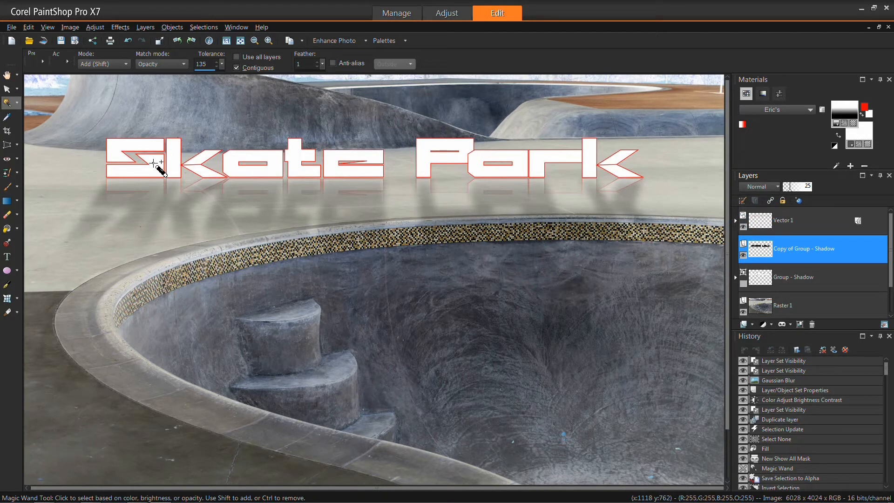
pyautogui.click(743, 255)
pyautogui.click(743, 255)
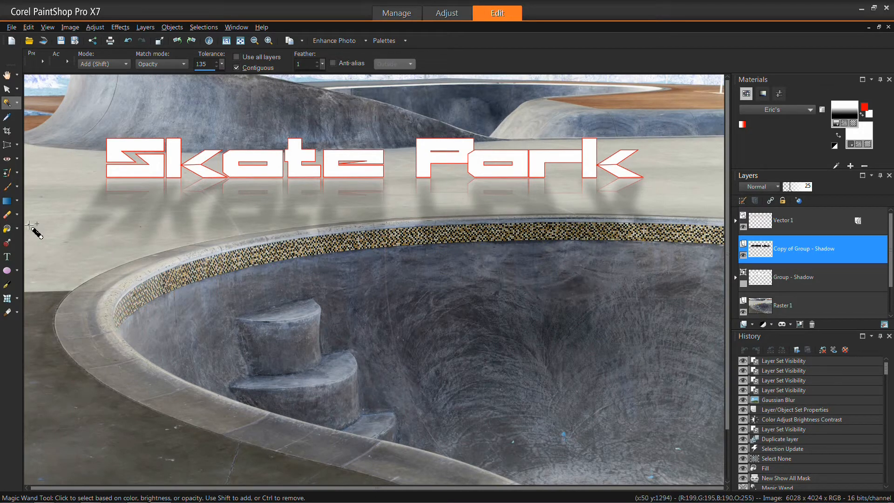
# Erase the blurred shadow where it spills over the pool's tiled rim, using the Eraser at size 434, hardness 19 and opacity 83
pyautogui.click(7, 214)
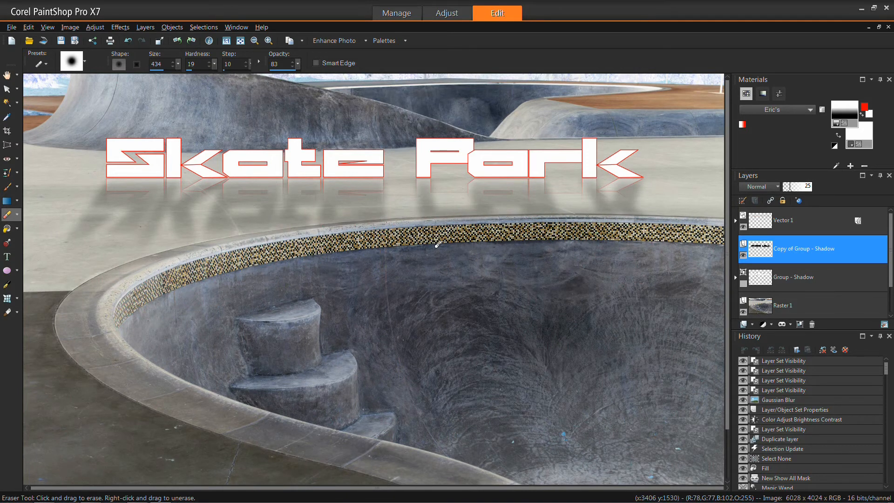
pyautogui.moveTo(436, 246)
pyautogui.mouseDown()
pyautogui.moveTo(513, 239)
pyautogui.moveTo(667, 259)
pyautogui.mouseUp()
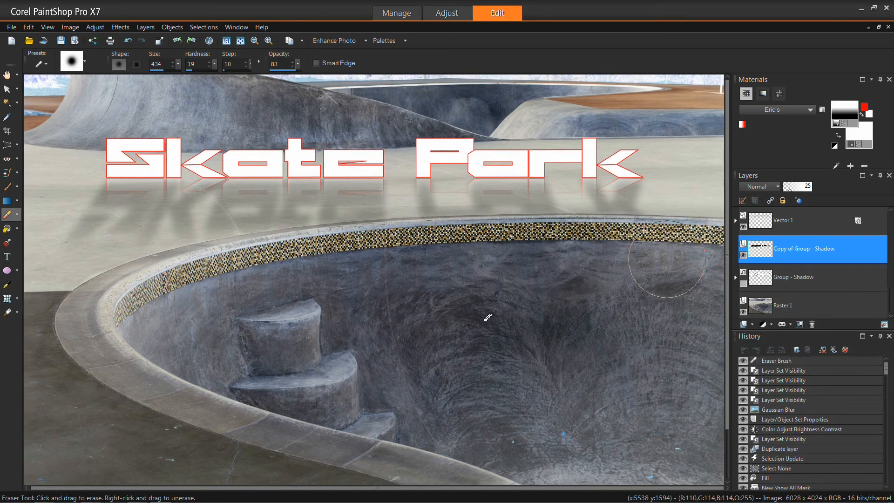
pyautogui.scroll(-2, 488, 317)
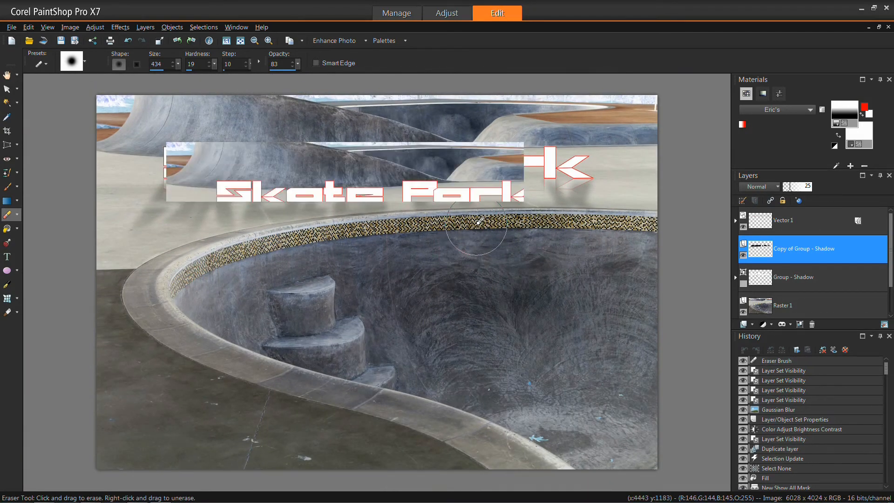
pyautogui.scroll(-1, 481, 220)
pyautogui.scroll(4, 465, 195)
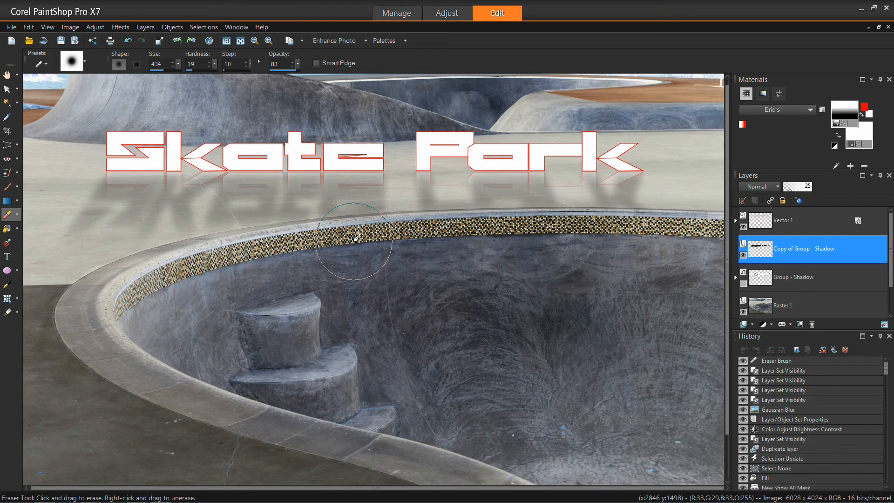
pyautogui.scroll(-1, 473, 306)
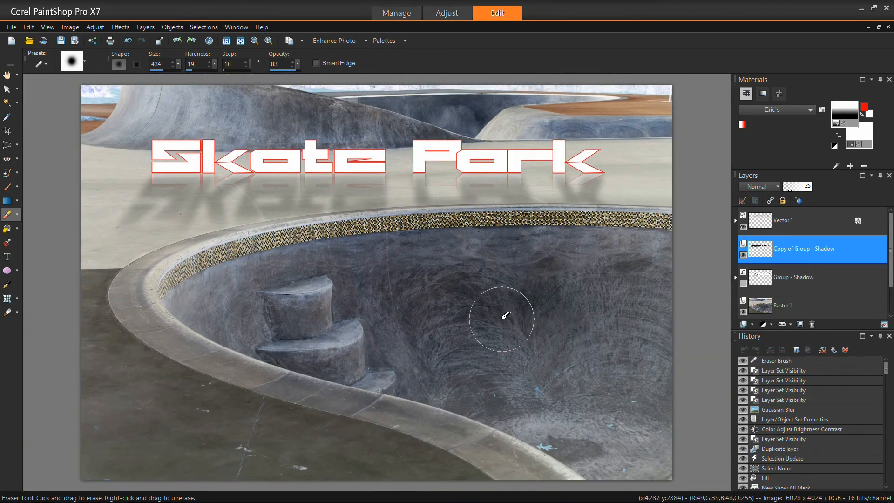